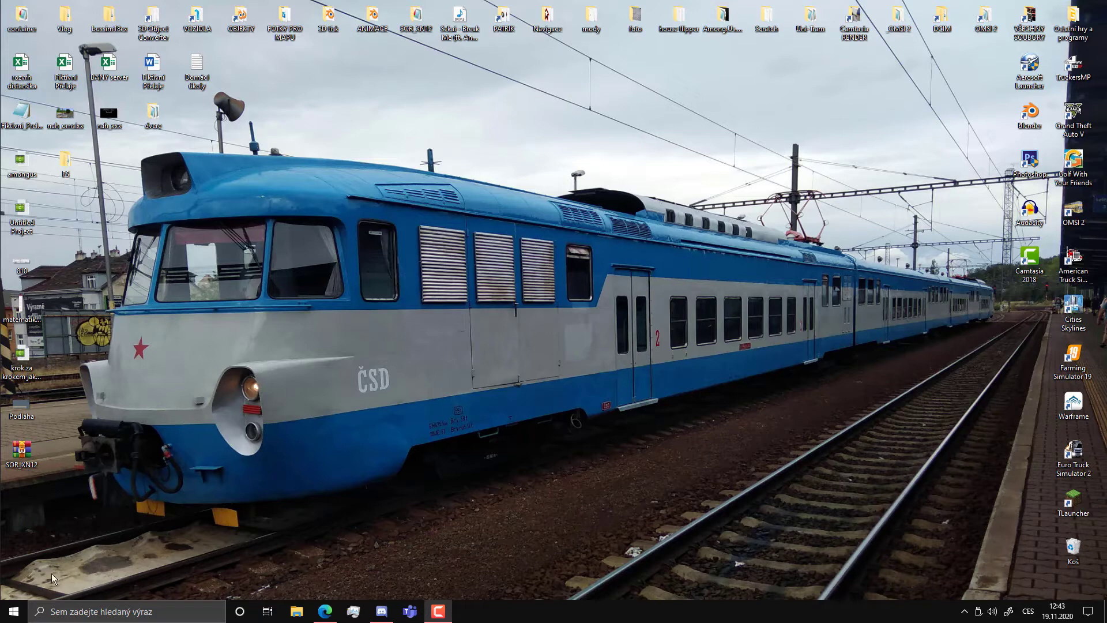
Create a new desktop folder named 'retarder'.
click(297, 611)
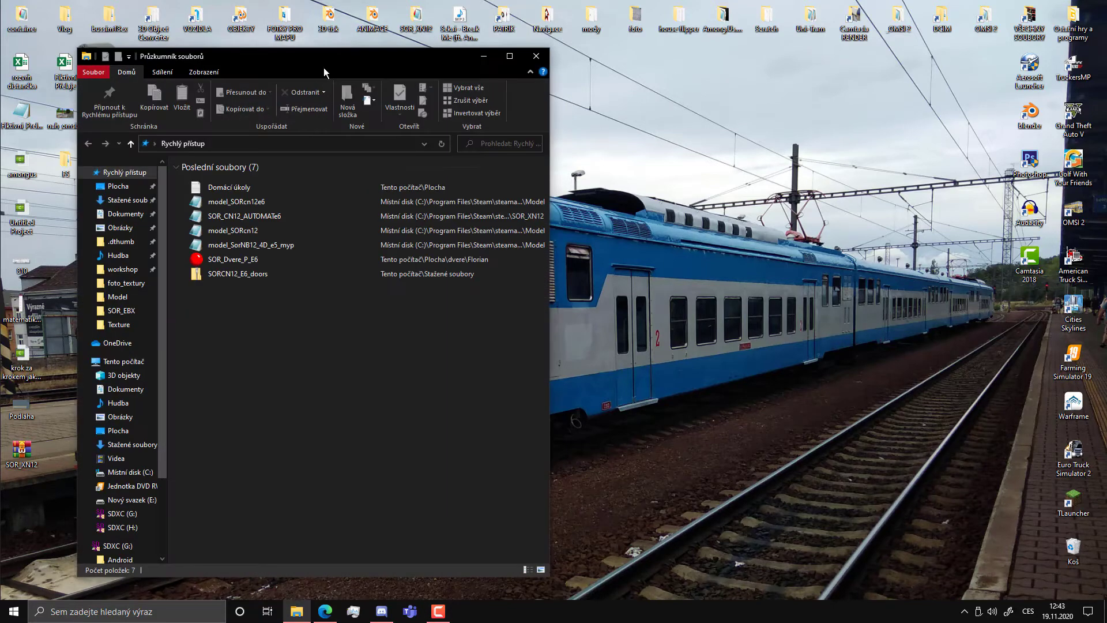
drag(340, 58, 502, 174)
right_click(255, 85)
mouse_move(136, 189)
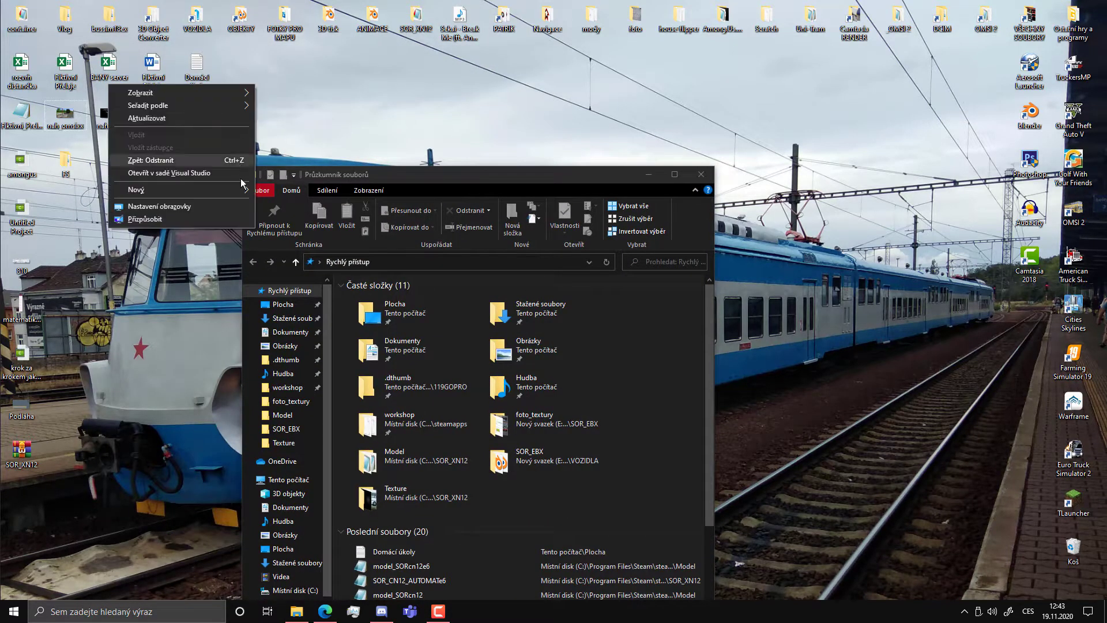
click(287, 196)
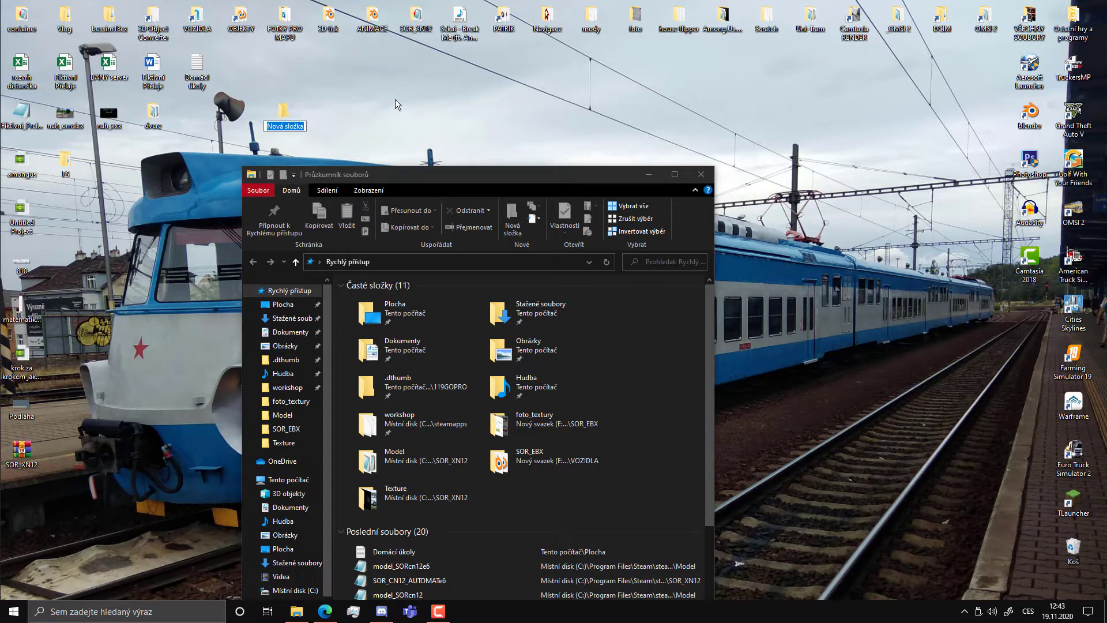
text(ret)
text(arder)
key(Return)
key(Return)
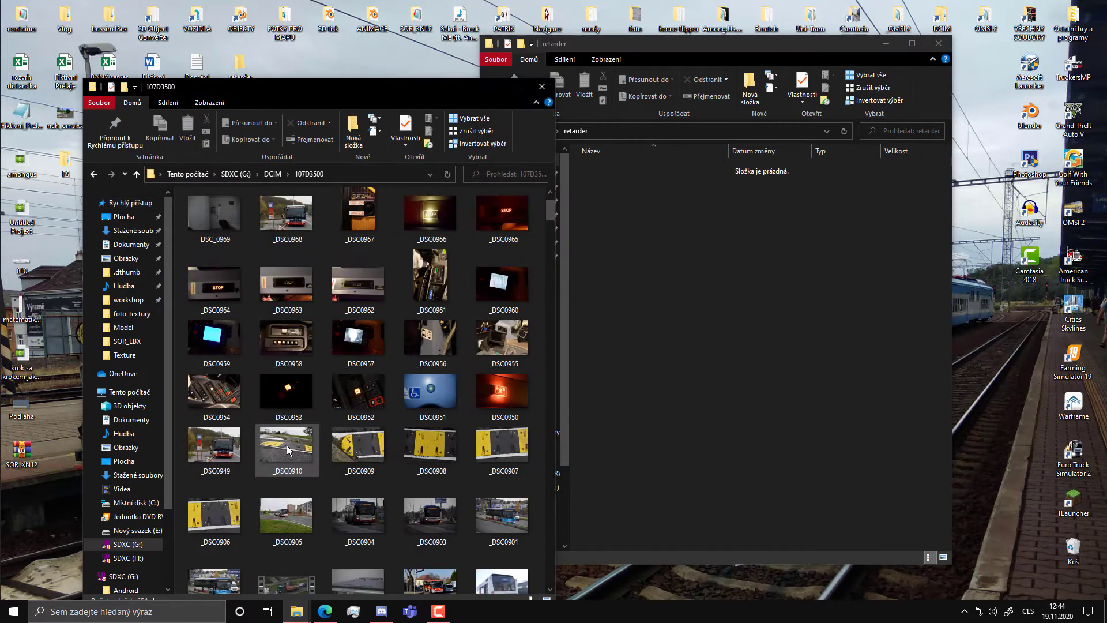
Move photos _DSC0906–_DSC0910 from the camera card folder 107D3500 into retarder.
shift+click(239, 497)
click(614, 445)
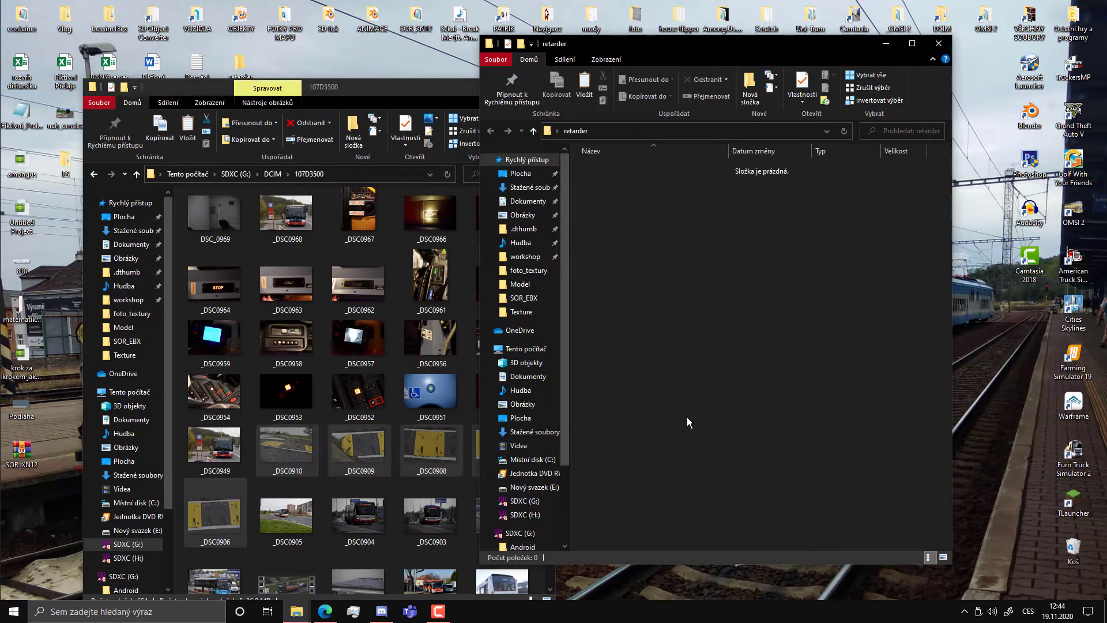
key(ctrl+v)
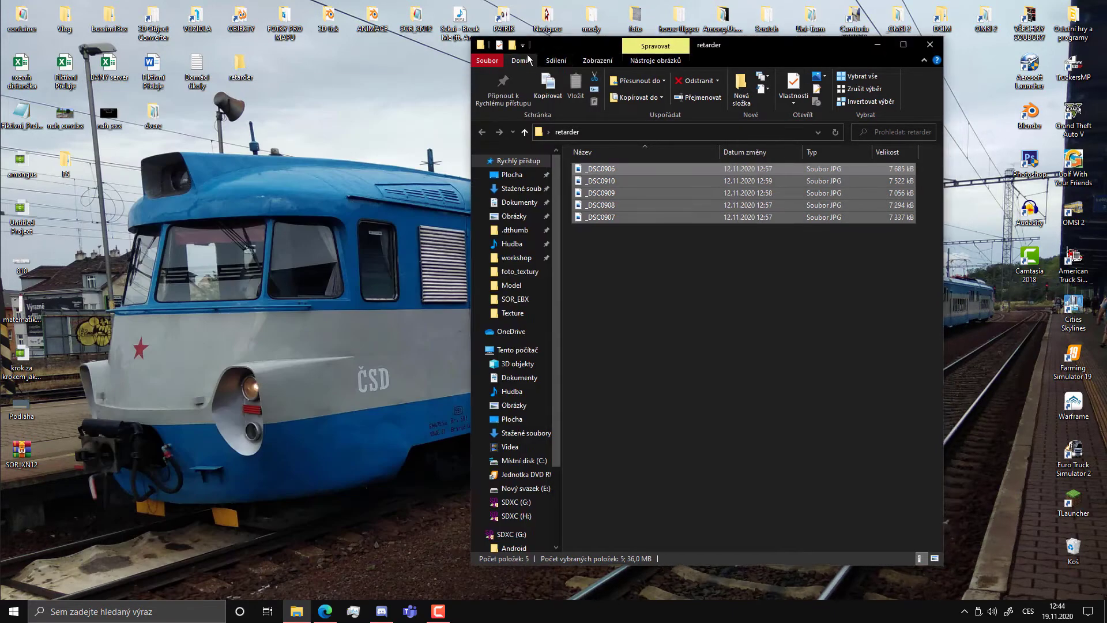
drag(750, 43, 478, 49)
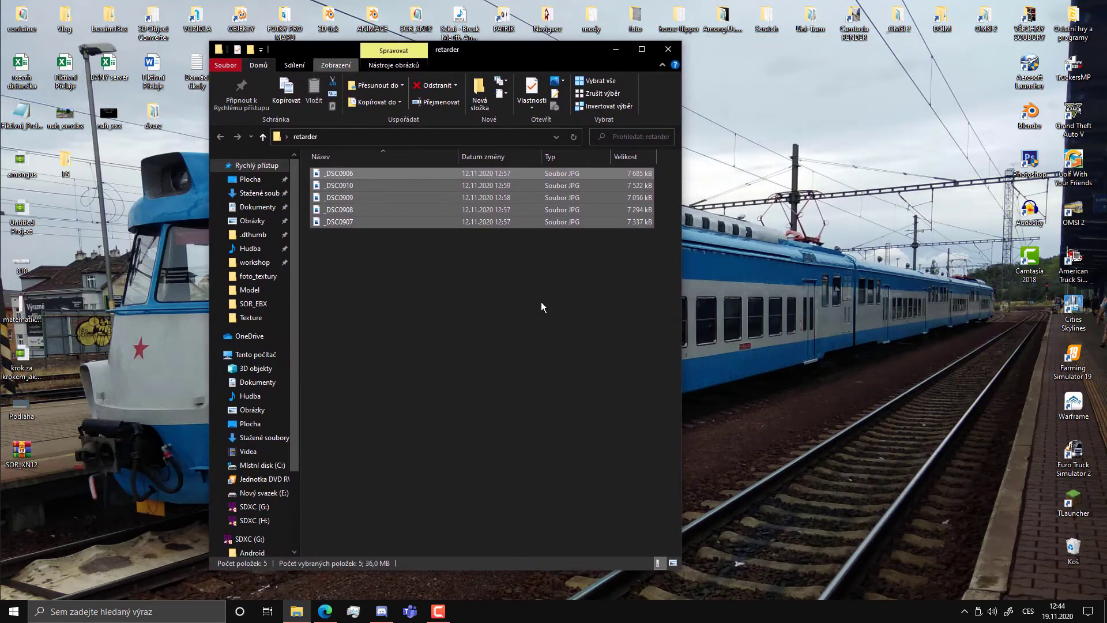
click(548, 311)
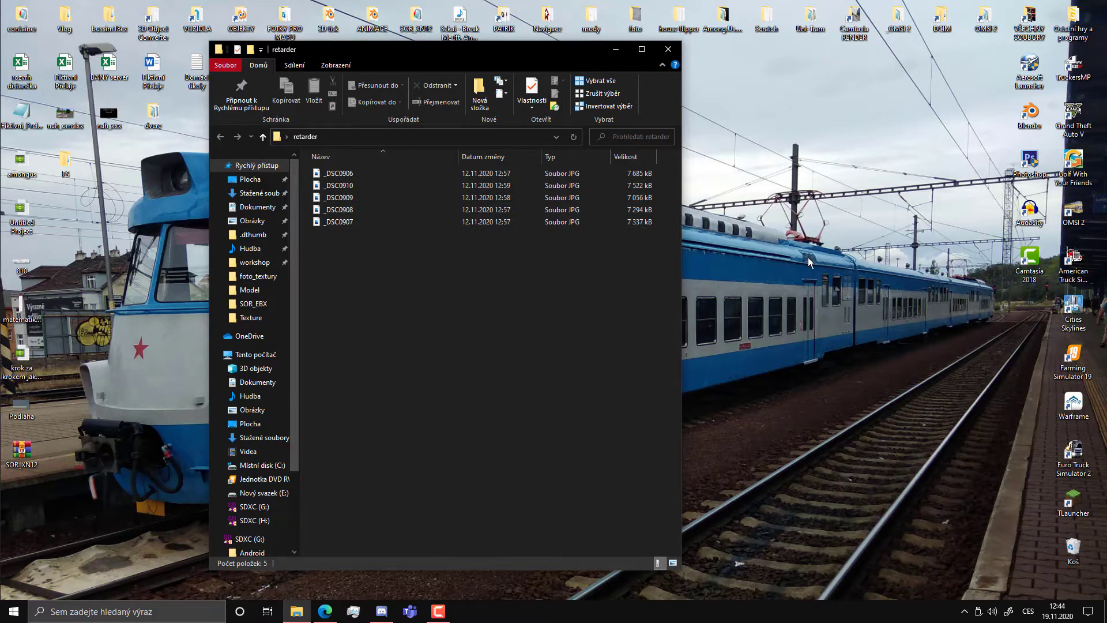
drag(374, 63, 290, 59)
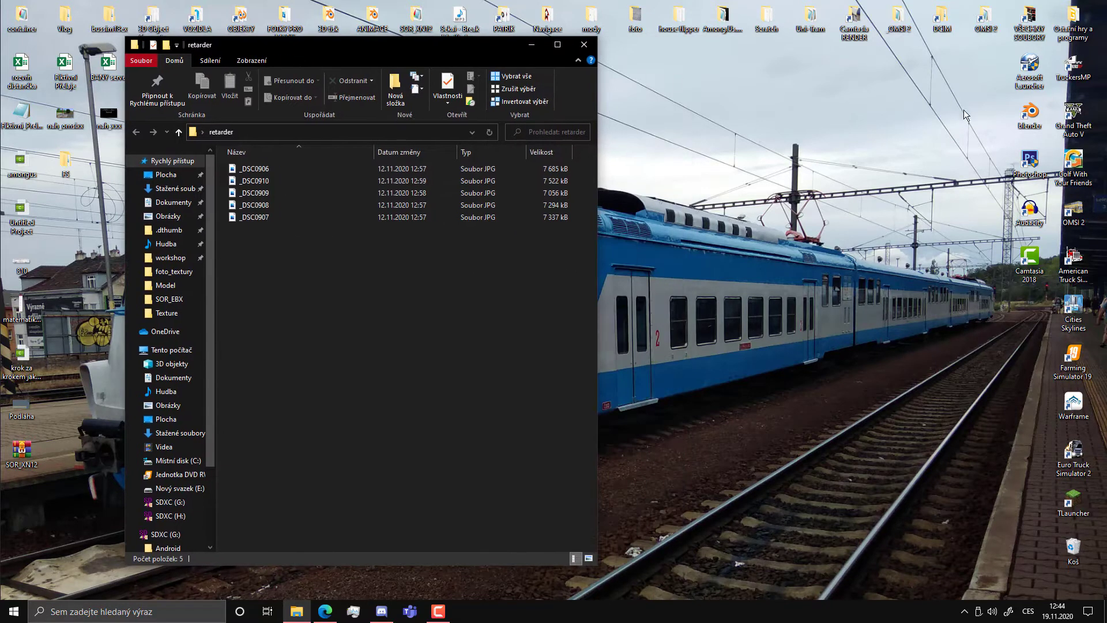
click(1028, 159)
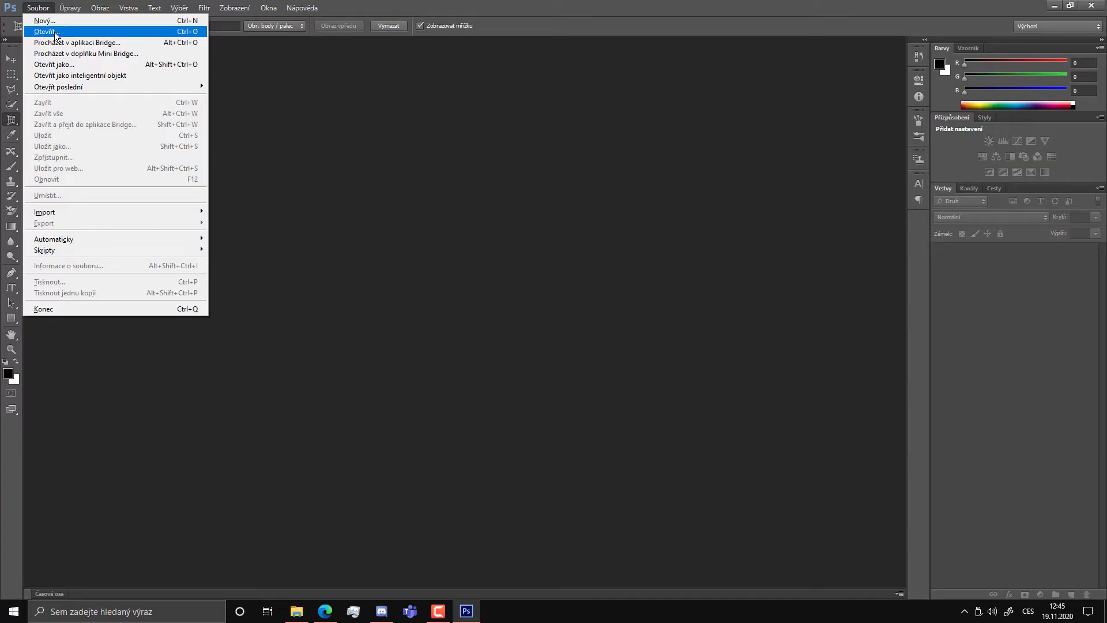
Open _DSC0906, _DSC0908 and _DSC0910 from the retarder folder together in Photoshop.
click(460, 149)
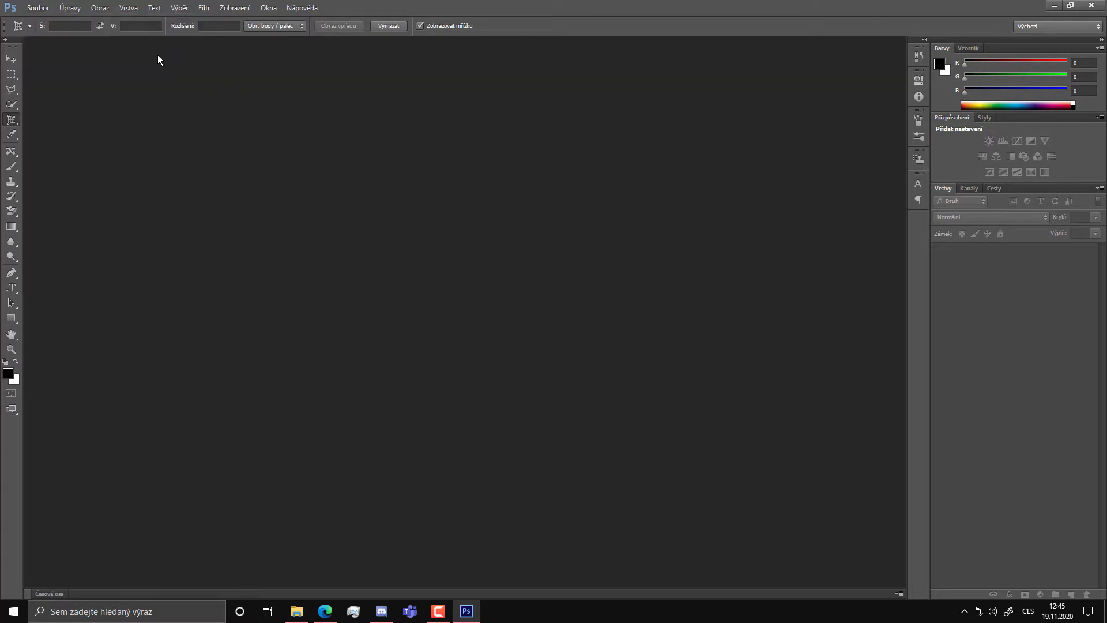
click(38, 8)
click(47, 33)
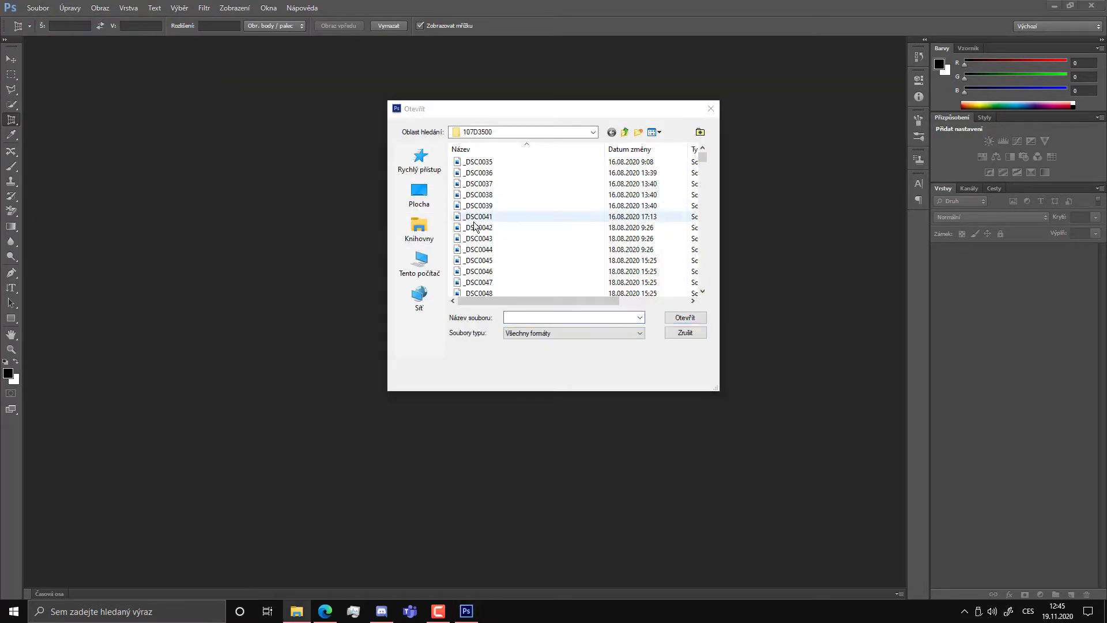
key(Return)
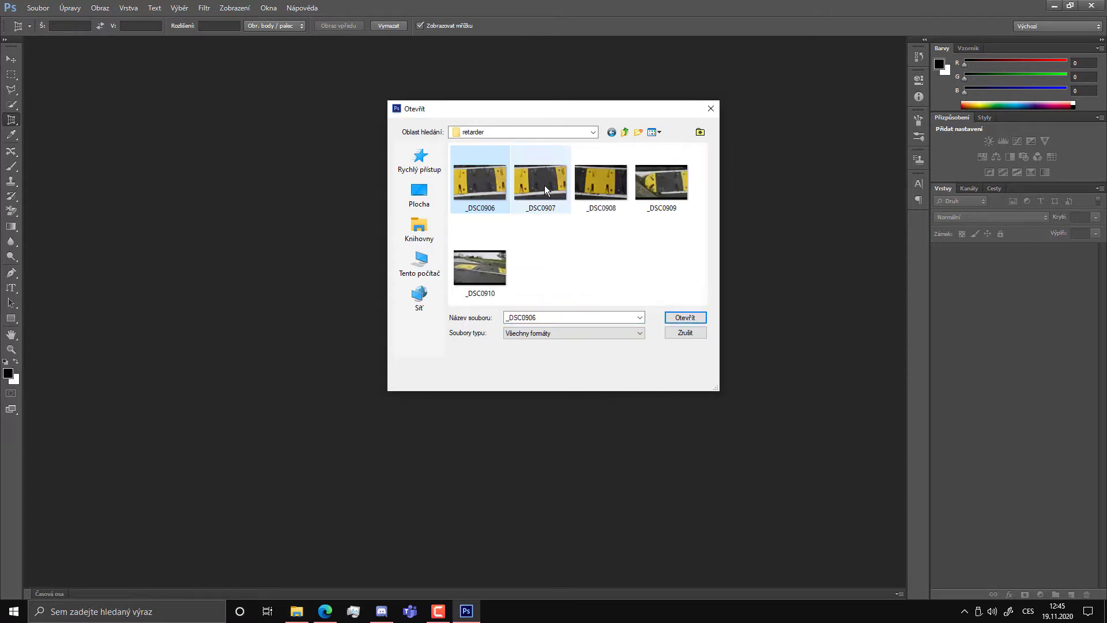
ctrl+click(605, 189)
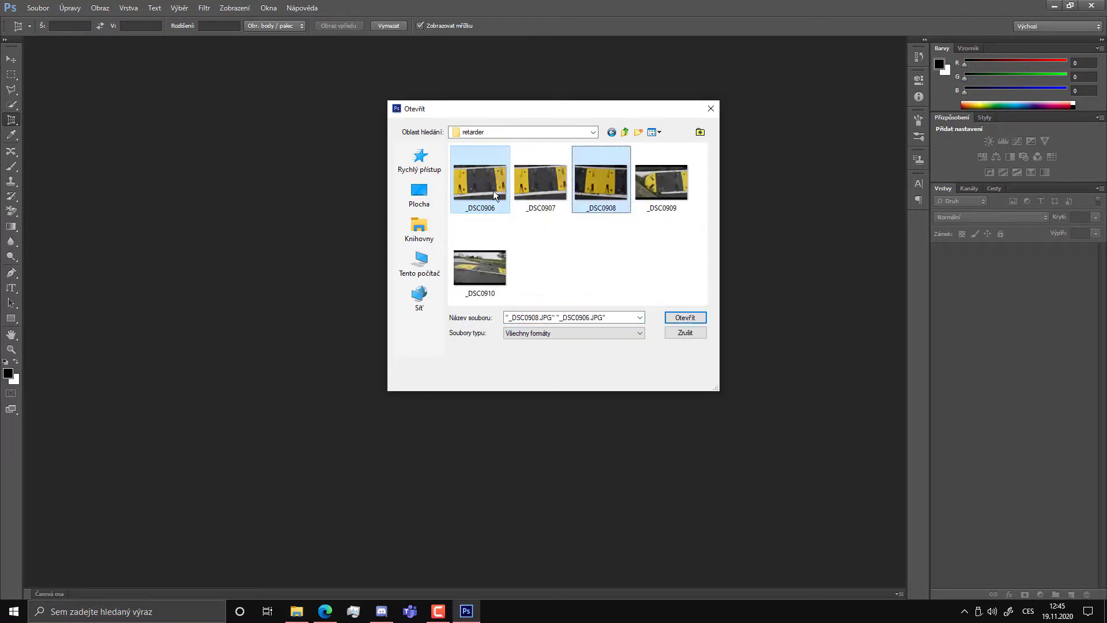
ctrl+click(484, 267)
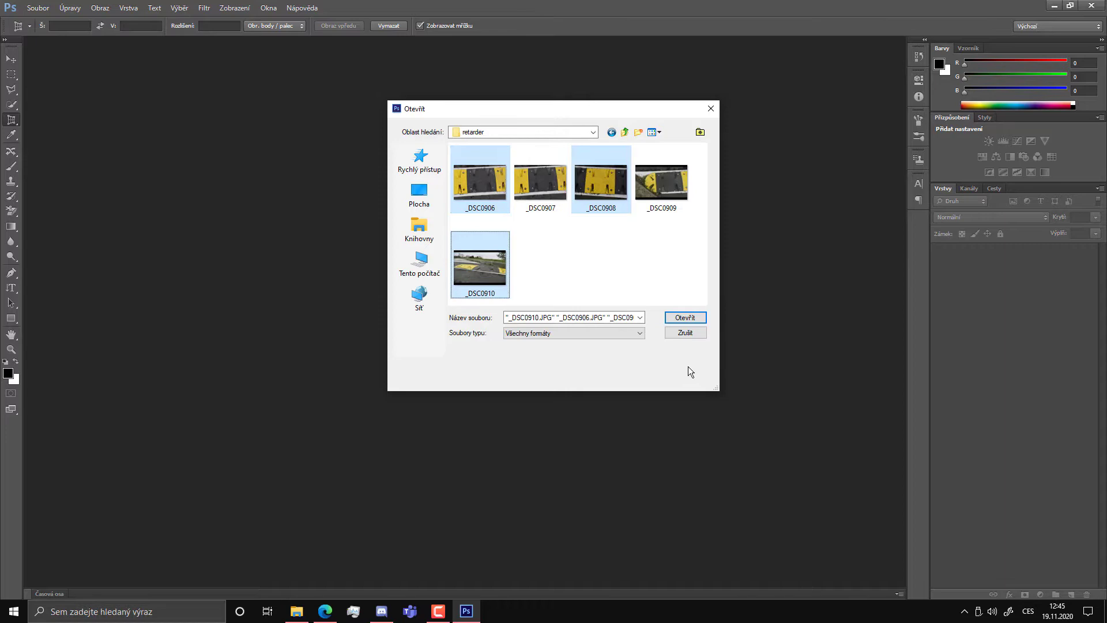
click(685, 317)
right_click(11, 119)
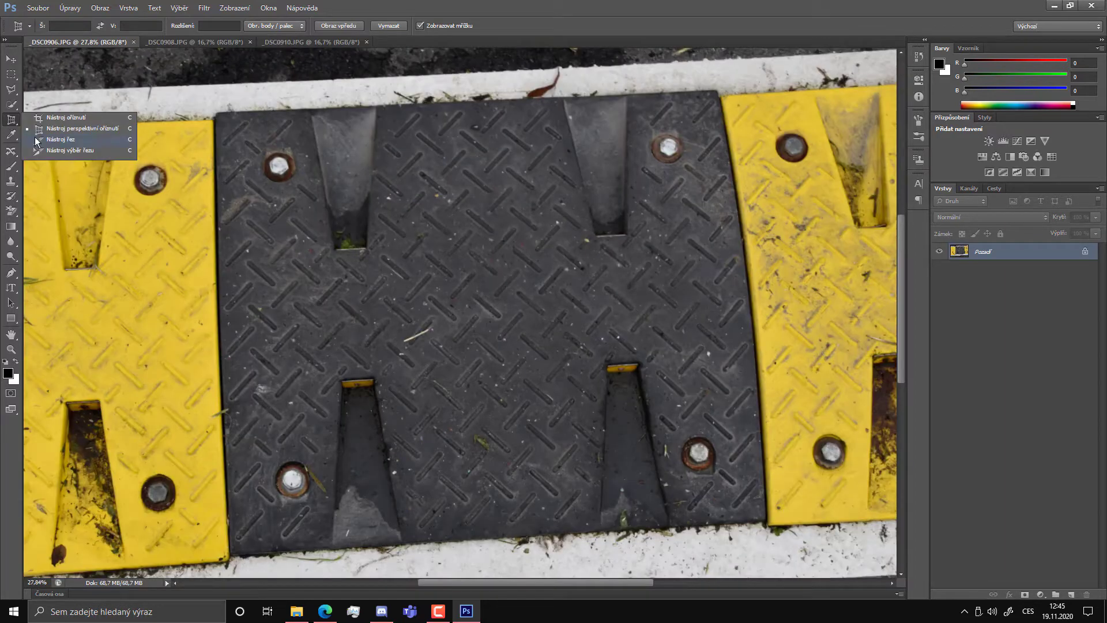
Perspective-crop _DSC0906 down to the flat black plate.
click(95, 130)
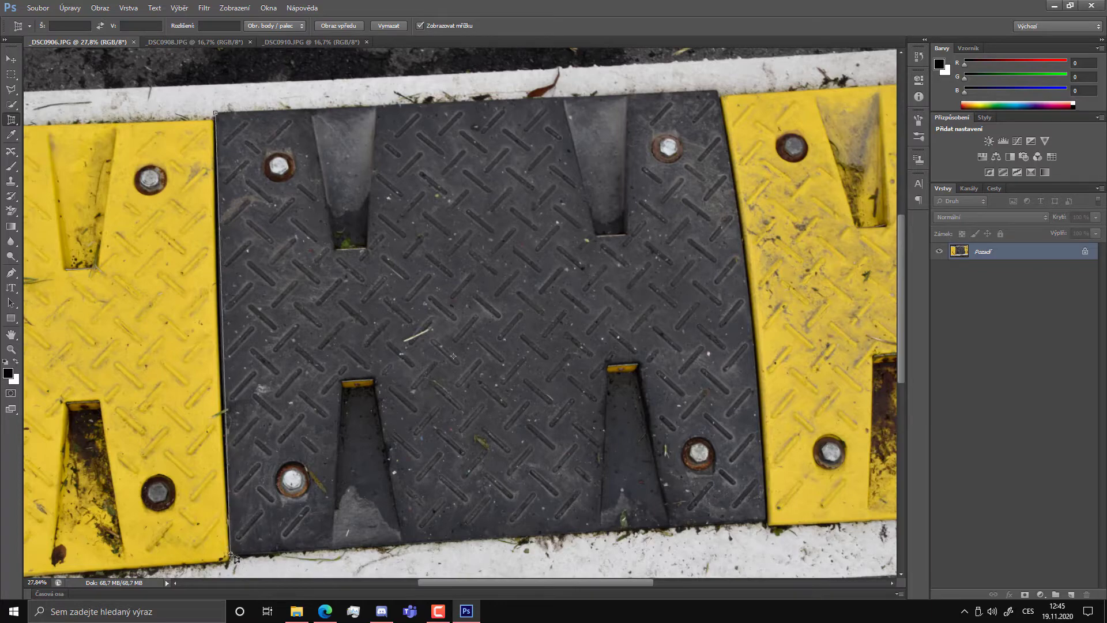
click(230, 554)
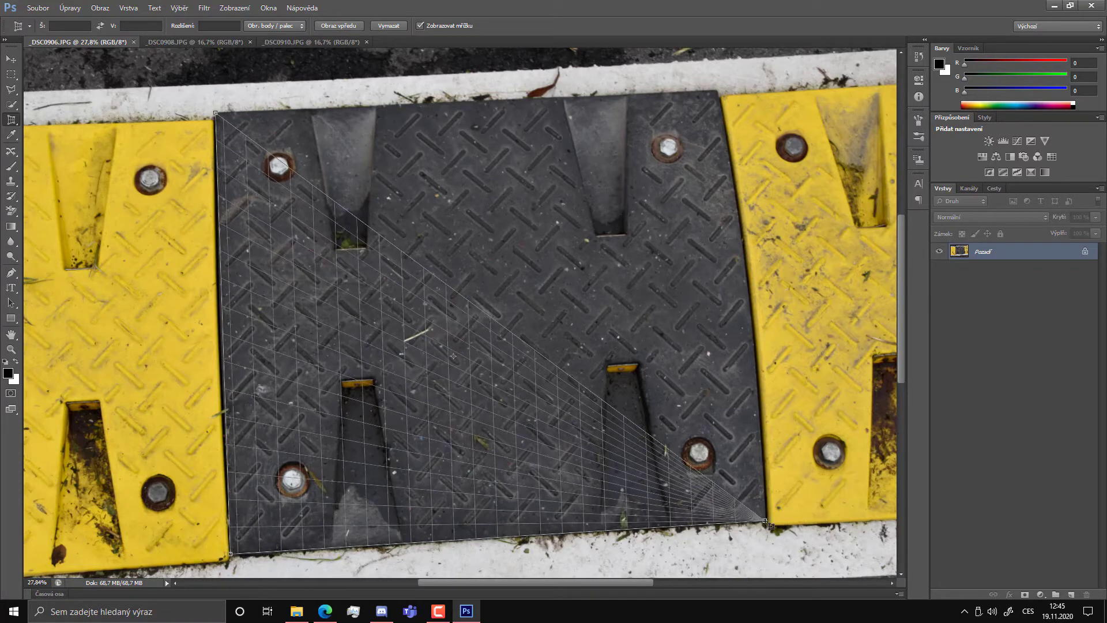
click(719, 92)
key(Return)
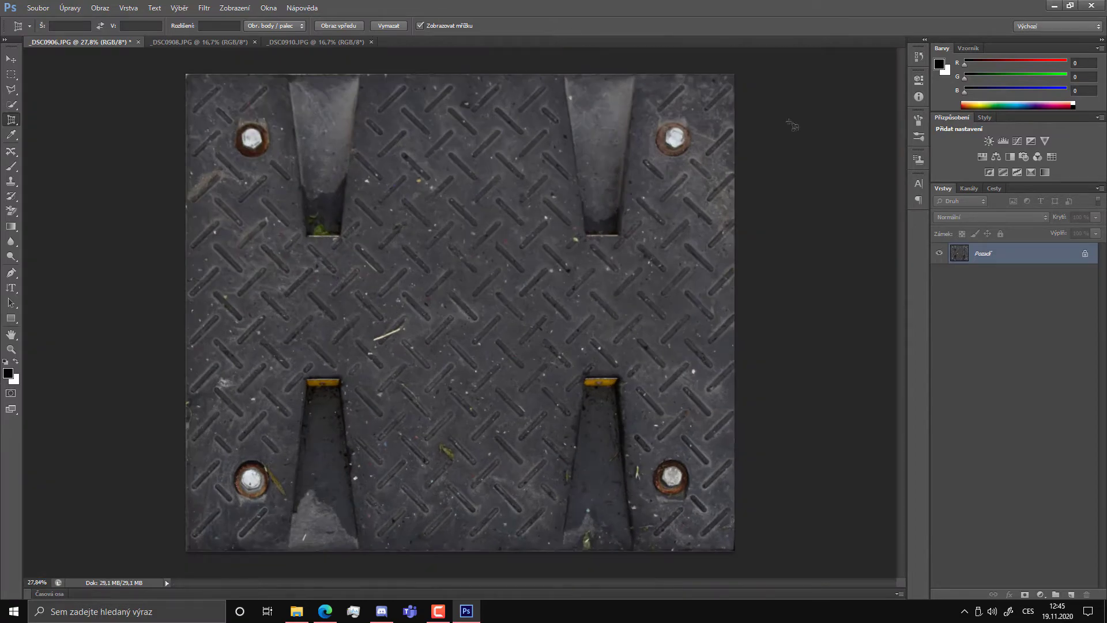
Perspective-crop _DSC0908 down to the yellow plate.
click(202, 43)
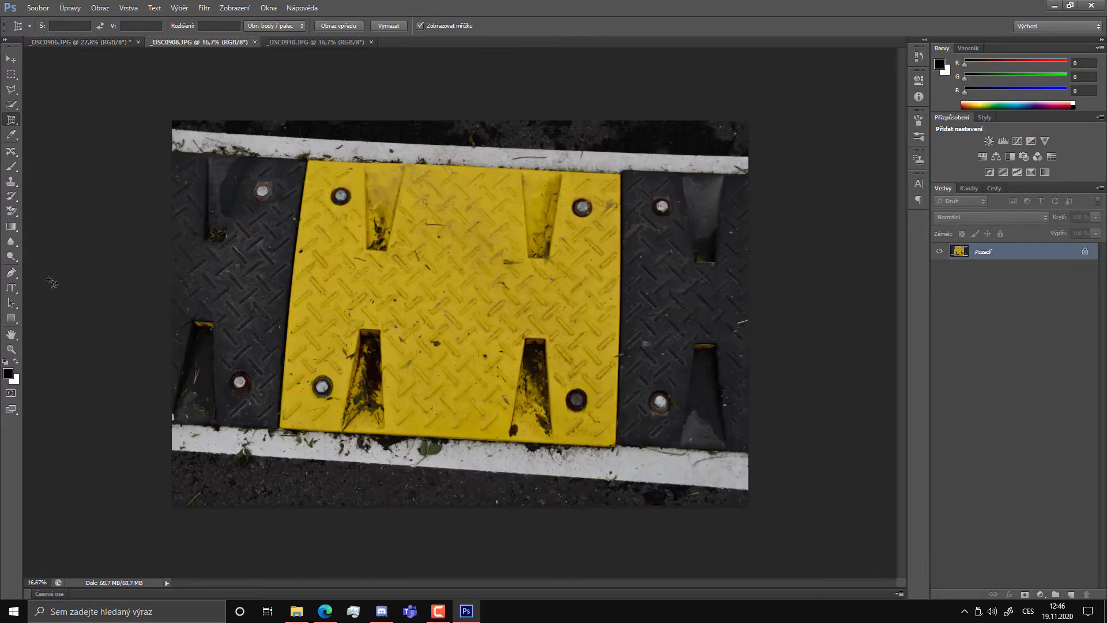
key(z)
click(452, 282)
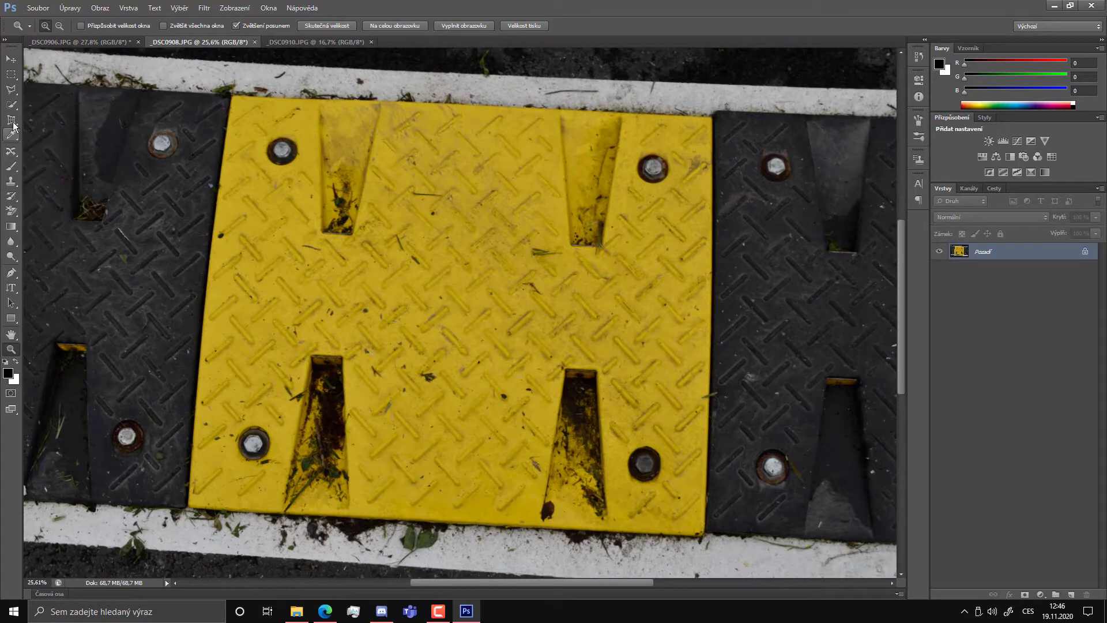
click(12, 121)
click(190, 506)
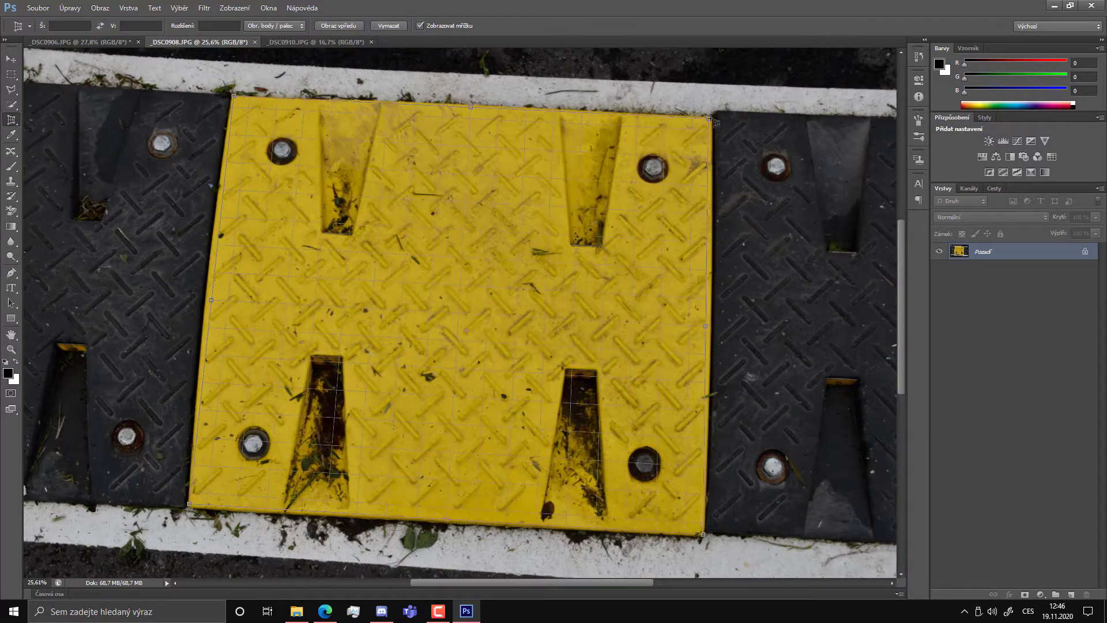
key(Return)
Crop _DSC0910 down to the small yellow insert with its screw.
click(307, 42)
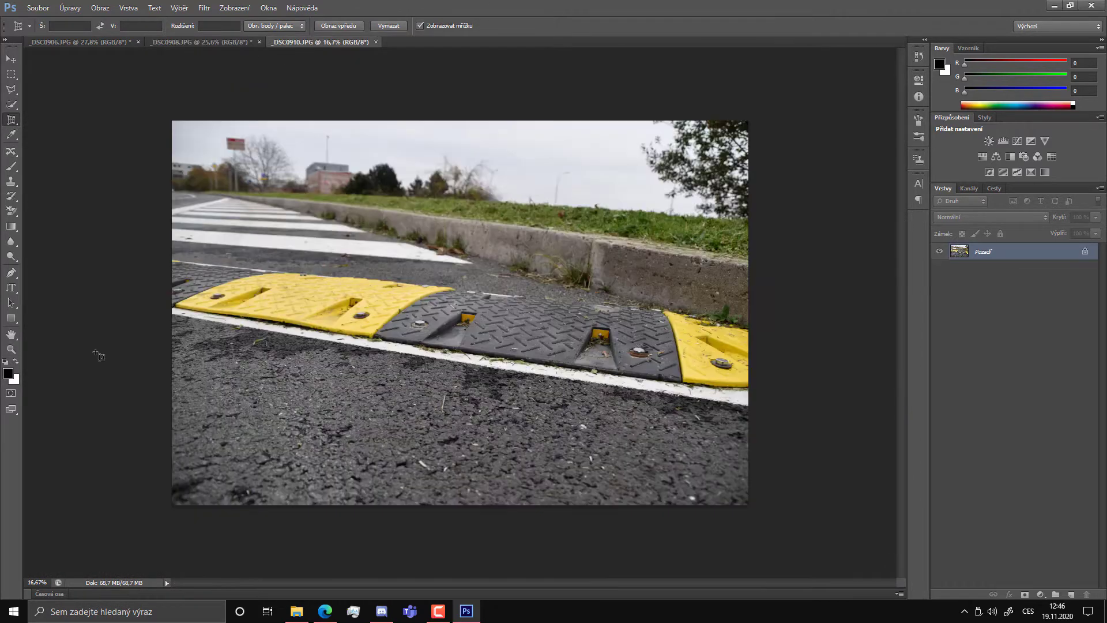
click(17, 350)
mouse_move(611, 324)
mouse_down()
mouse_move(561, 405)
mouse_move(124, 252)
mouse_up()
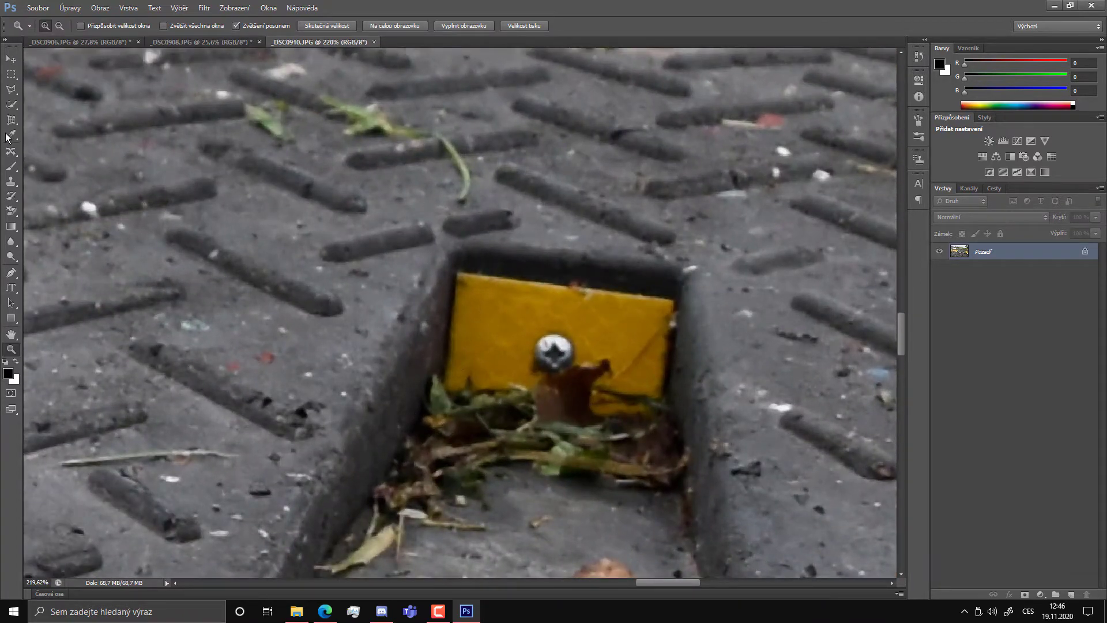
click(11, 119)
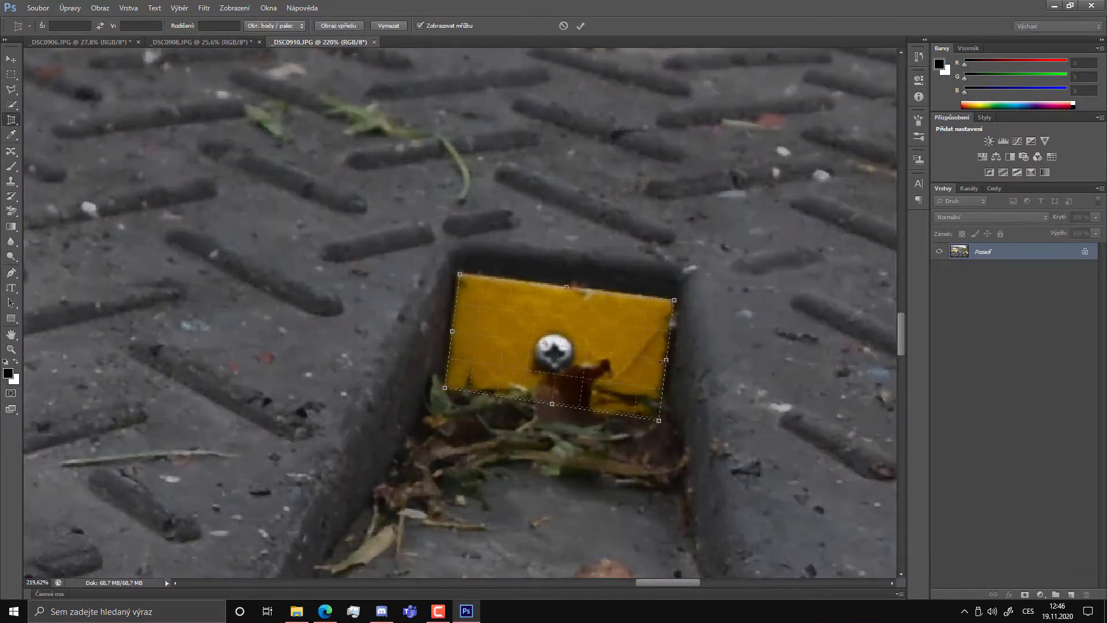
key(Return)
Launch paint.net through Windows search and restore it to a smaller window.
click(170, 611)
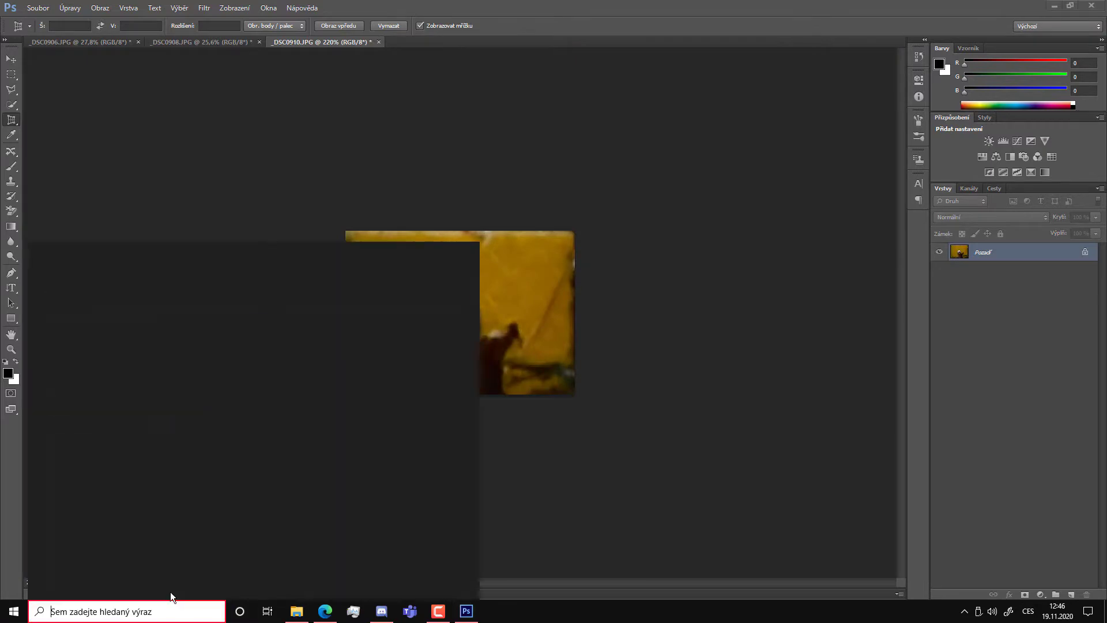
text(paint)
key(Escape)
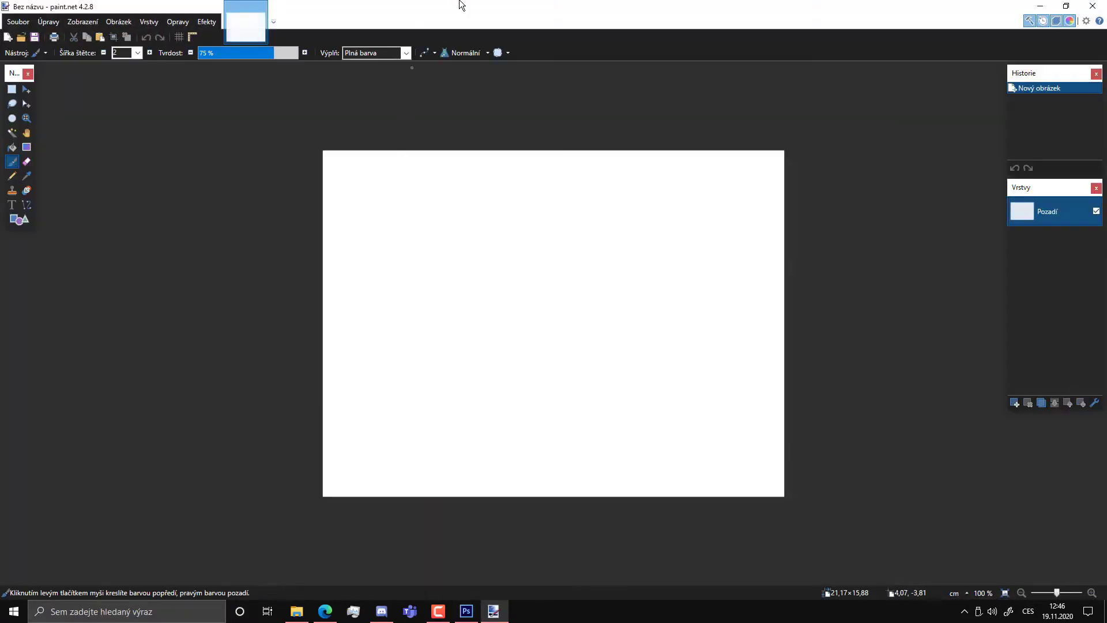
double_click(460, 6)
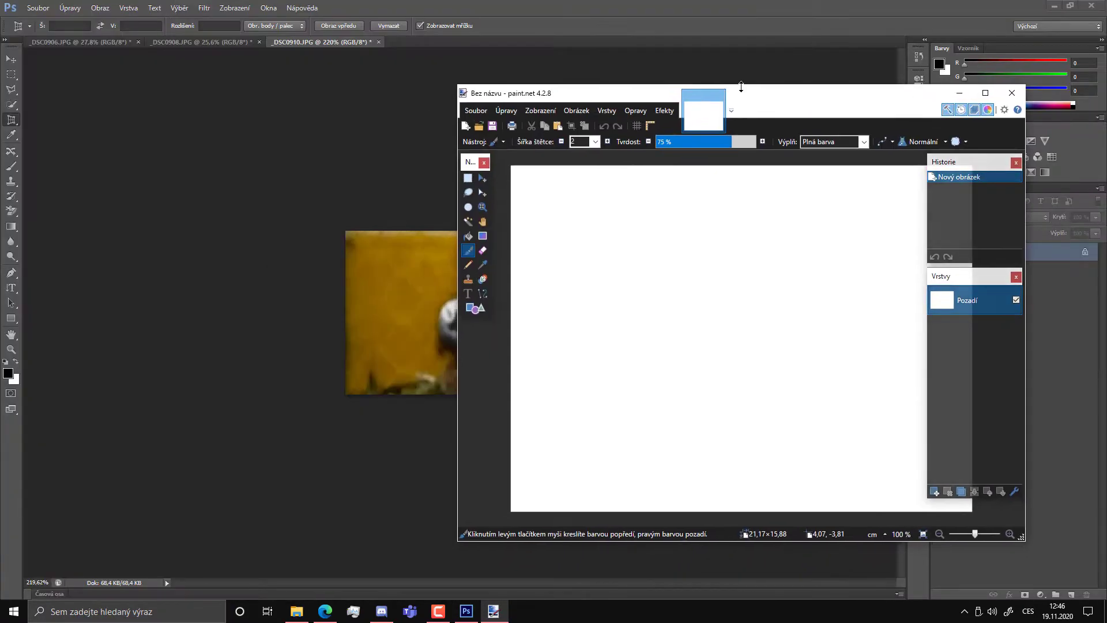
Copy the whole bolt photo in Photoshop and paste it into paint.net's blank image.
double_click(367, 8)
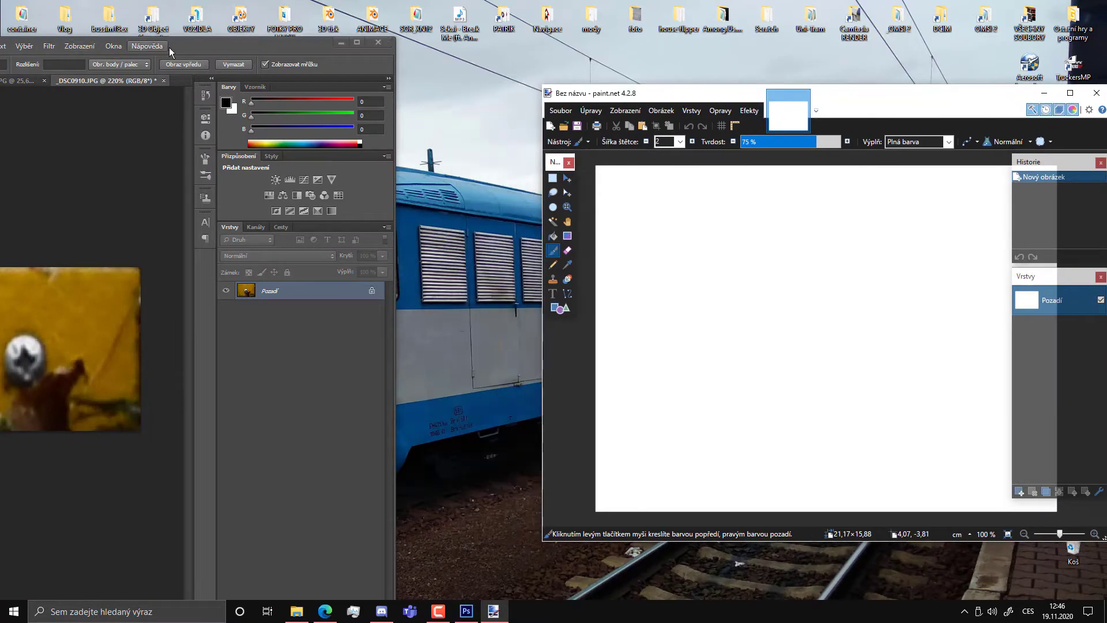
drag(171, 52, 0, 52)
click(12, 81)
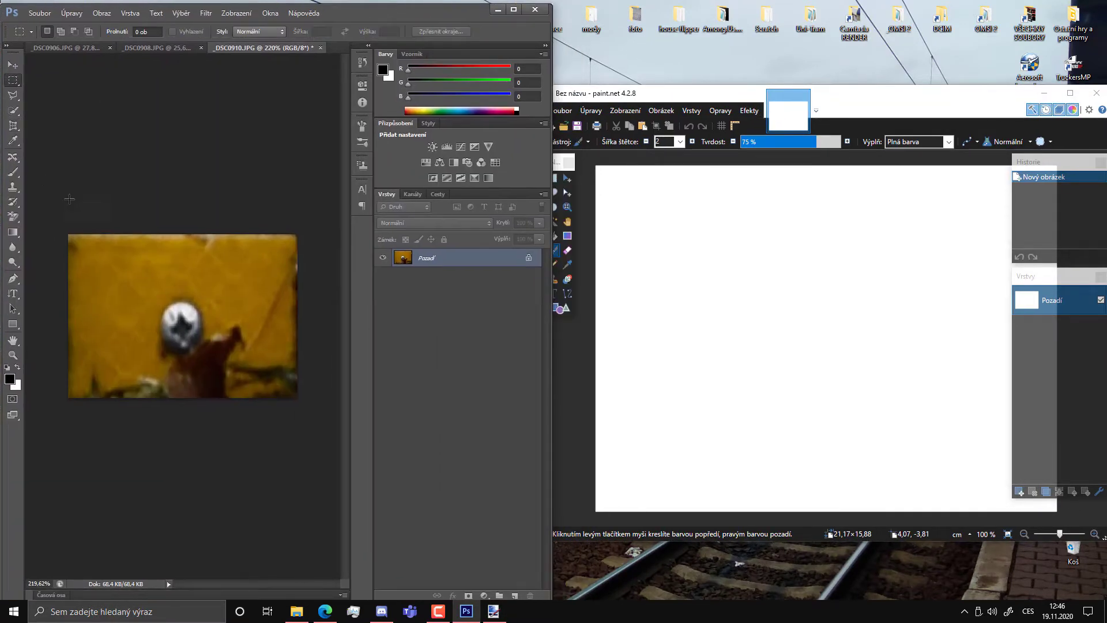
key(ctrl+a)
click(763, 361)
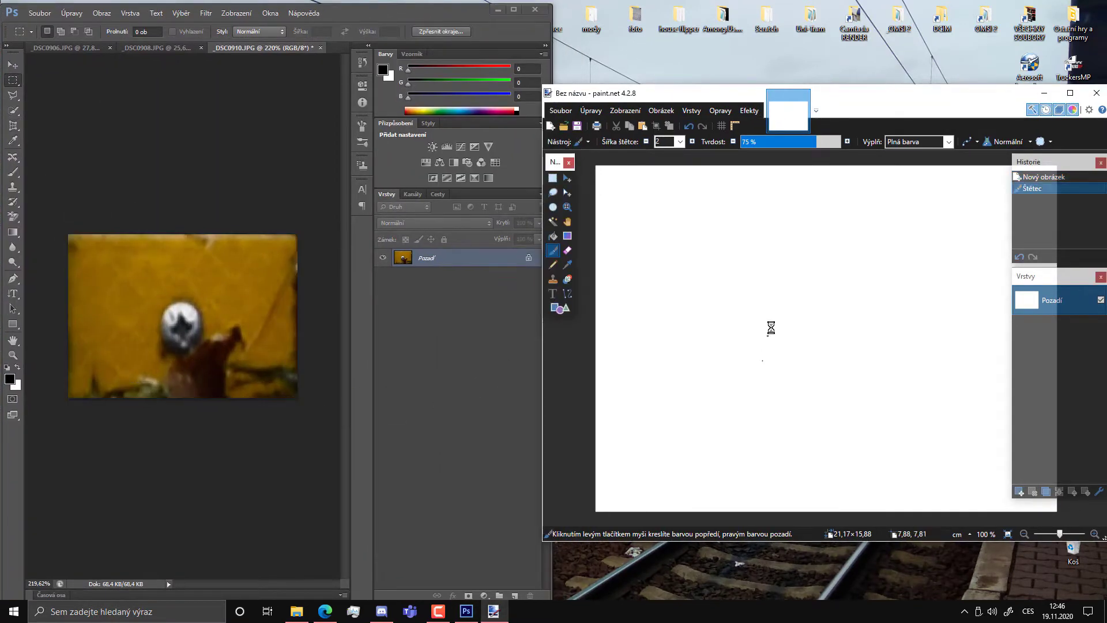
key(ctrl+v)
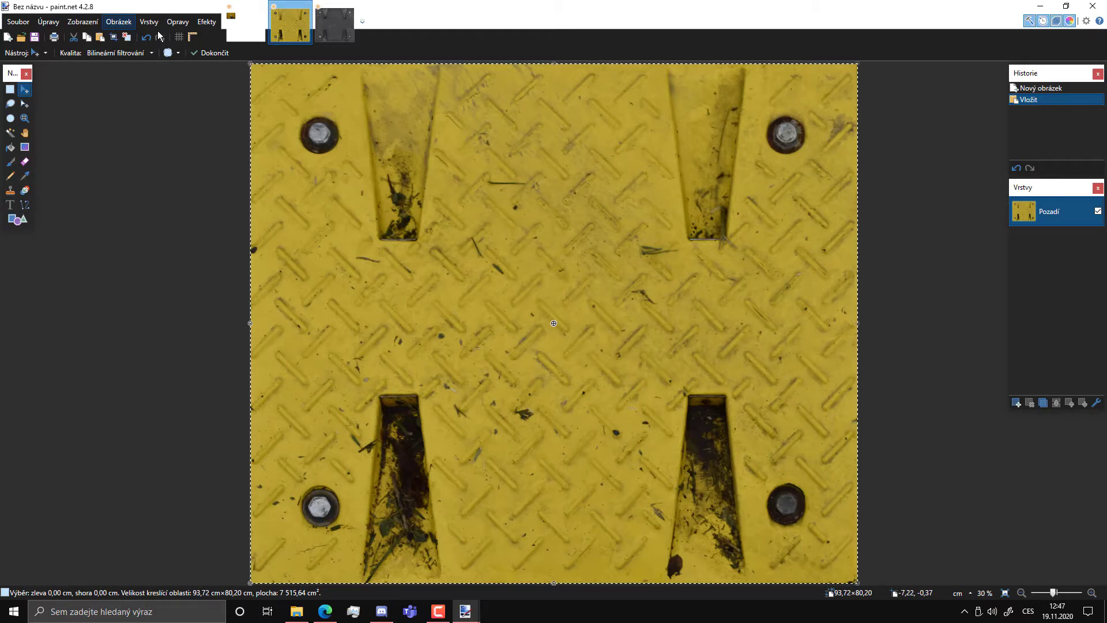
Resize the yellow plate texture to 1000 px wide, keeping the aspect ratio.
click(122, 26)
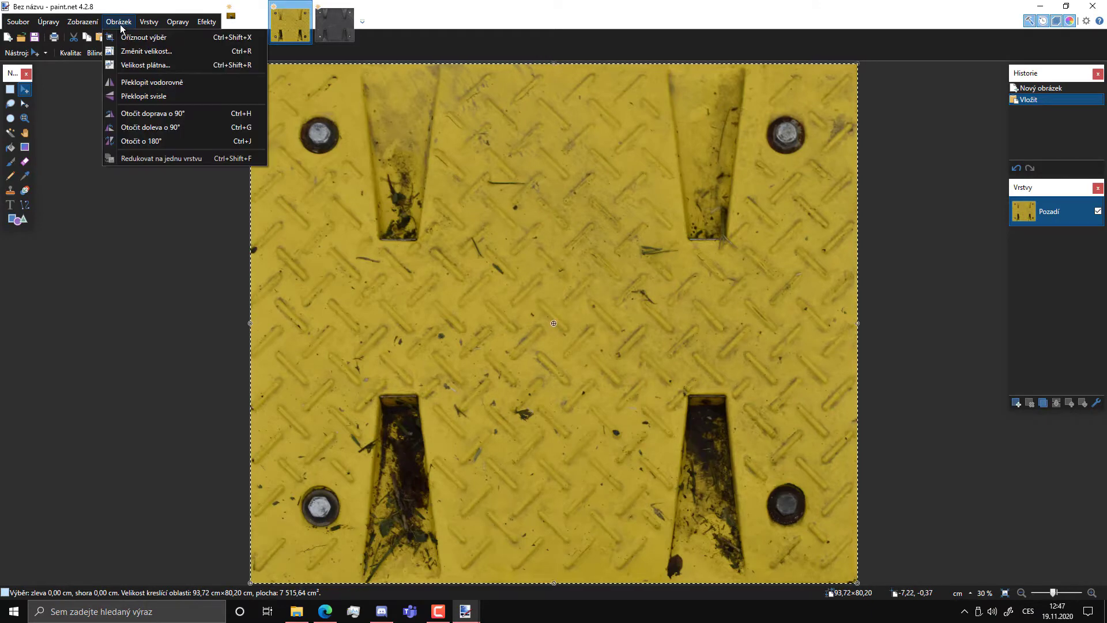
click(136, 50)
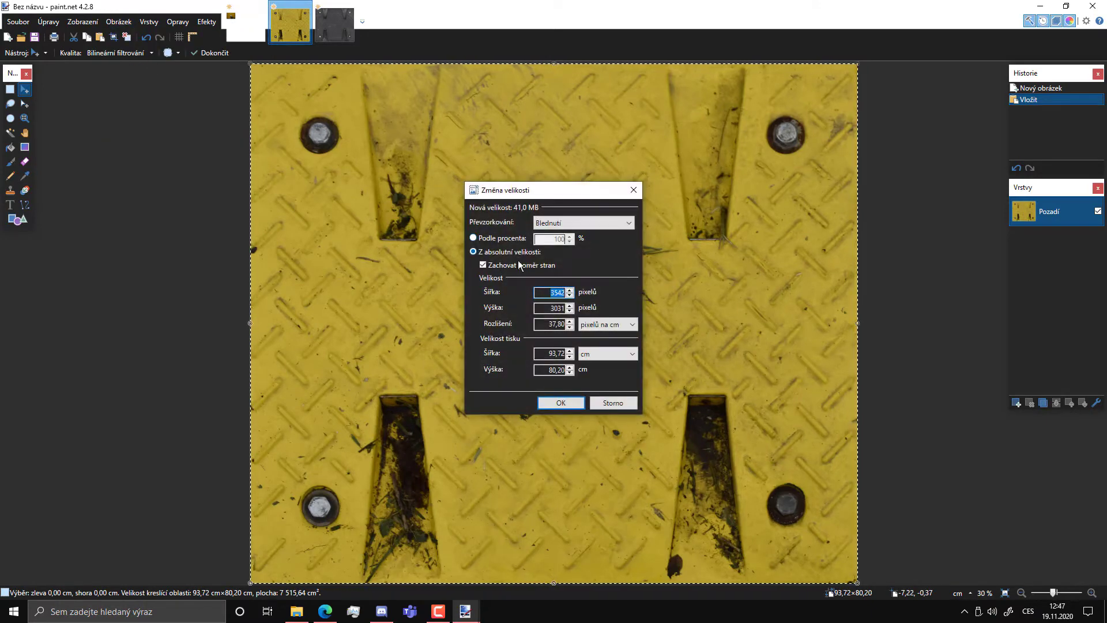
click(551, 293)
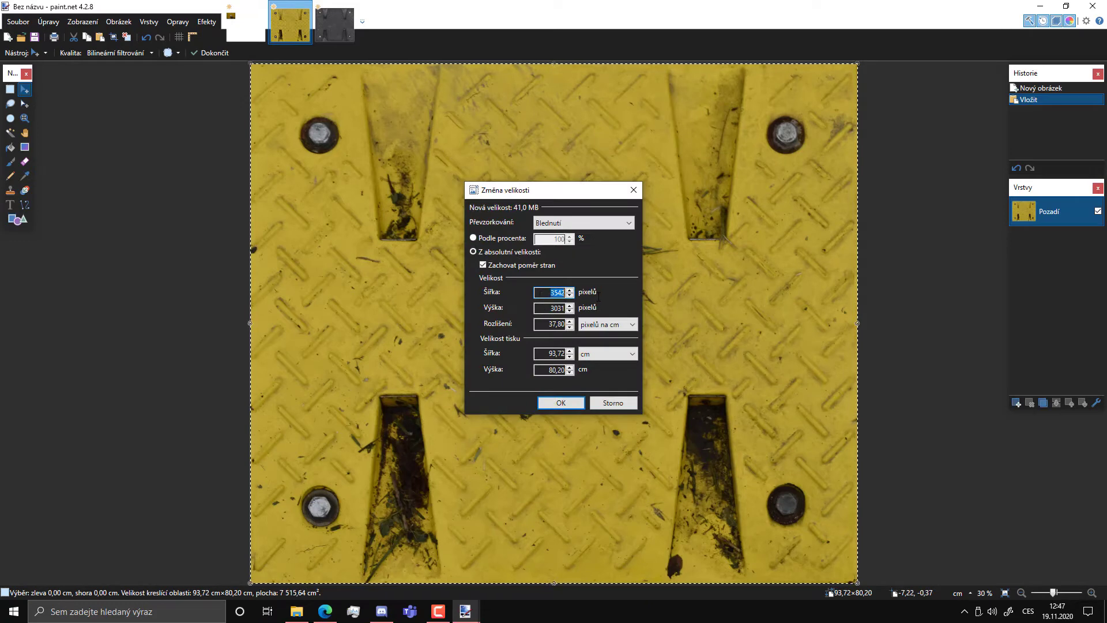
key(ctrl+a)
text(1000)
key(Return)
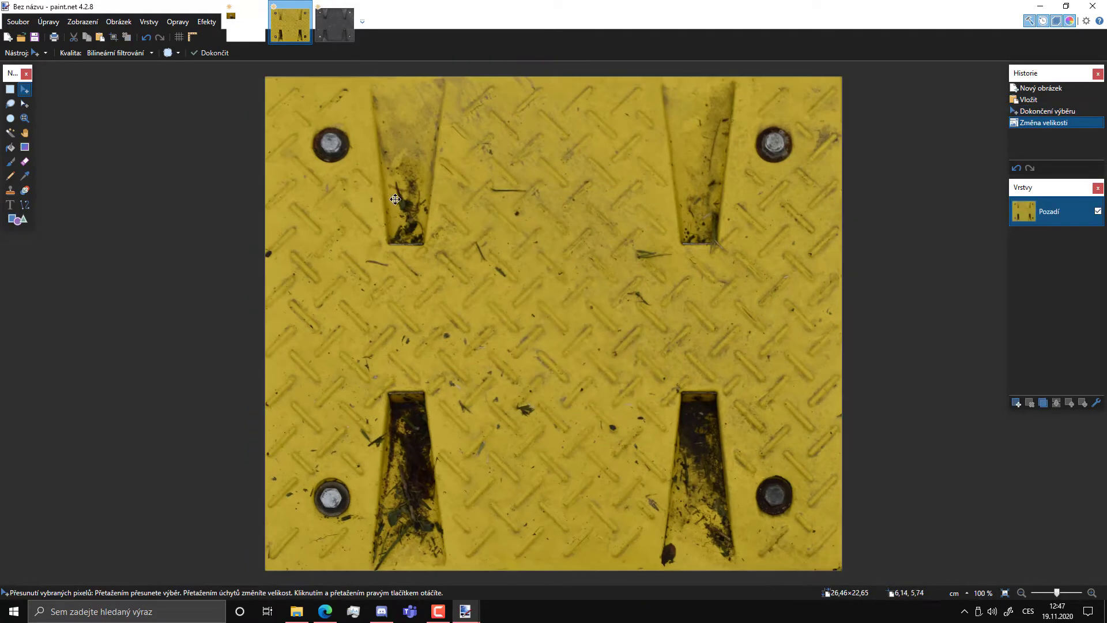
Resize the black plate texture to 1000 px wide as well.
click(323, 20)
click(133, 23)
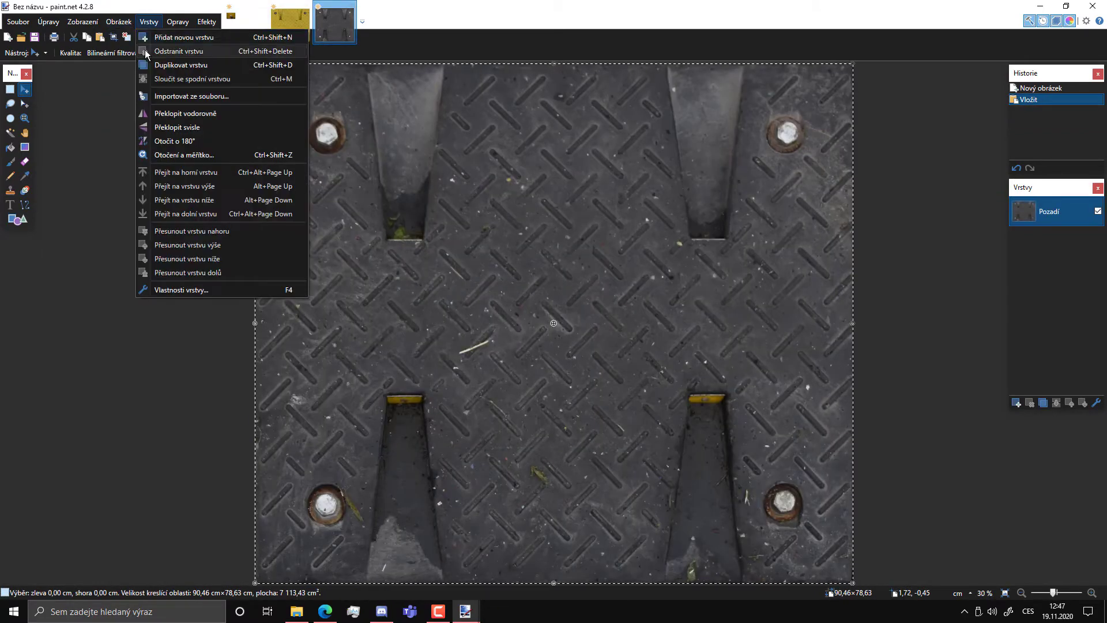
click(141, 50)
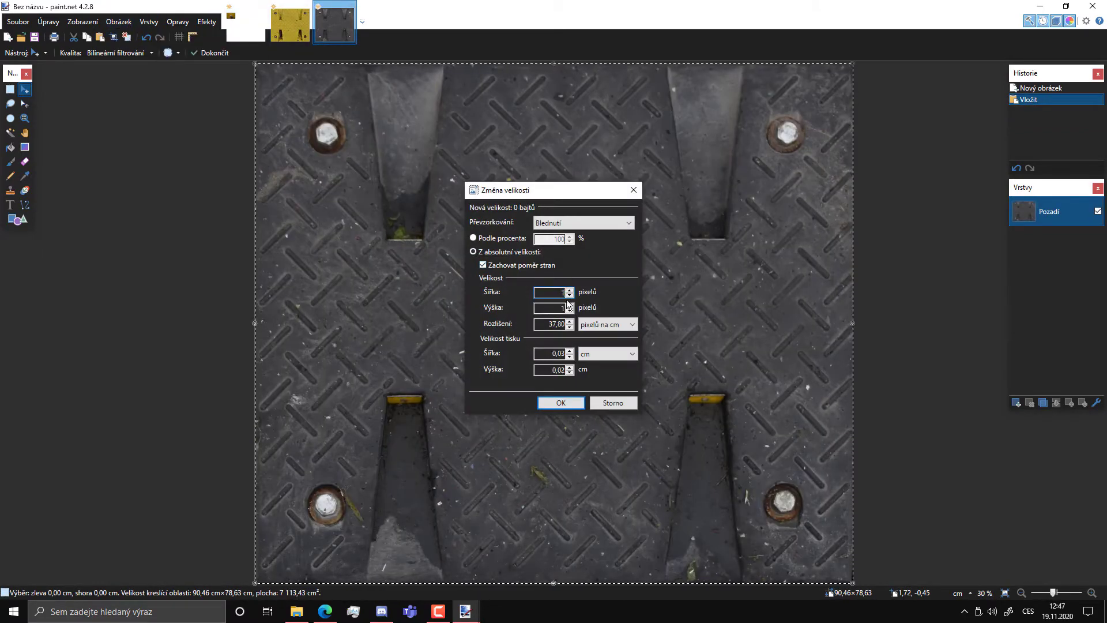
text(1000)
key(Return)
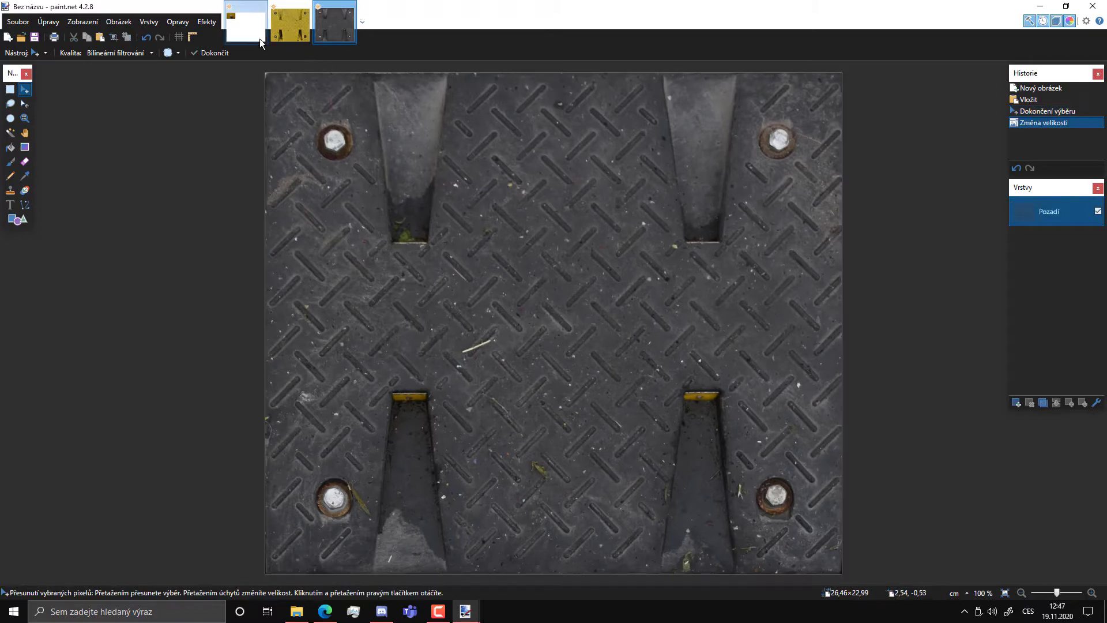
click(257, 35)
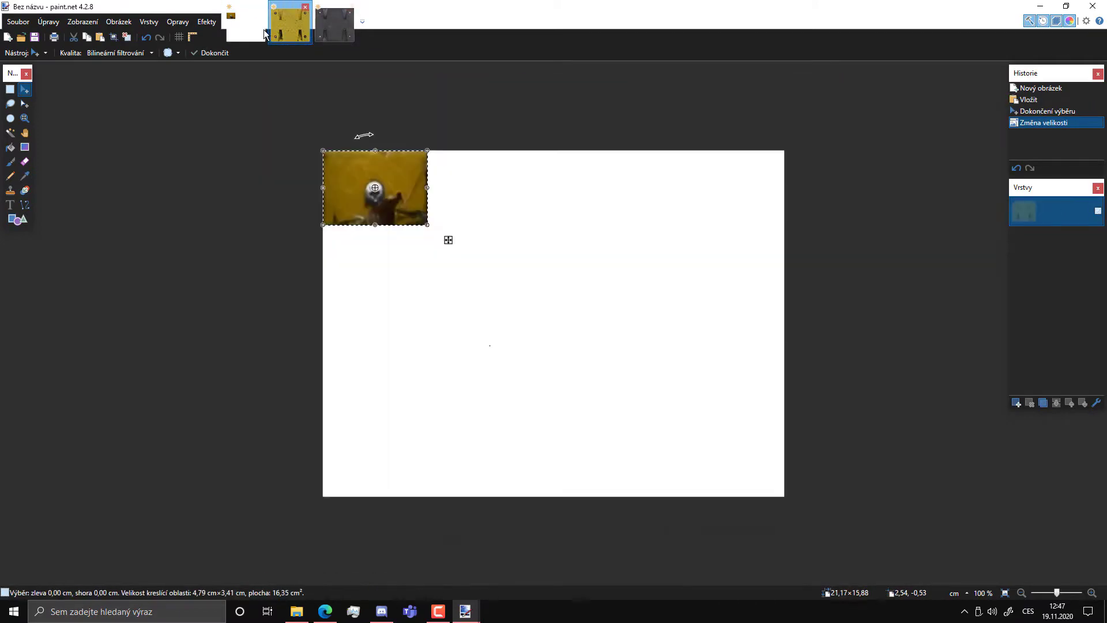
Create a new blank 2000 × 2972 px image with aspect ratio unlocked.
click(335, 23)
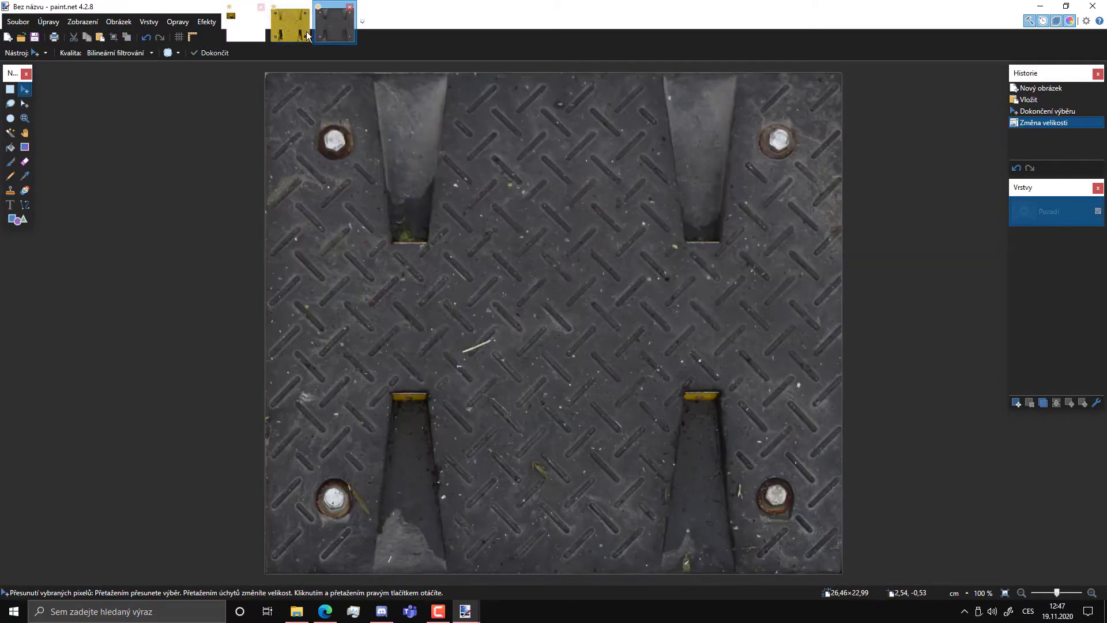
key(ctrl+n)
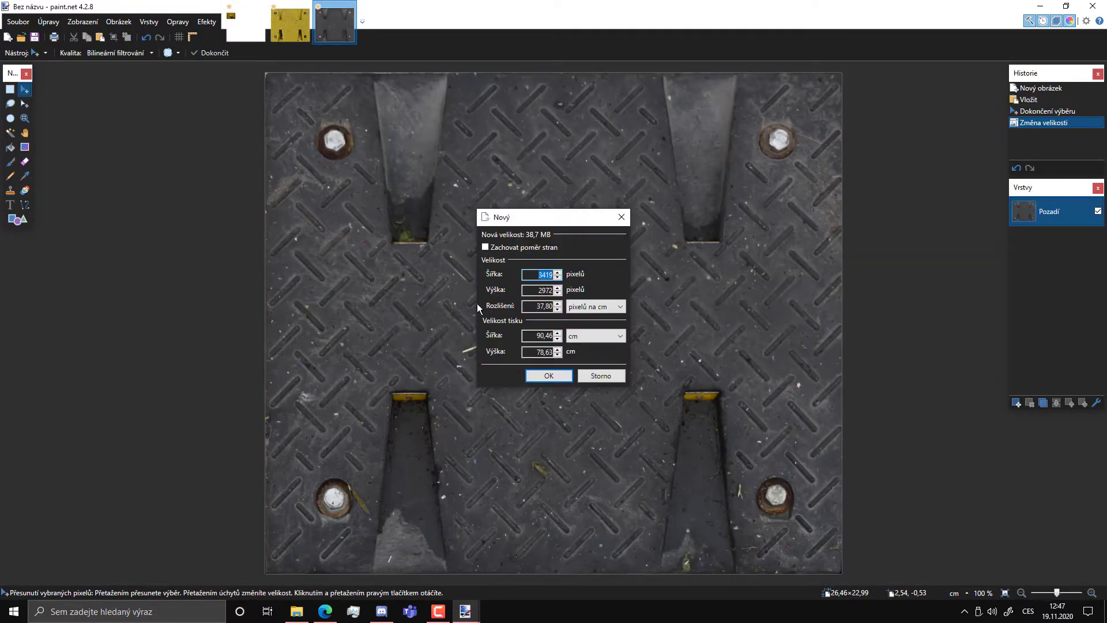
text(1000)
drag(528, 217, 522, 217)
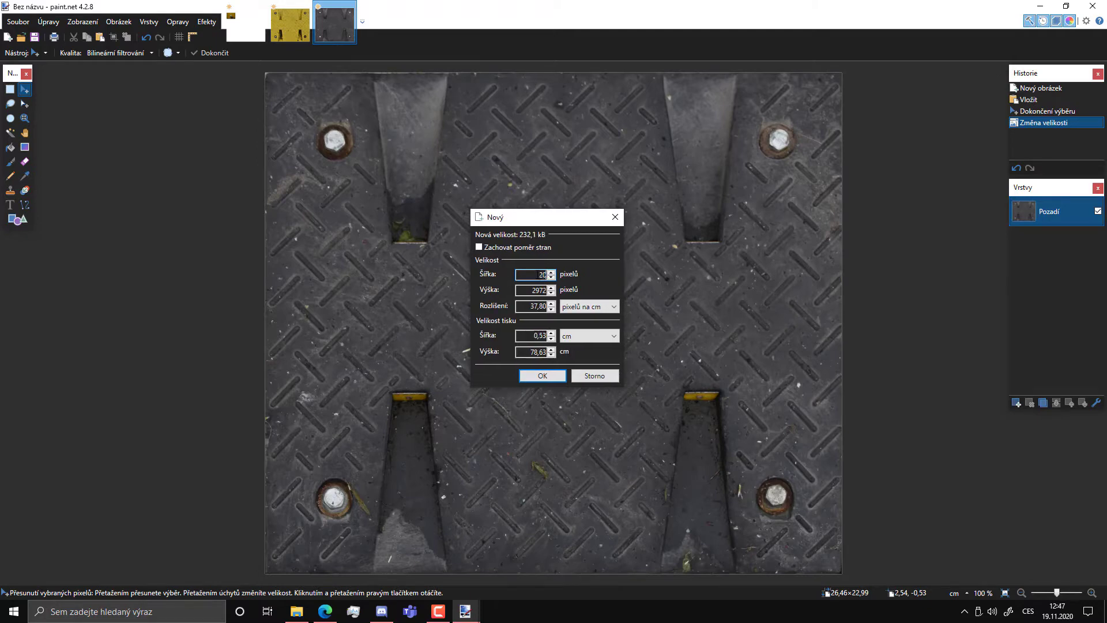
text(00)
click(542, 375)
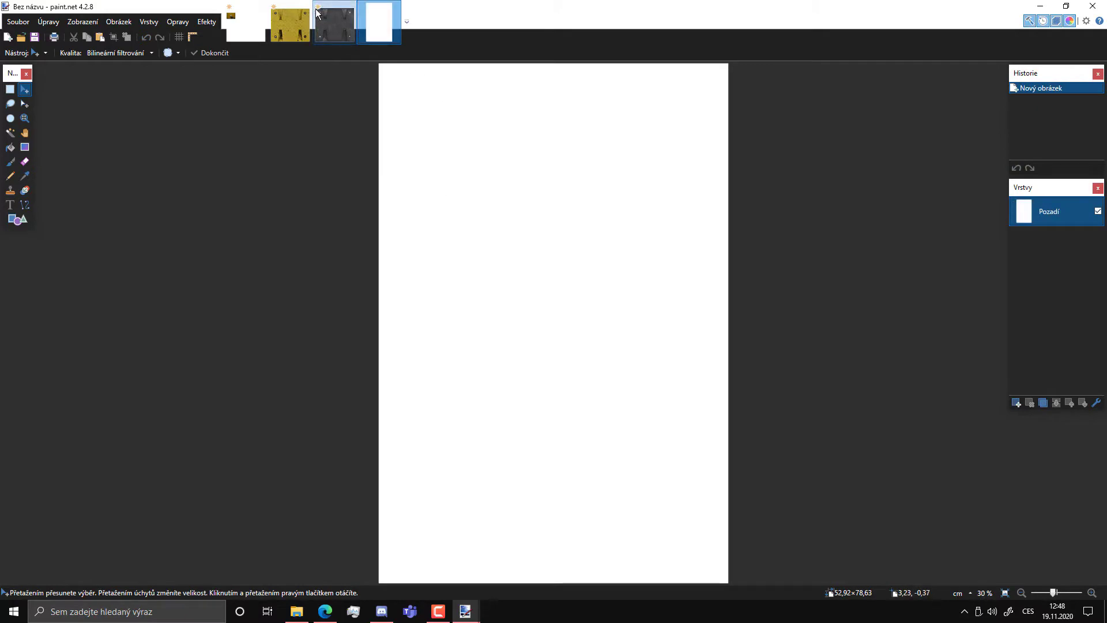
key(ctrl+shift+Tab)
key(ctrl+shift+Tab)
Copy the whole yellow texture and paste it into the new image.
click(10, 89)
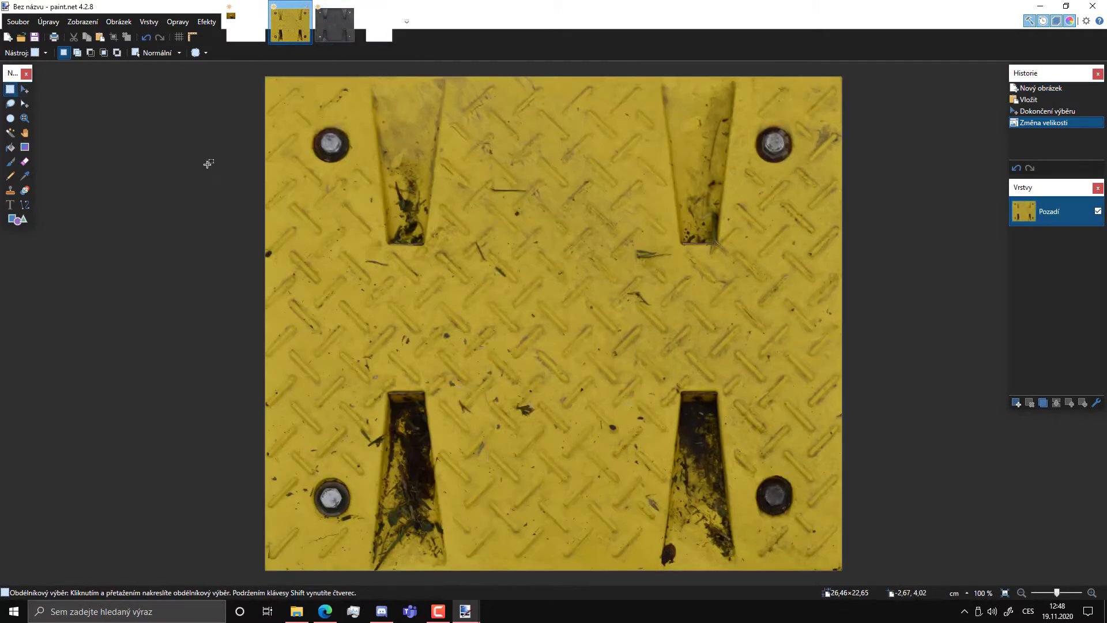
key(ctrl+a)
click(380, 20)
key(ctrl+v)
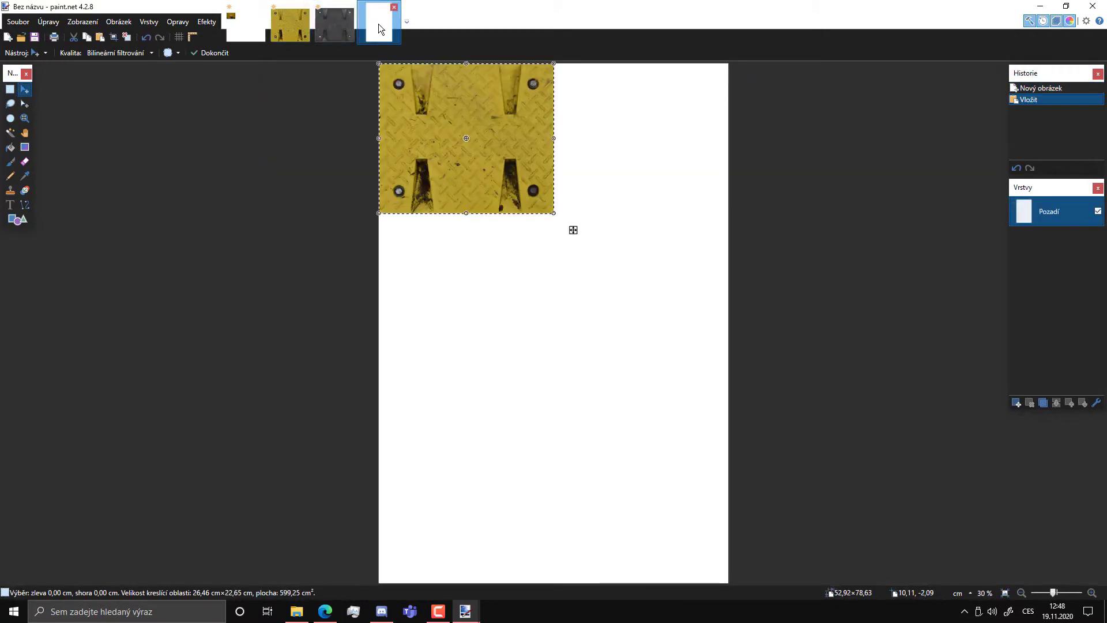
Paste the black texture into the new image, sitting flush beside the yellow one.
click(324, 22)
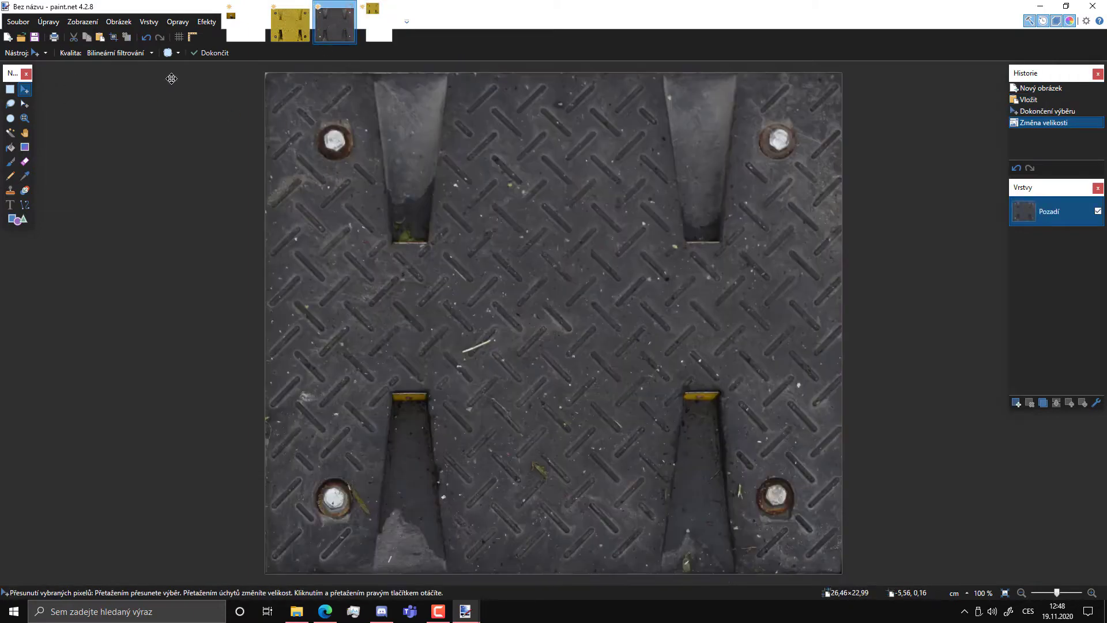
click(9, 89)
drag(264, 71, 848, 577)
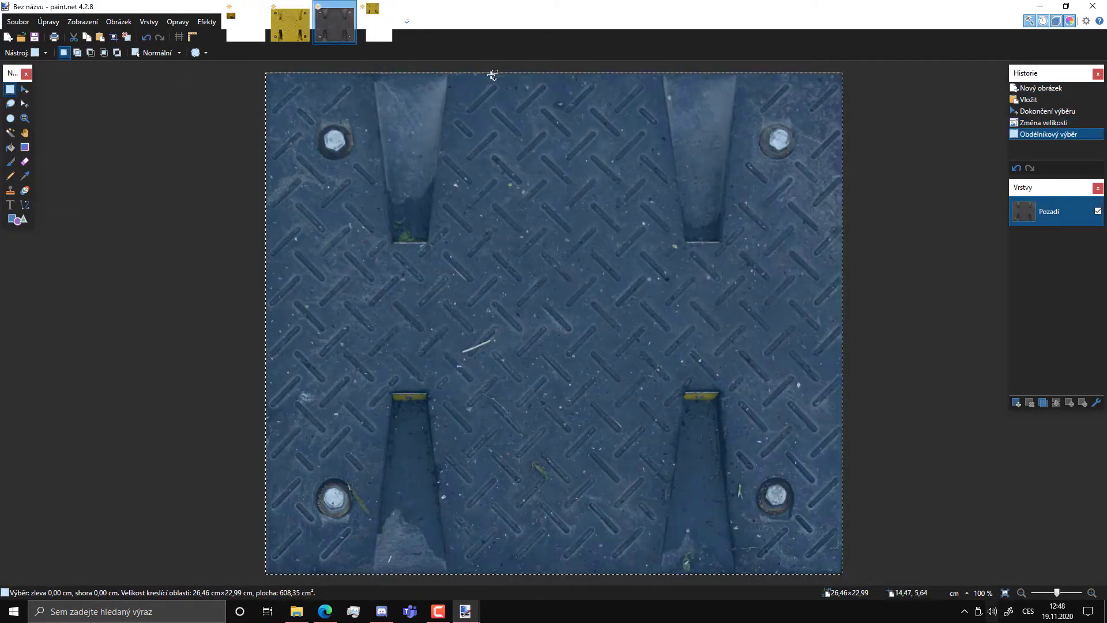
click(386, 21)
key(ctrl+v)
drag(574, 230, 750, 233)
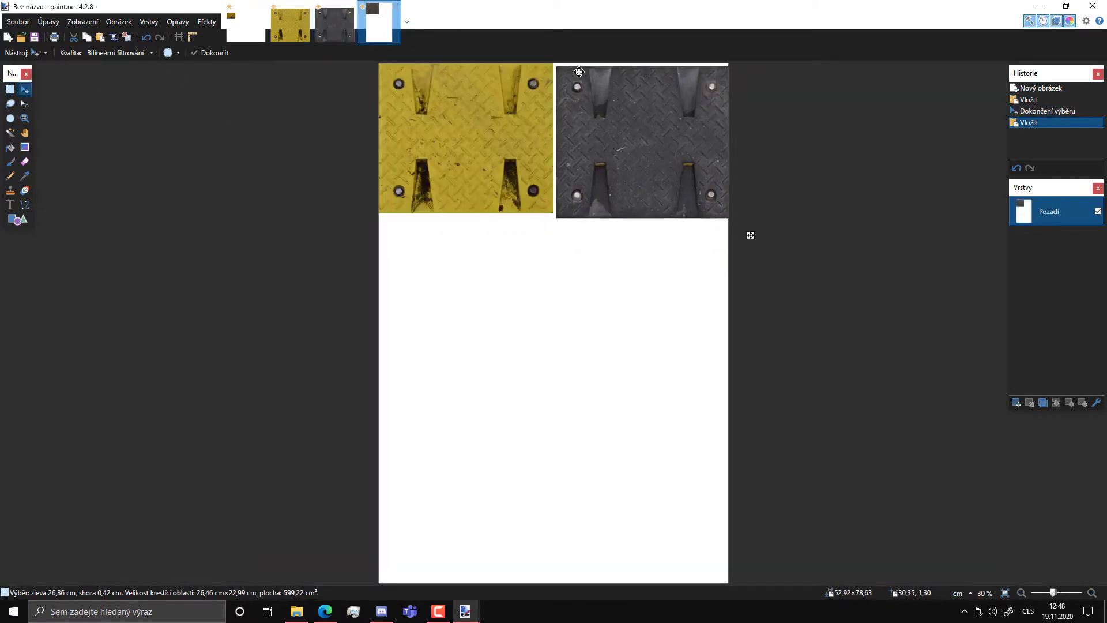
key(ctrl+plus)
key(ctrl+plus)
key(ctrl+plus)
key(ctrl+plus)
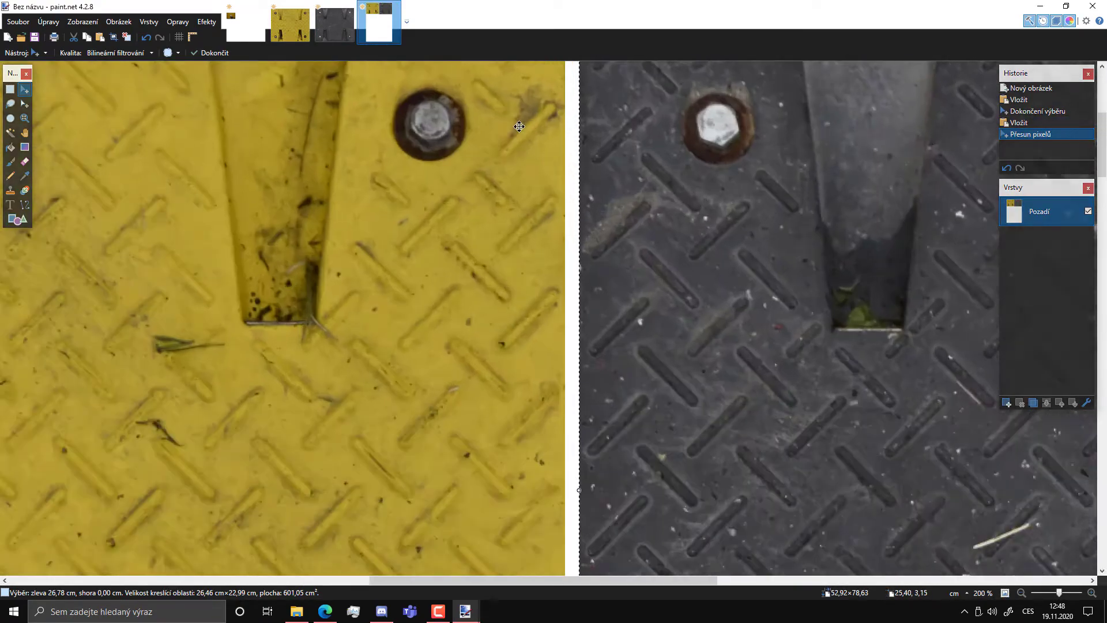
key(ctrl+plus)
key(ctrl+plus)
key(ctrl+plus)
key(ctrl+plus)
key(ctrl+plus)
key(ctrl+plus)
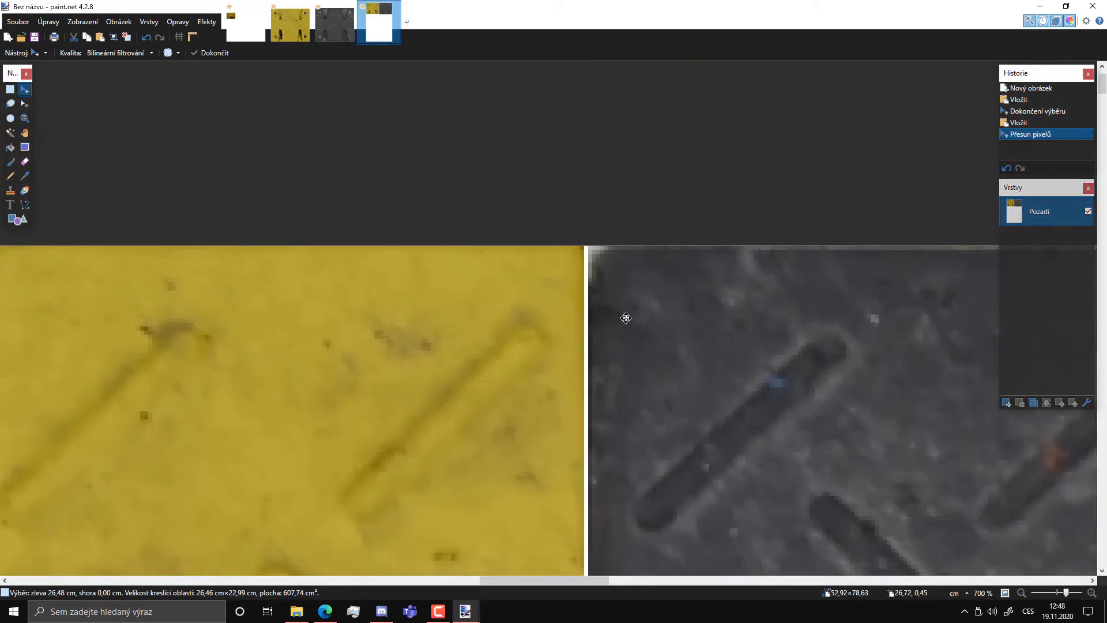
drag(669, 315, 622, 313)
key(ctrl+minus)
key(ctrl+minus)
key(ctrl+minus)
key(ctrl+minus)
key(ctrl+minus)
key(ctrl+minus)
key(ctrl+minus)
key(ctrl+minus)
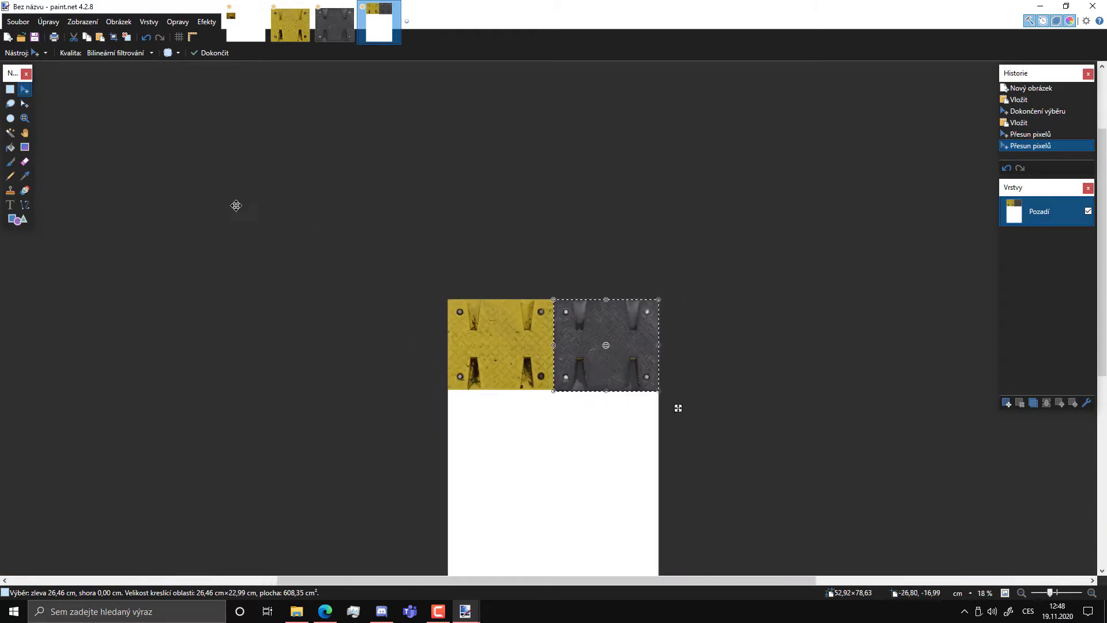
click(7, 88)
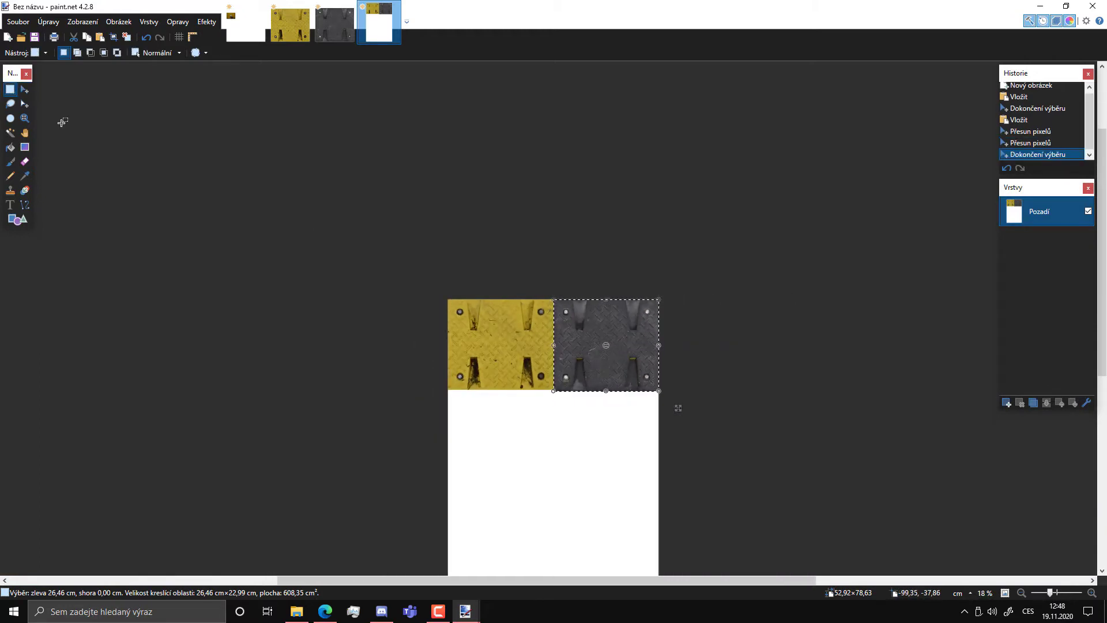
Crop the new image to the two textures, giving 52.92 × 22.99 cm.
click(25, 103)
drag(557, 346, 359, 346)
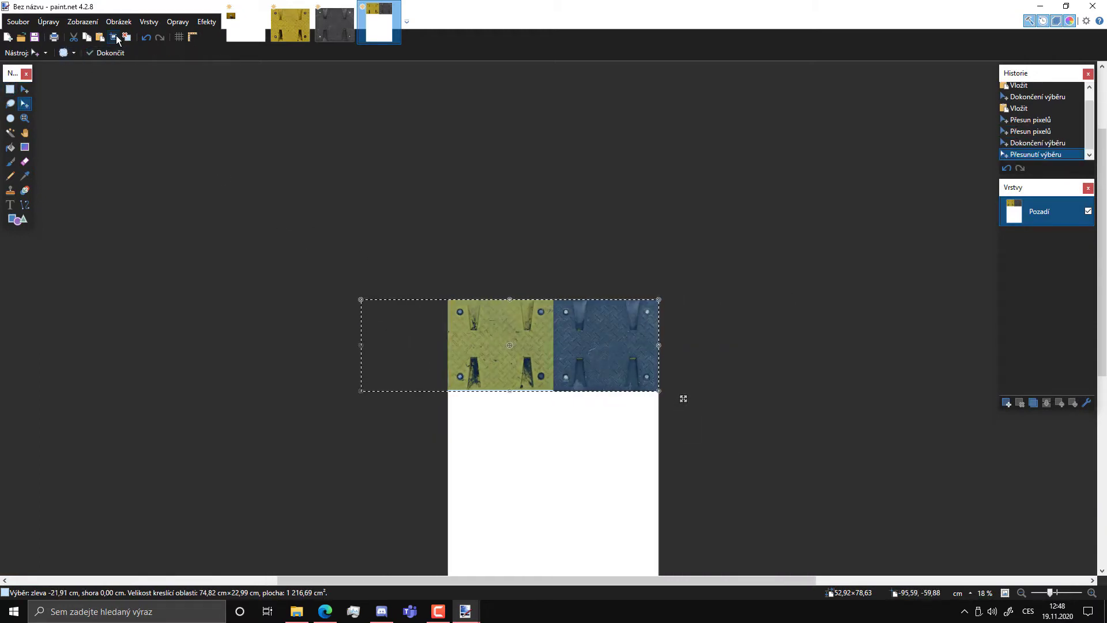
key(ctrl+shift+x)
click(247, 26)
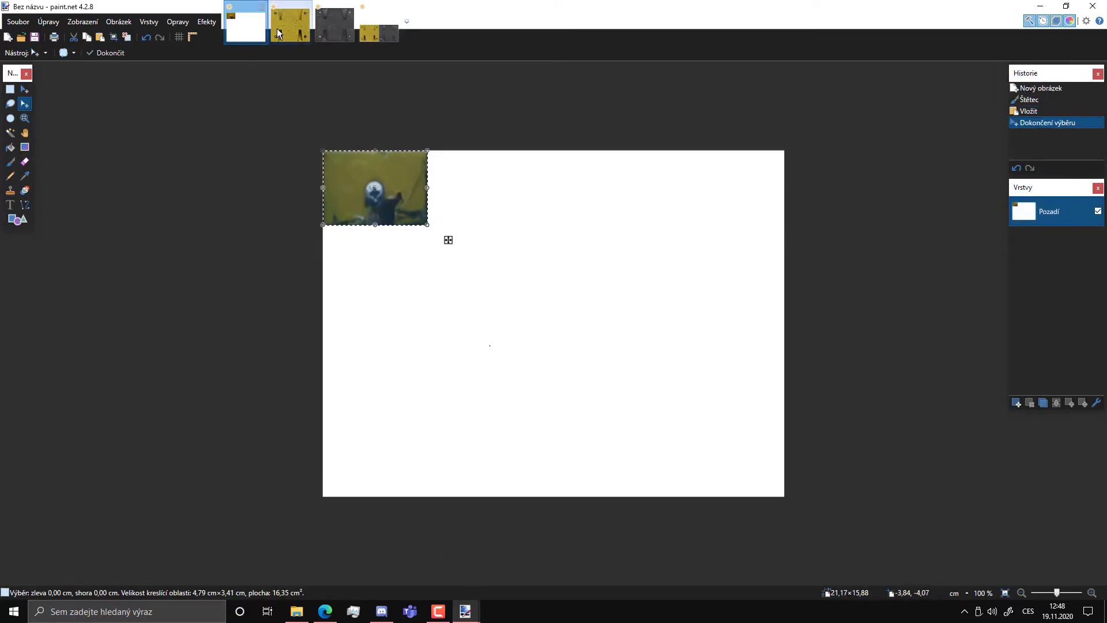
click(296, 22)
Paste the bolt photo into the yellow plate's lower-right cutout, shrunk and rotated 90°, then commit it.
click(379, 23)
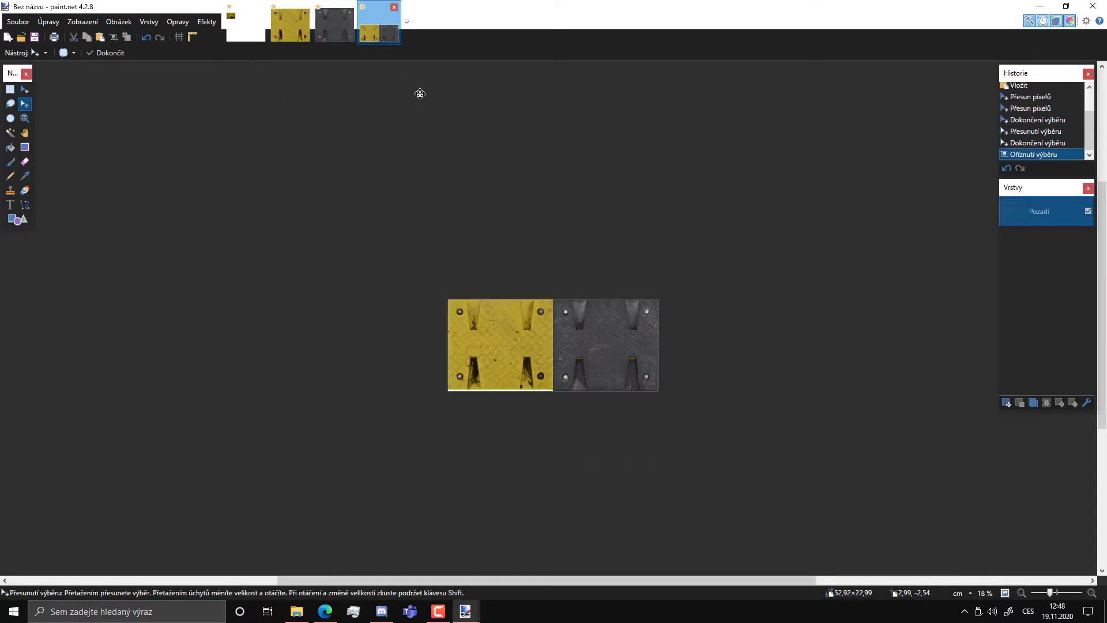
key(ctrl+v)
ctrl+scroll(479, 334, up, 3)
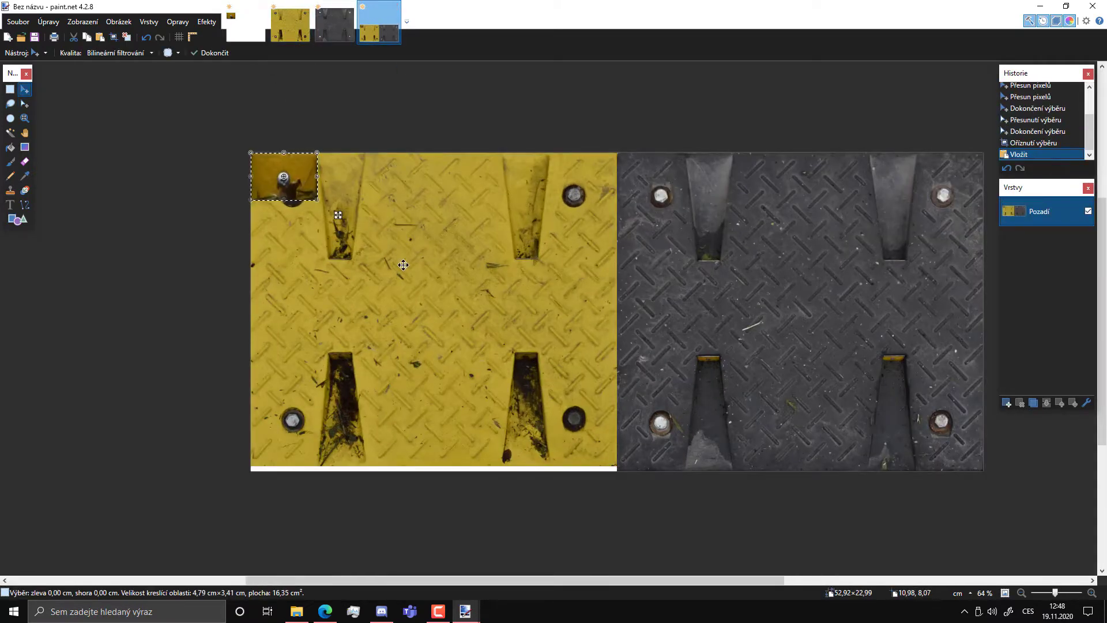
mouse_move(313, 182)
mouse_down()
mouse_move(690, 277)
mouse_move(546, 419)
mouse_up()
ctrl+scroll(545, 420, up, 4)
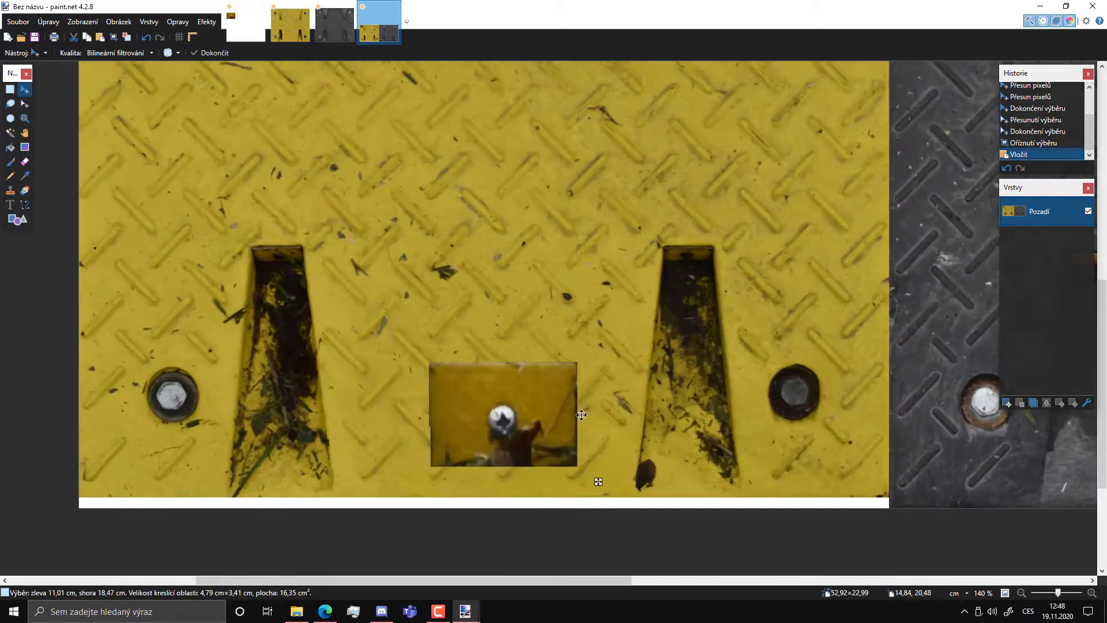
drag(730, 393, 720, 391)
mouse_move(665, 323)
mouse_down()
mouse_move(665, 366)
mouse_move(716, 399)
mouse_move(672, 398)
mouse_up()
ctrl+scroll(514, 245, down, 4)
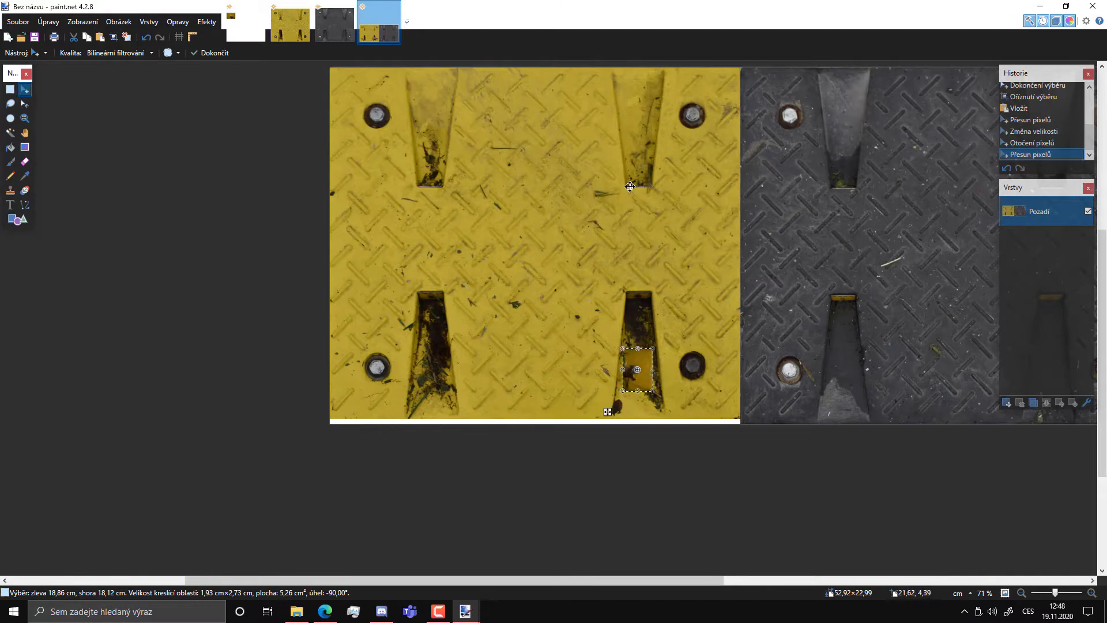
click(15, 92)
click(618, 254)
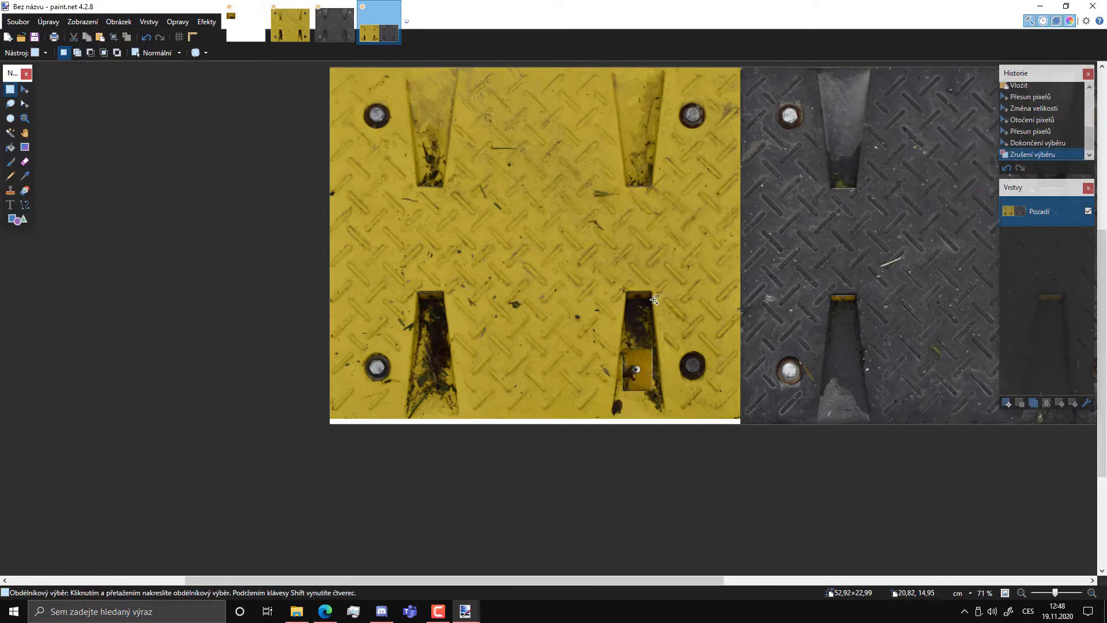
Save the combined texture as a PNG in the Desktop's retarder folder.
key(ctrl+s)
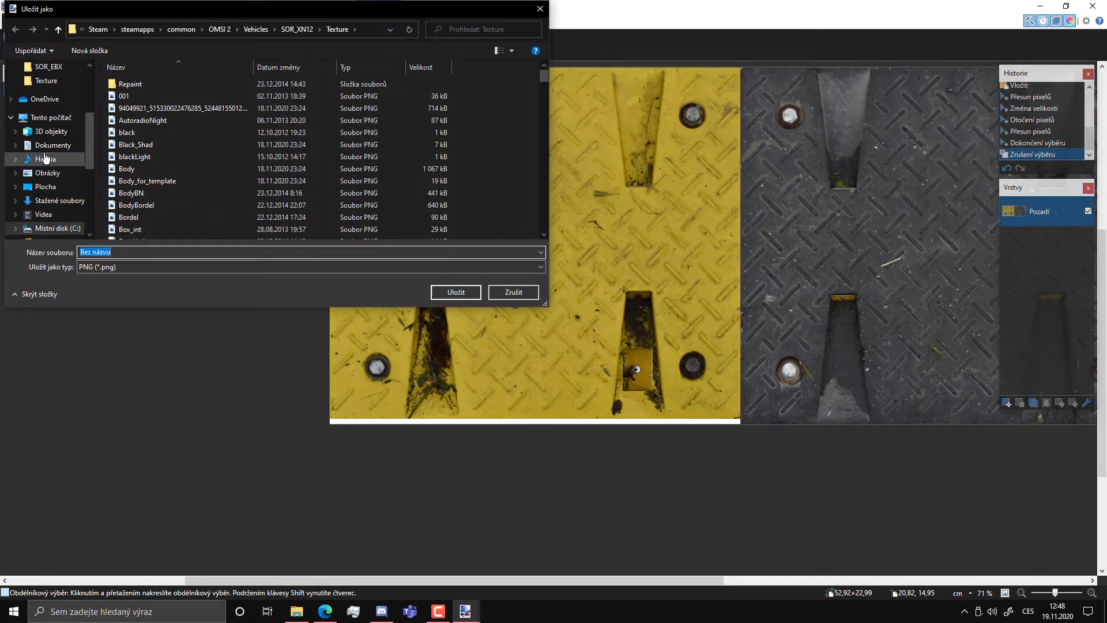
click(45, 186)
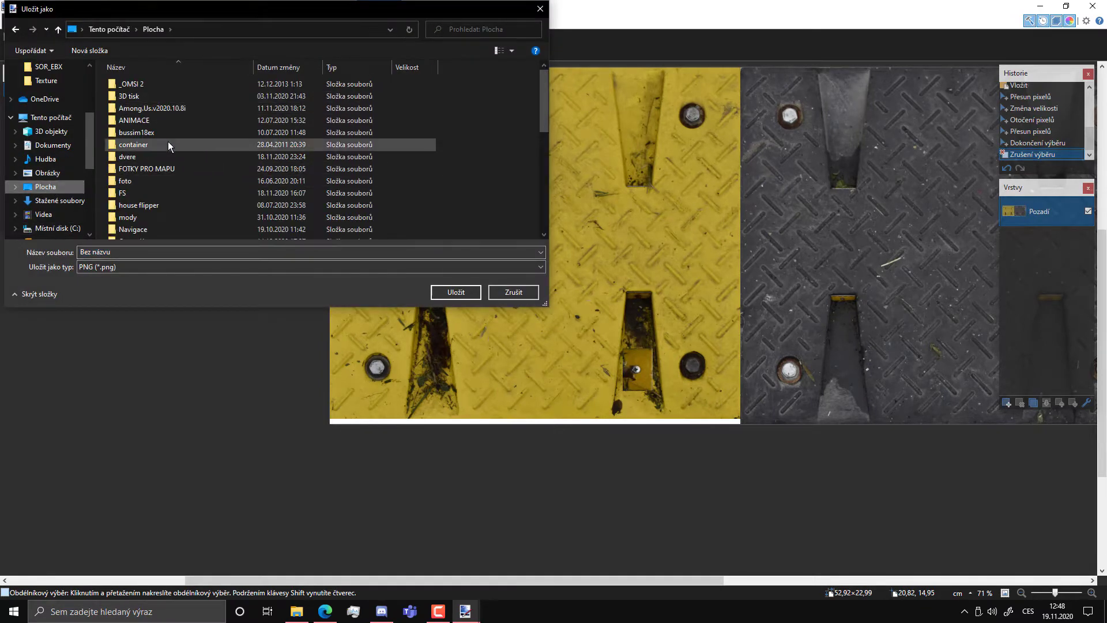
scroll(168, 143, down, 5)
double_click(164, 120)
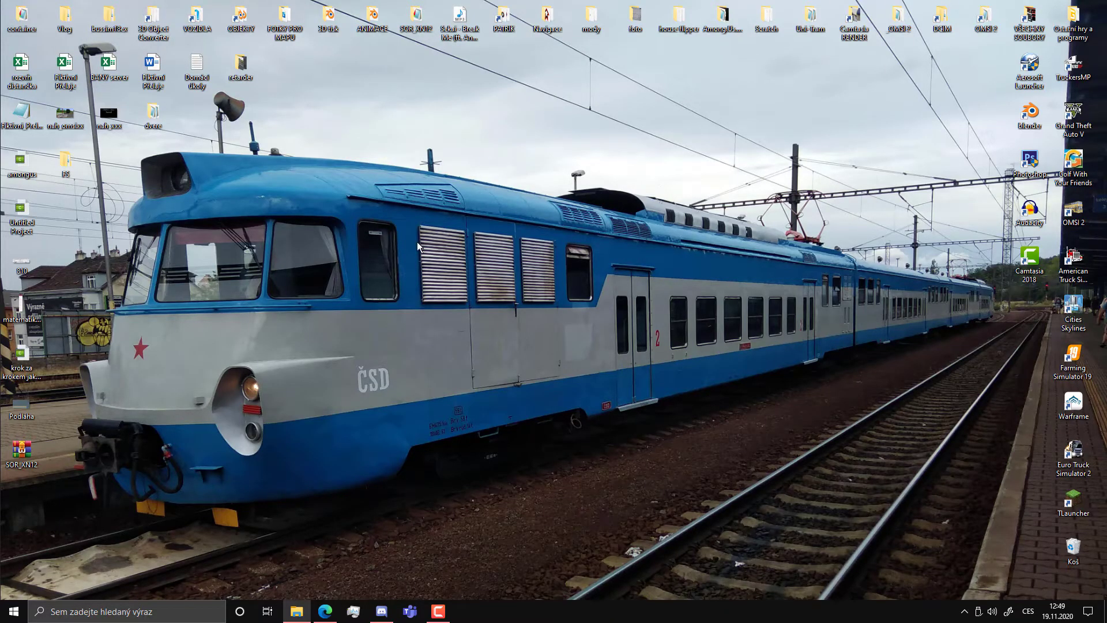
Start Blender 2.79 from its desktop icon.
click(1023, 116)
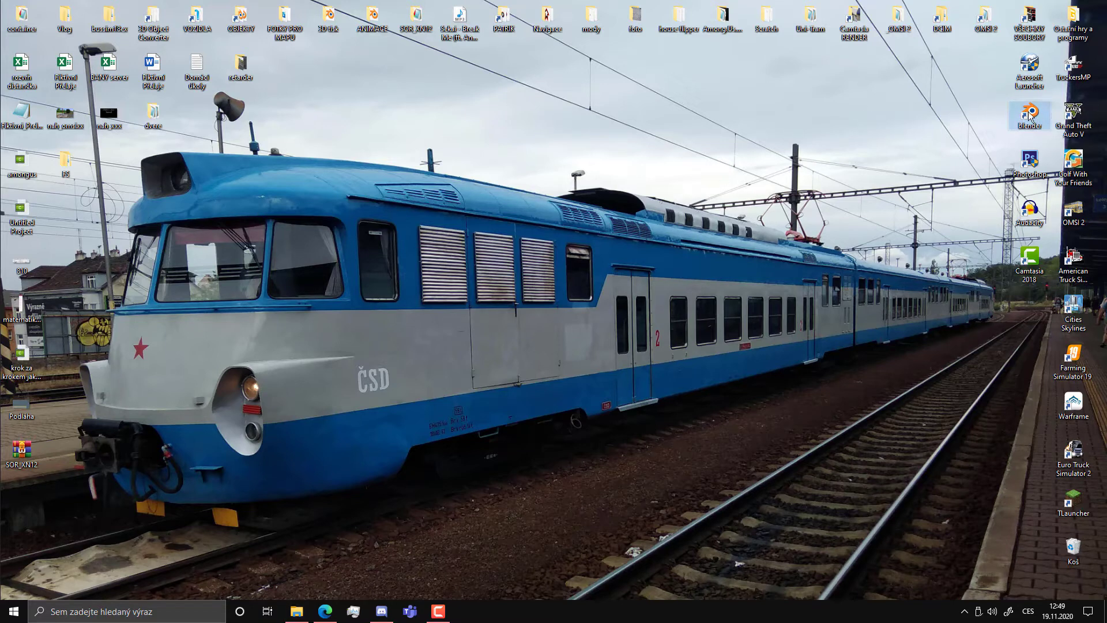
double_click(1029, 114)
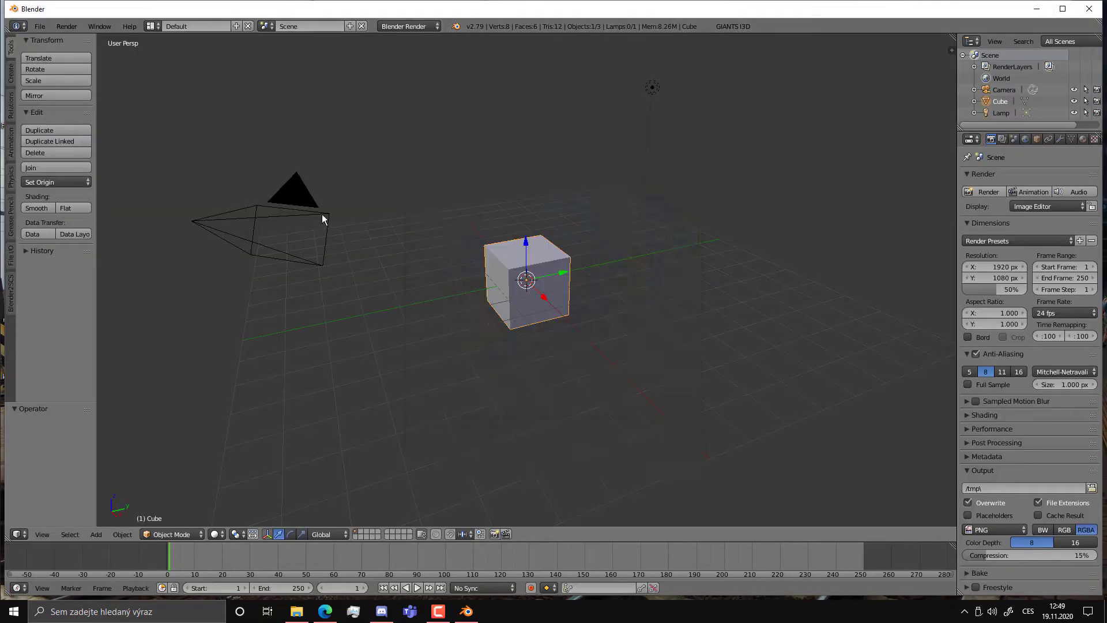
Delete the default camera and lamp from the scene.
right_click(314, 200)
shift+right_click(651, 88)
key(x)
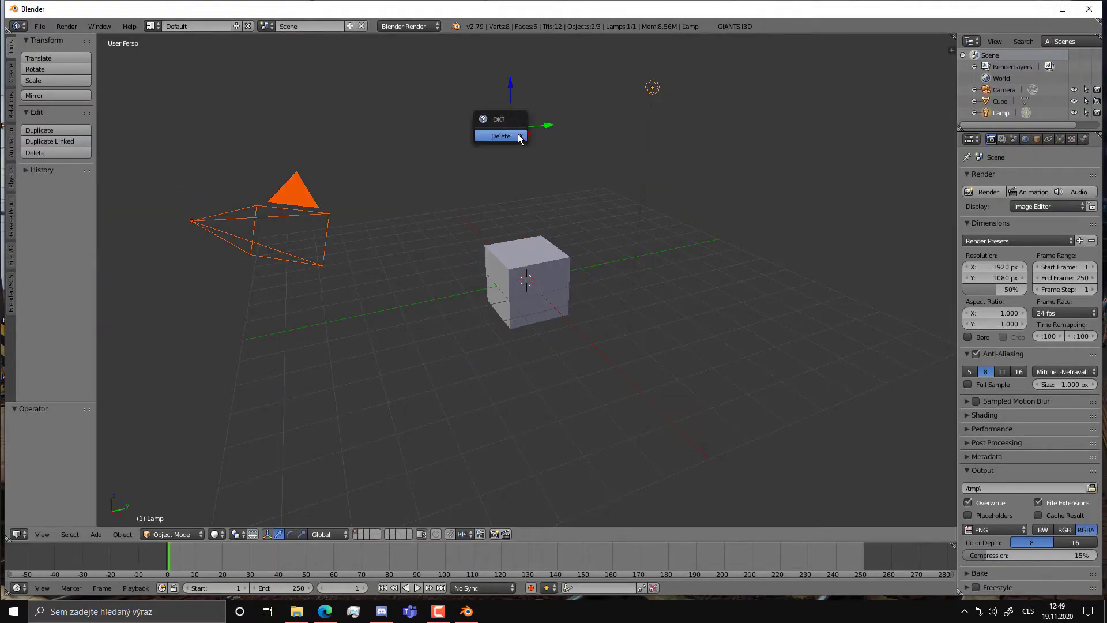
click(508, 137)
scroll(528, 214, up, 3)
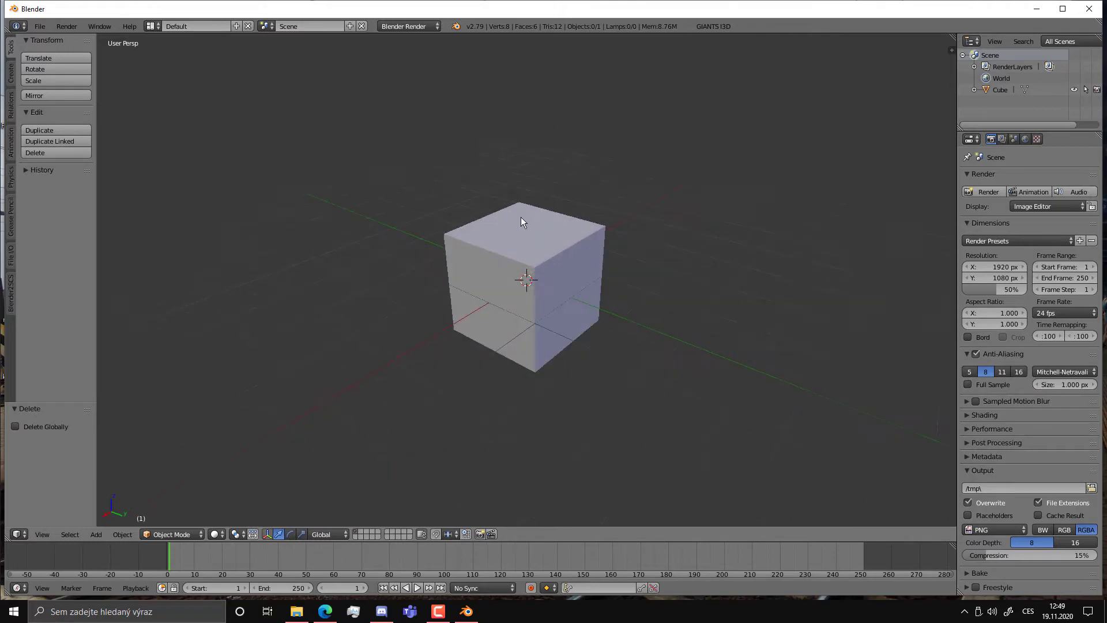
Put the cube into Edit Mode and turn on Edge Info > Length in the N panel.
right_click(521, 245)
key(Tab)
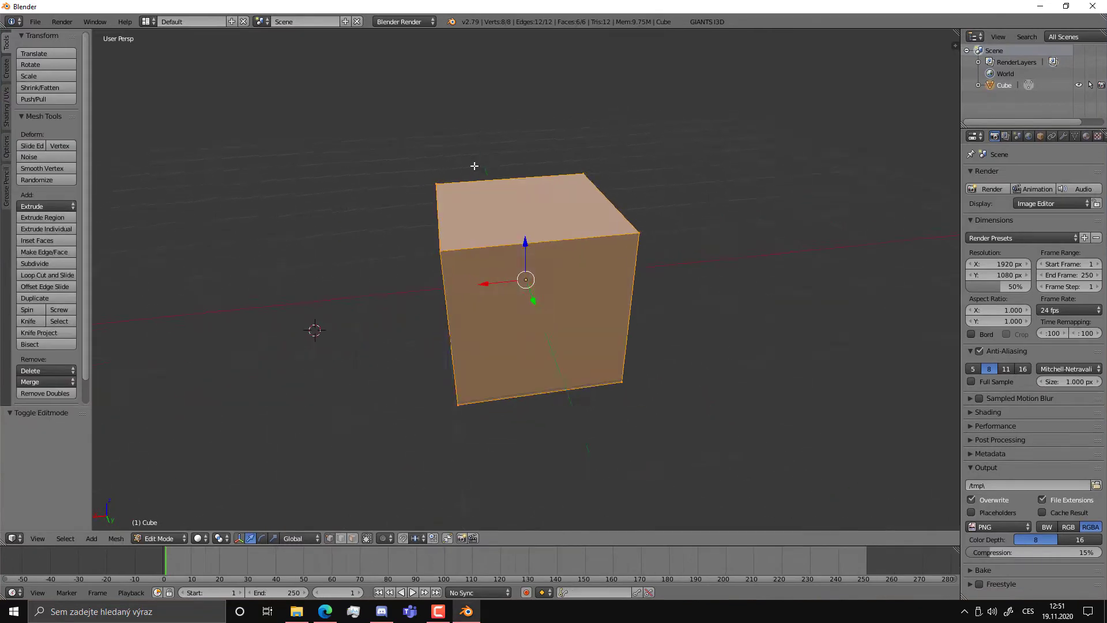
mouse_move(474, 165)
middle_down()
mouse_move(482, 227)
mouse_move(485, 195)
middle_up()
scroll(482, 227, up, 3)
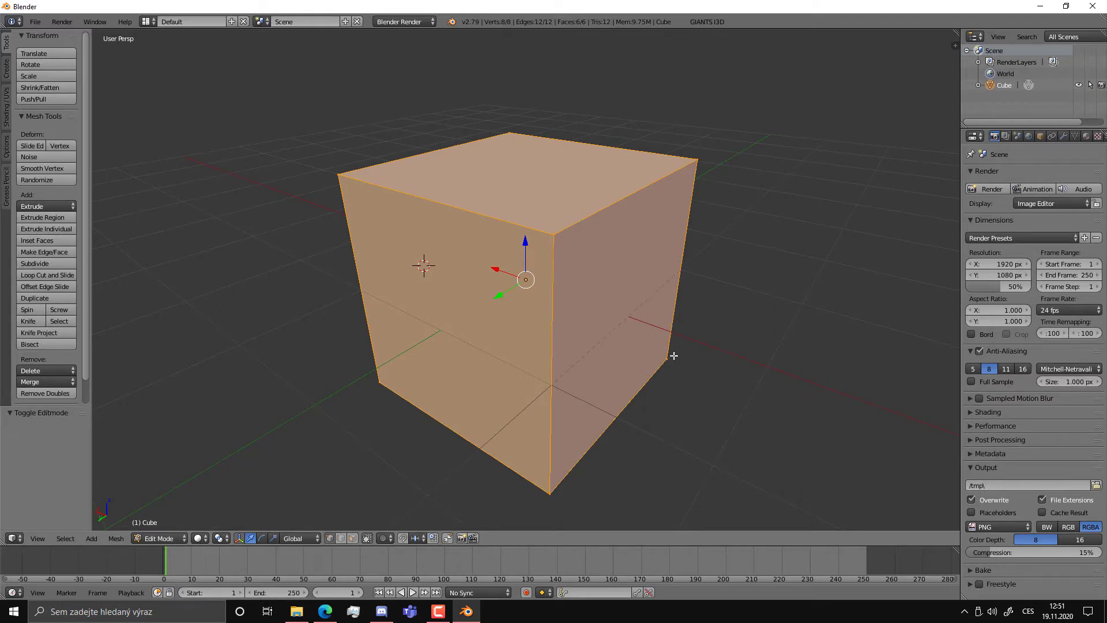
key(n)
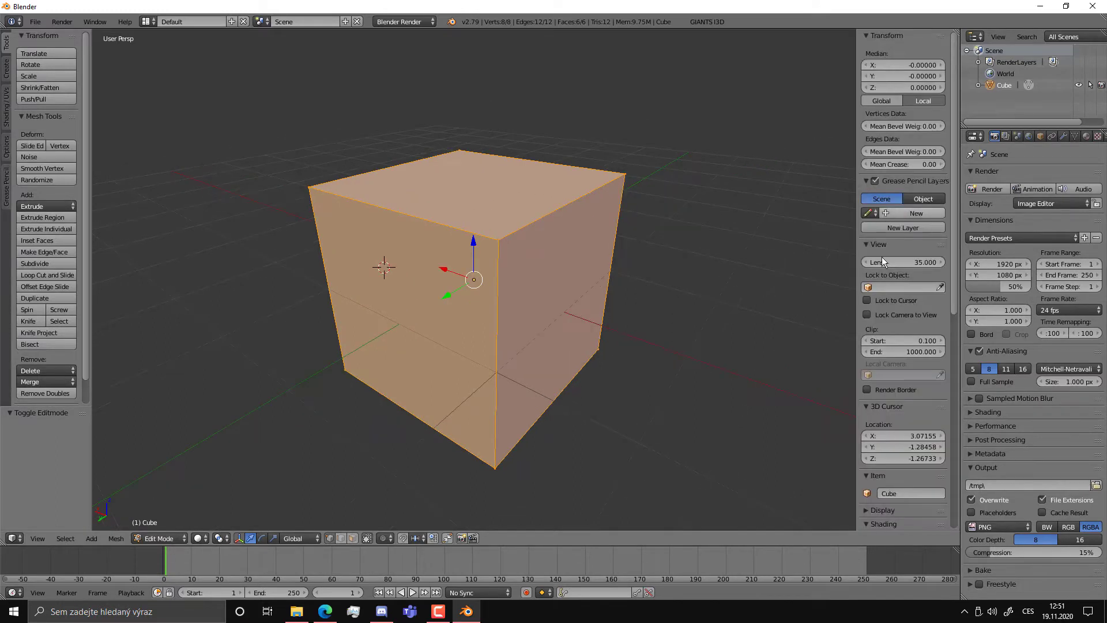
scroll(881, 289, down, 3)
scroll(885, 347, down, 2)
scroll(903, 284, down, 3)
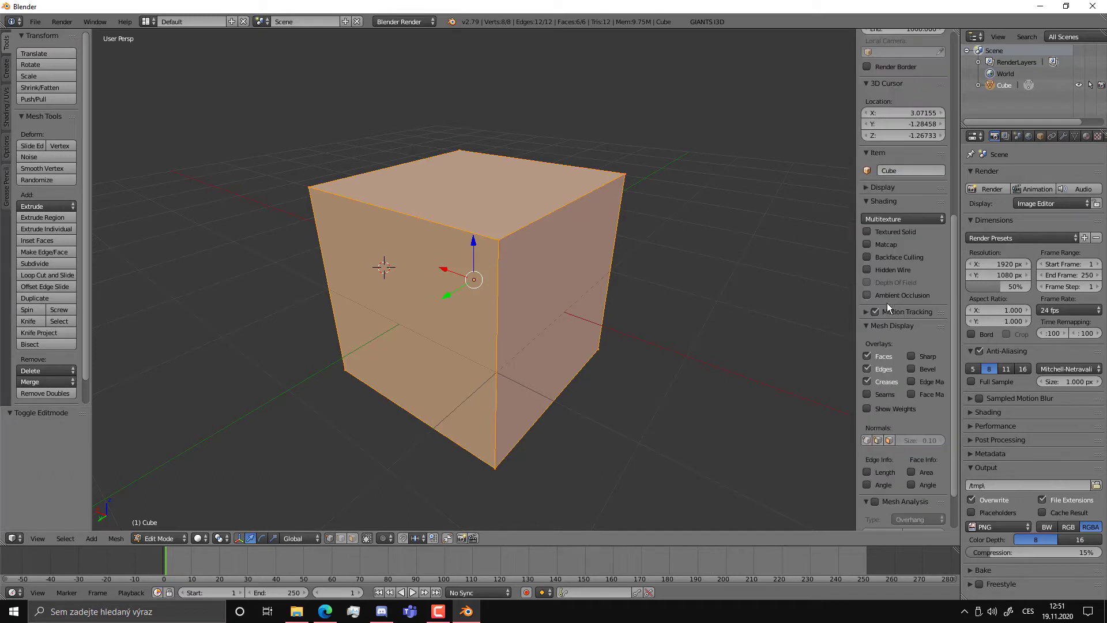
scroll(887, 303, down, 3)
click(883, 449)
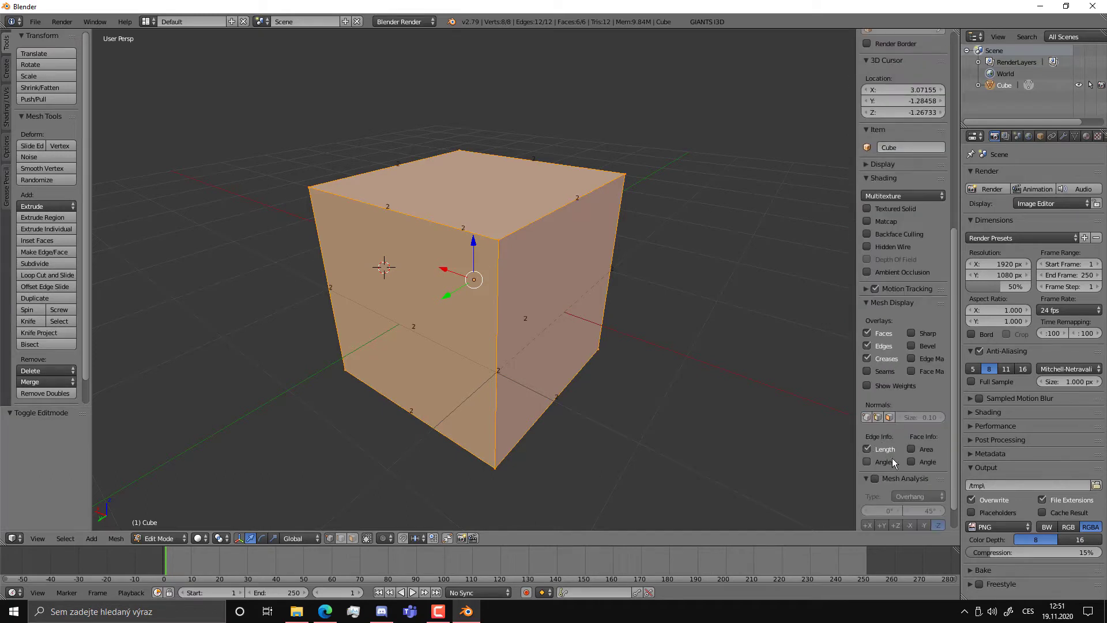
key(n)
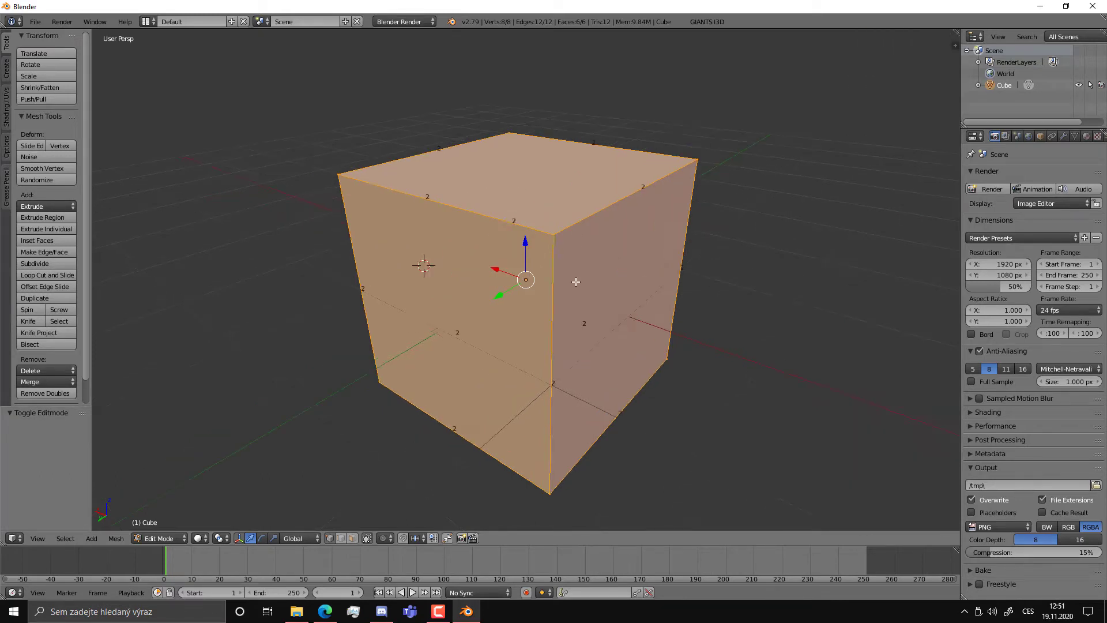
mouse_move(577, 280)
middle_down()
mouse_move(664, 287)
mouse_move(807, 255)
middle_up()
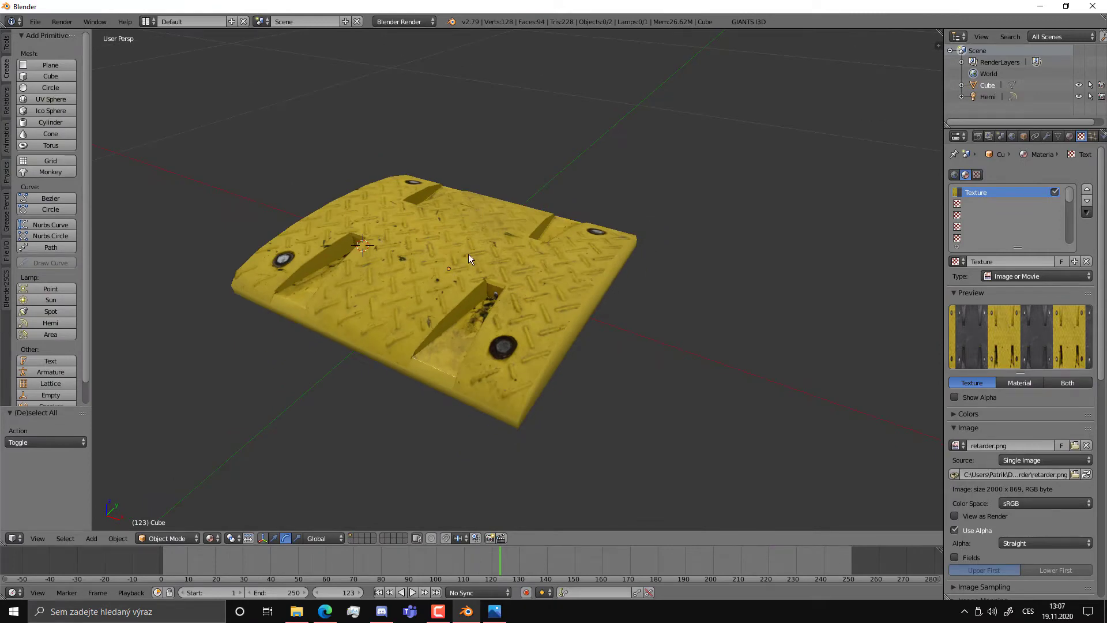
Enable the DirectX (.x) exporter among the Import-Export add-ons in User Preferences.
right_click(459, 264)
middle_drag(393, 264, 407, 216)
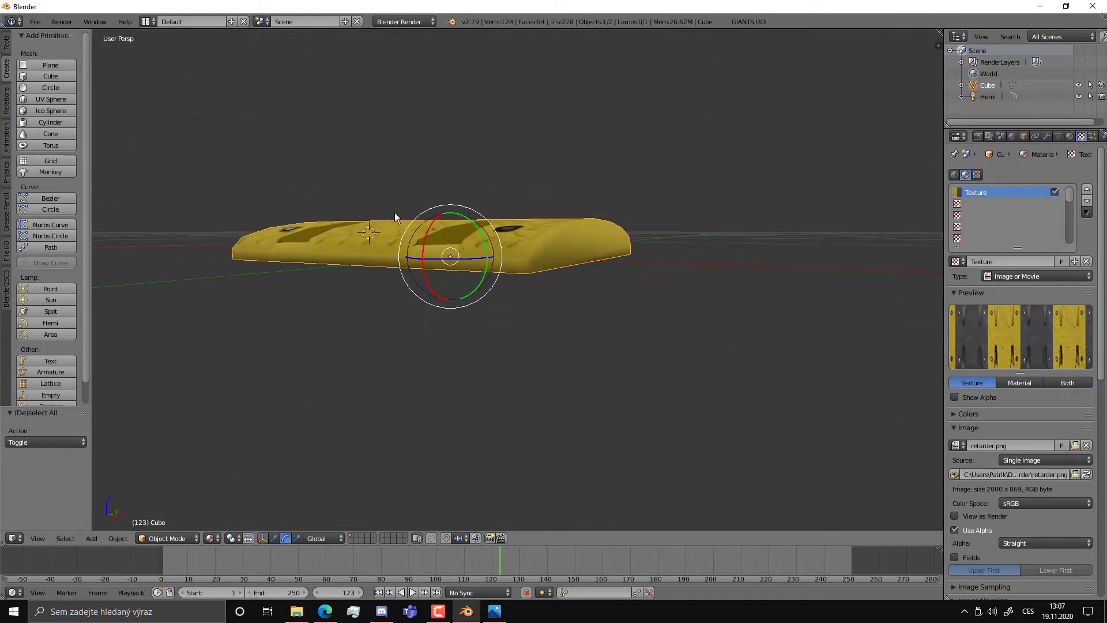
click(39, 21)
mouse_move(53, 251)
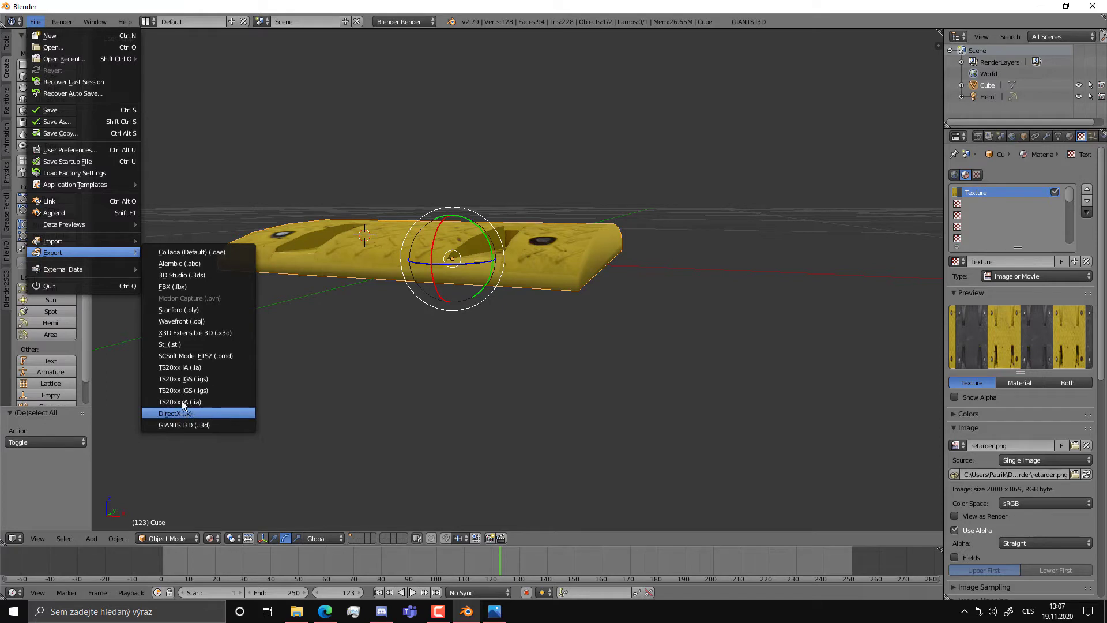
click(52, 150)
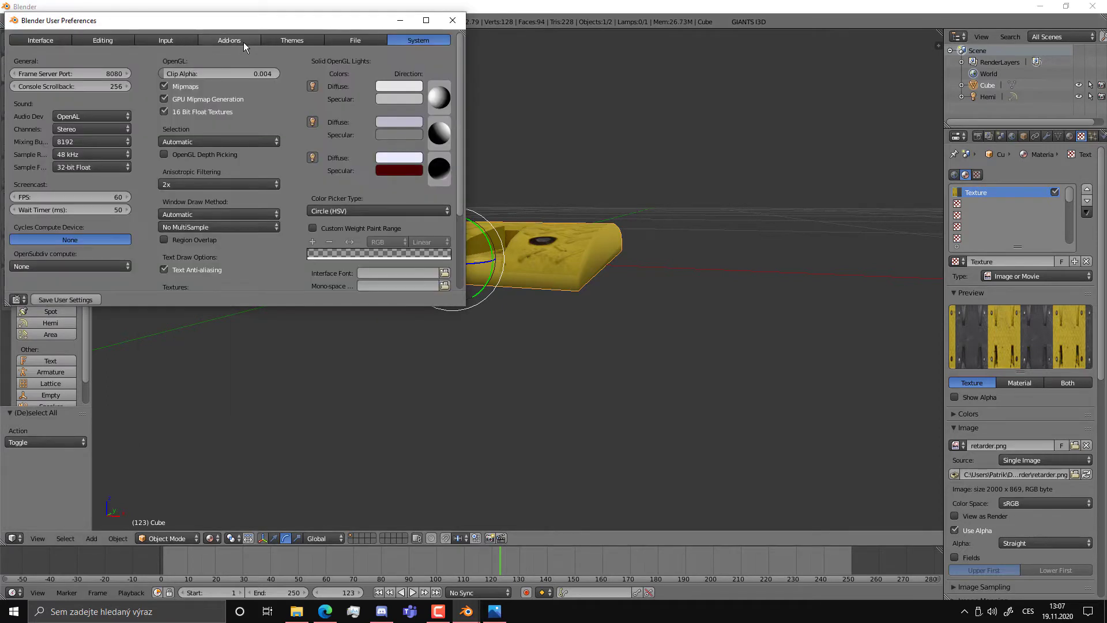
click(233, 41)
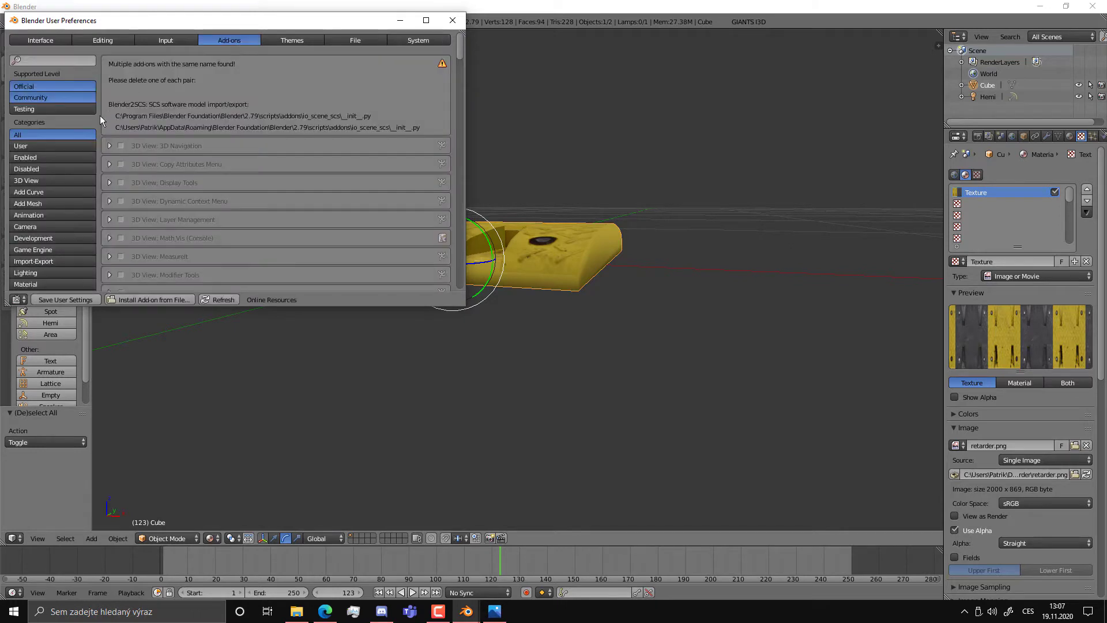
click(36, 262)
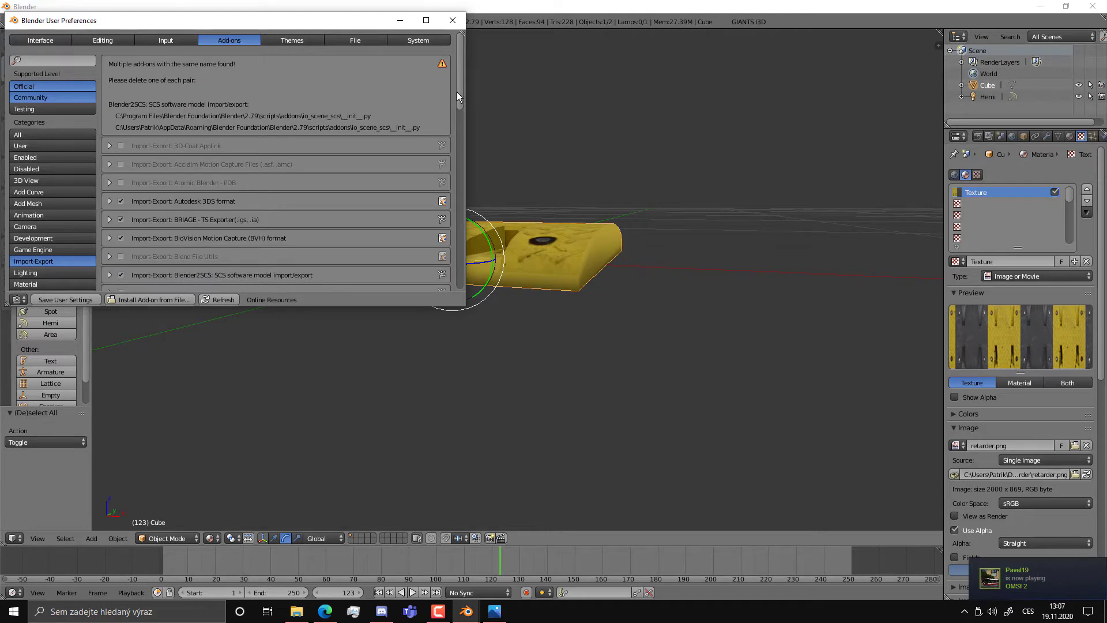
scroll(459, 98, down, 2)
scroll(462, 108, down, 1)
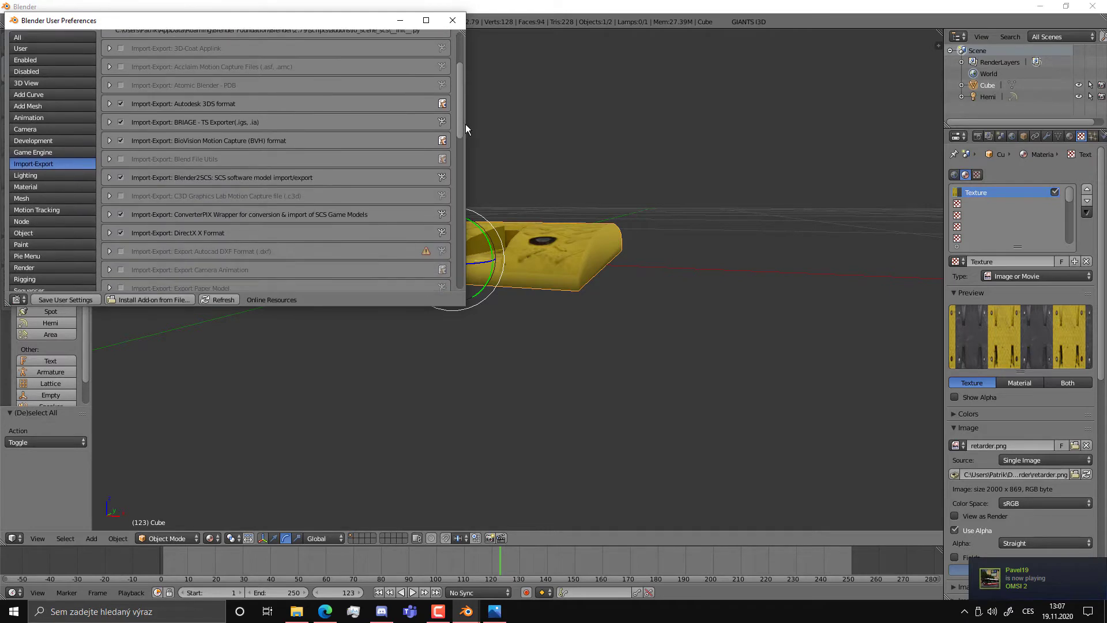
drag(462, 109, 470, 137)
scroll(181, 275, up, 3)
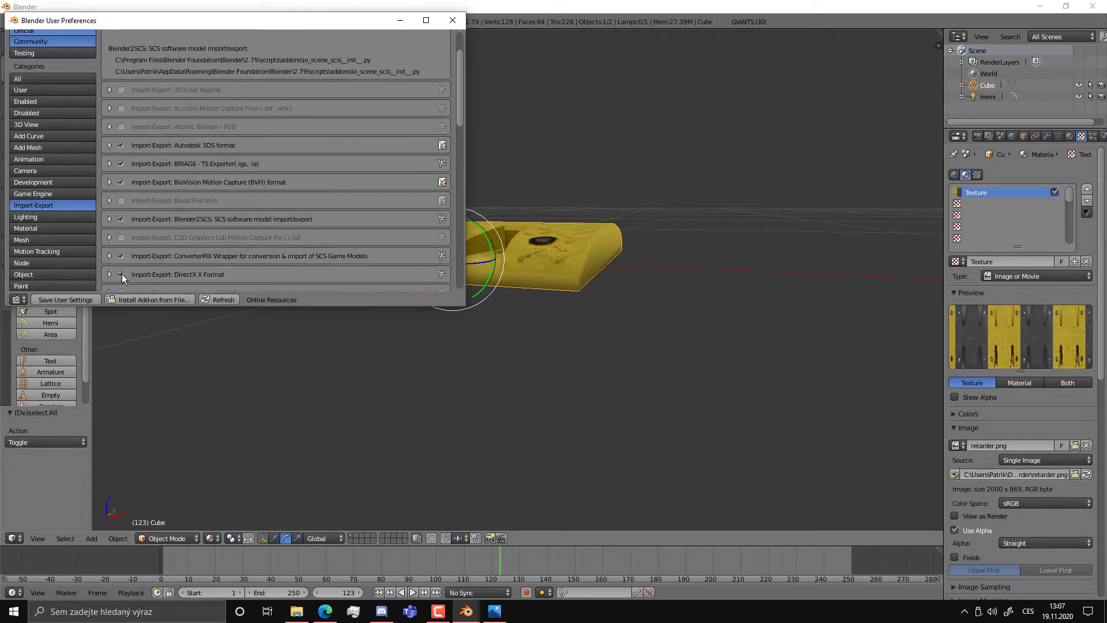
click(453, 20)
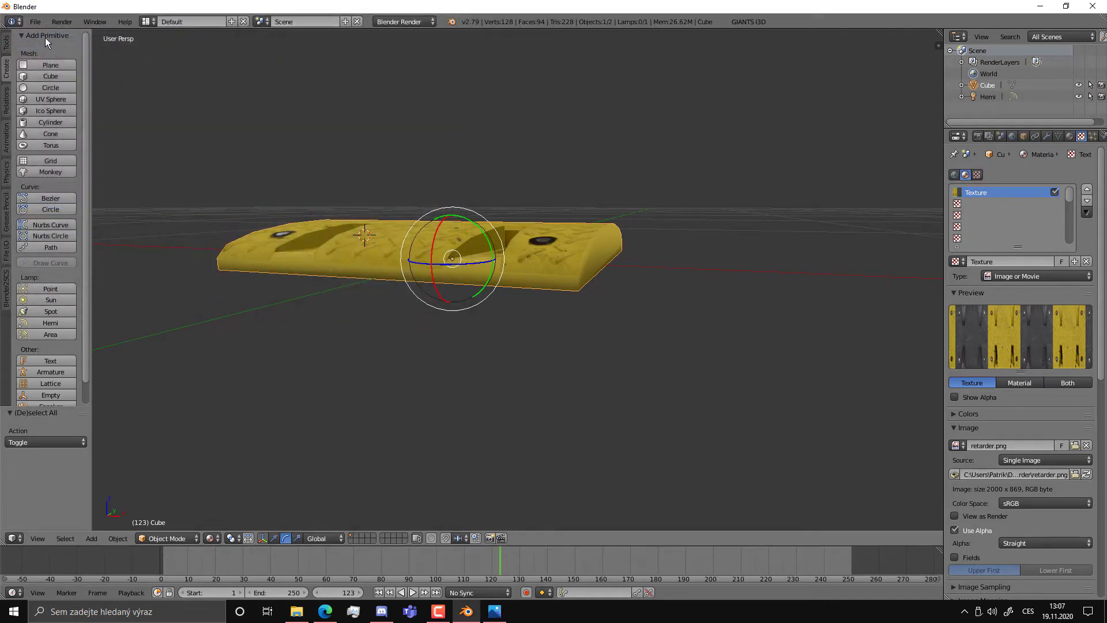
Export the speed bump as a DirectX (.x) file into the retarder folder.
click(35, 22)
mouse_move(53, 251)
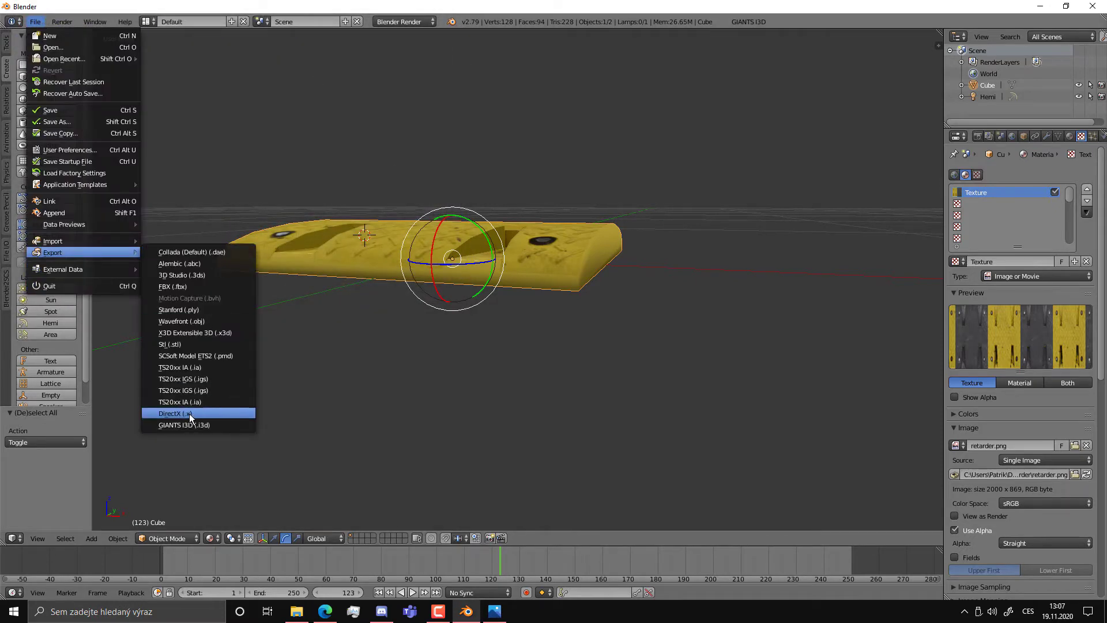
click(189, 414)
click(69, 257)
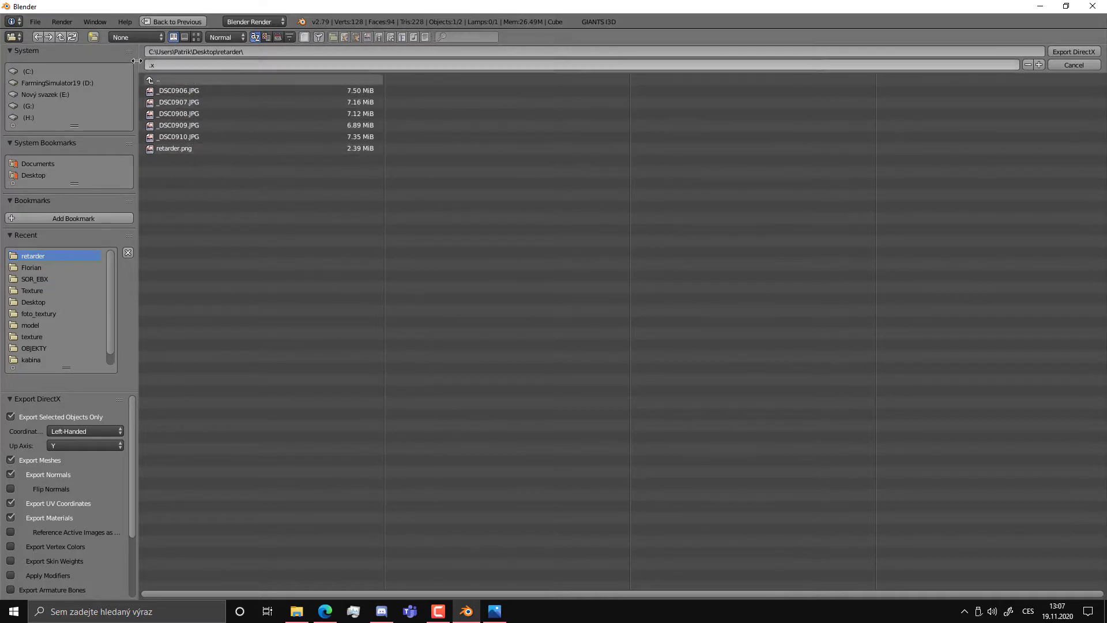
click(179, 22)
Shrink Blender and open the OMSI 2 folder's Sceneryobjects subfolder in Explorer.
key(super+Down)
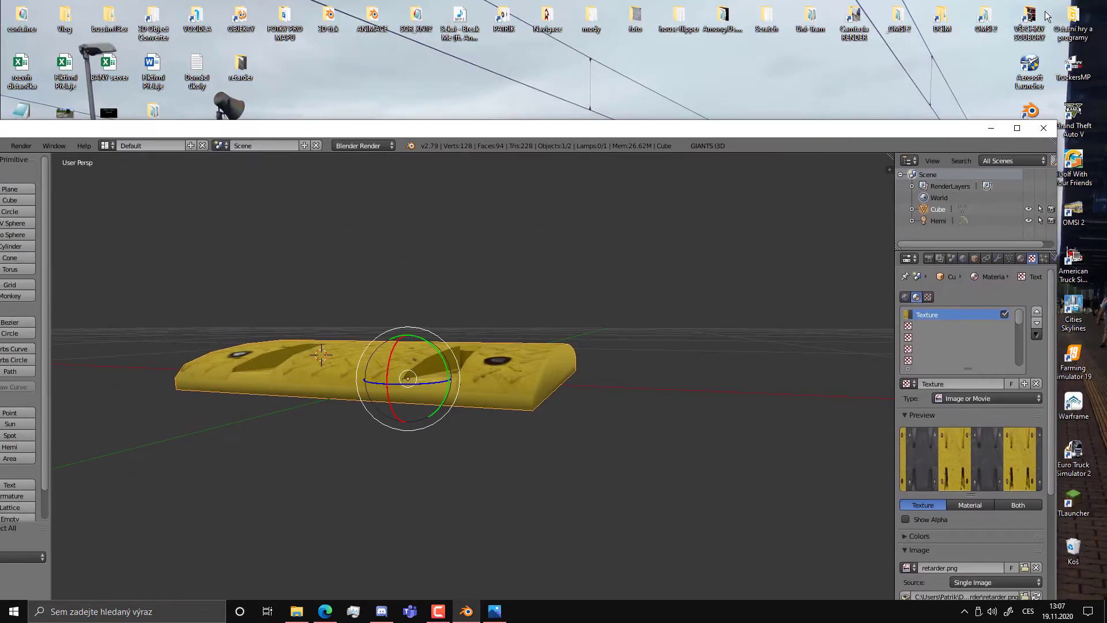
click(982, 18)
double_click(983, 17)
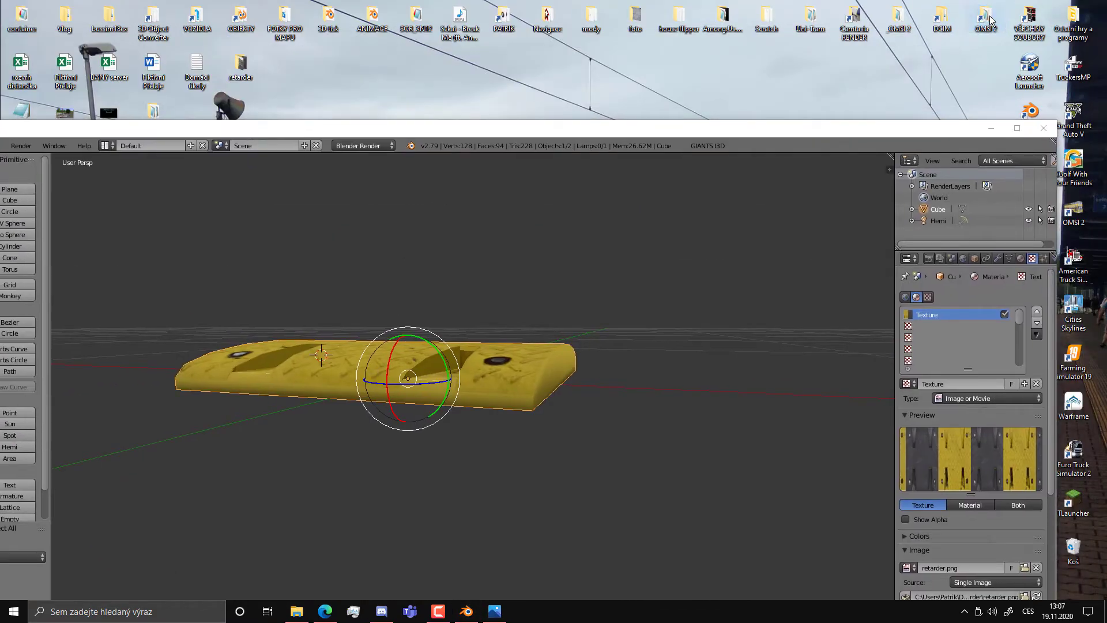
key(Down)
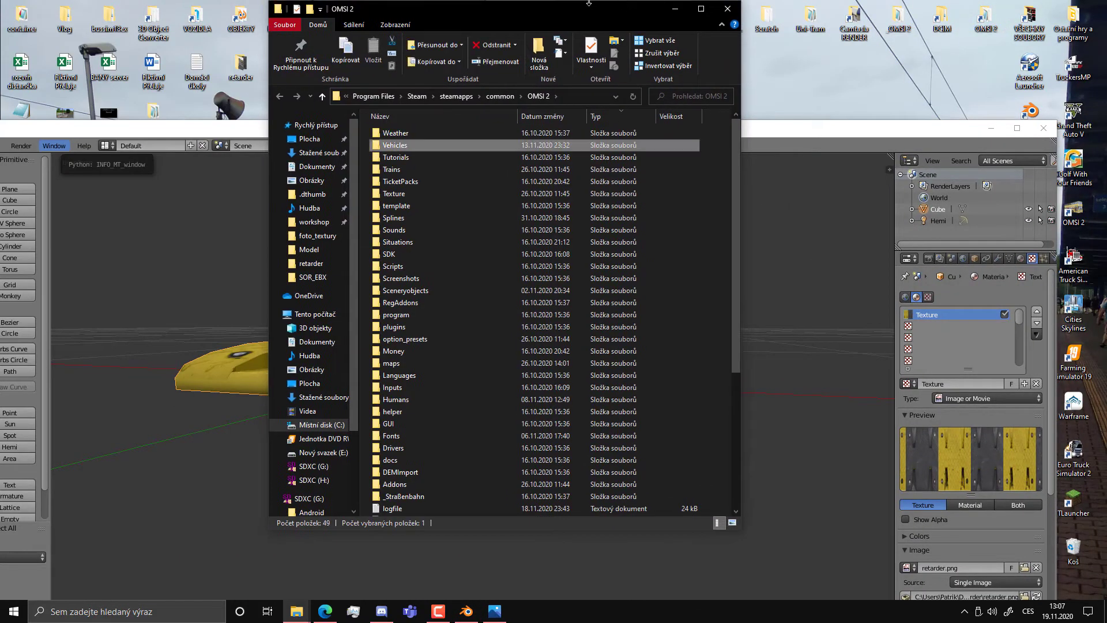
key(Down)
drag(622, 7, 667, 36)
text(sc)
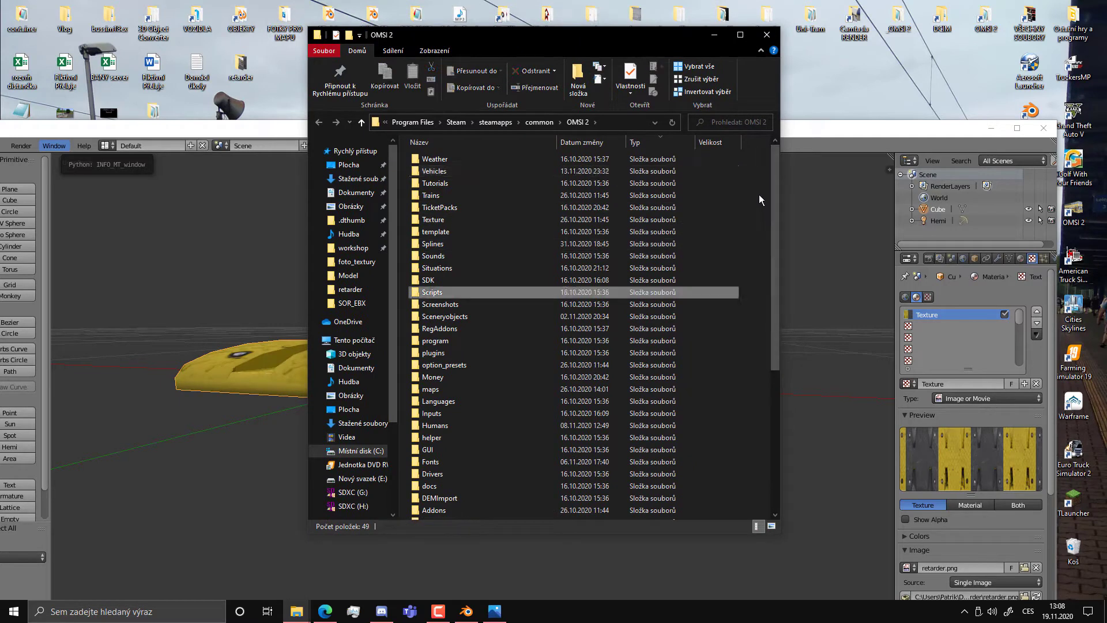
text(e)
key(Return)
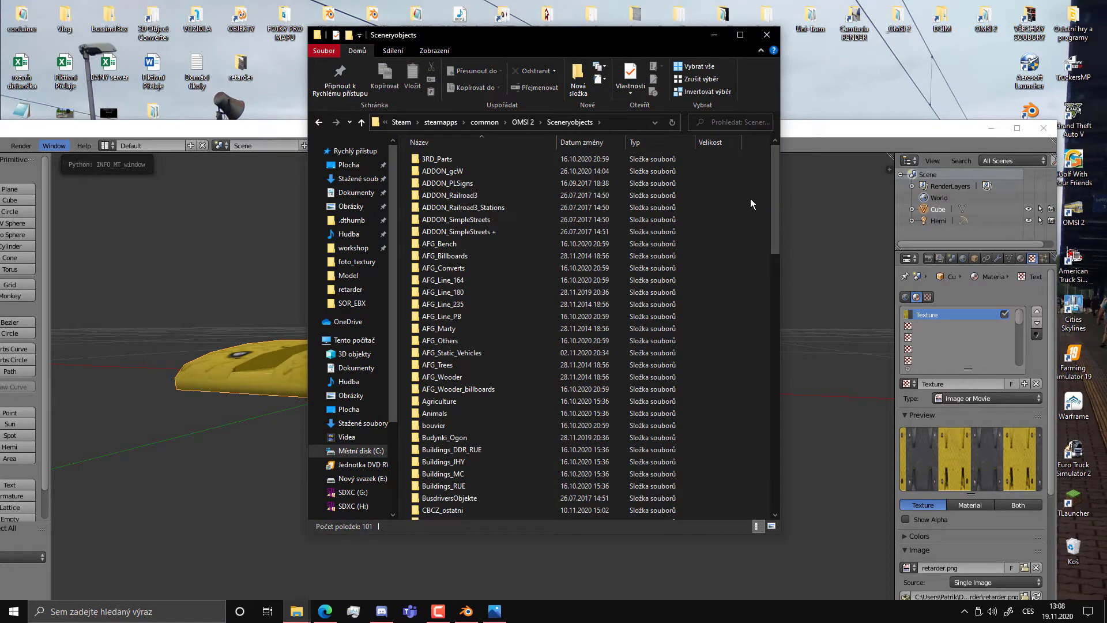
Scroll down to the CBCZ_ostatni folder and open it.
right_click(742, 195)
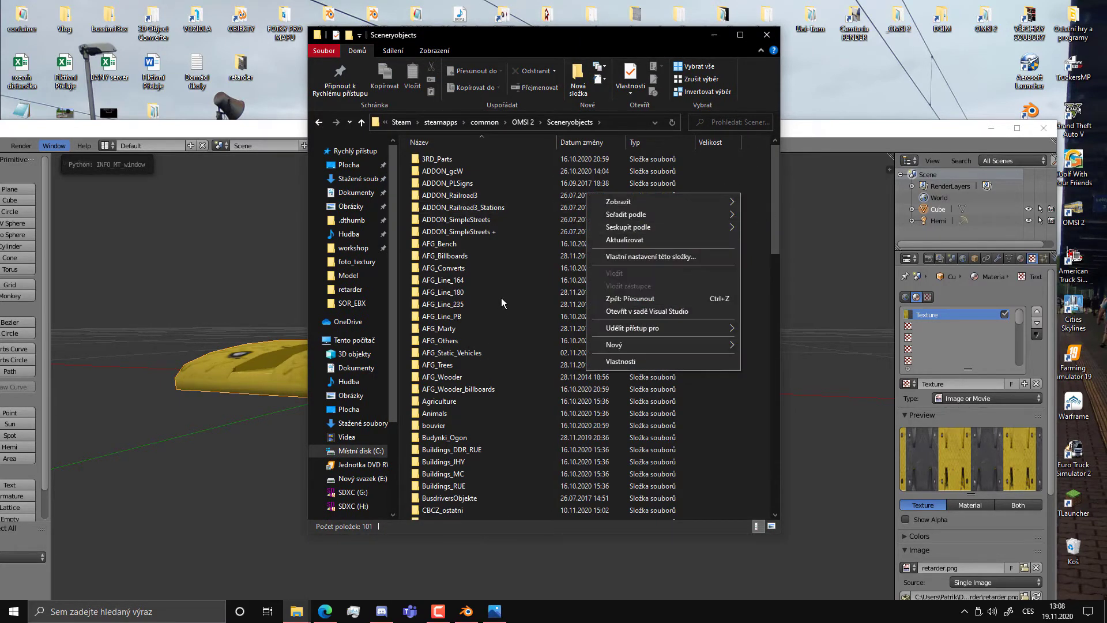
click(486, 286)
scroll(486, 290, down, 4)
scroll(475, 297, down, 2)
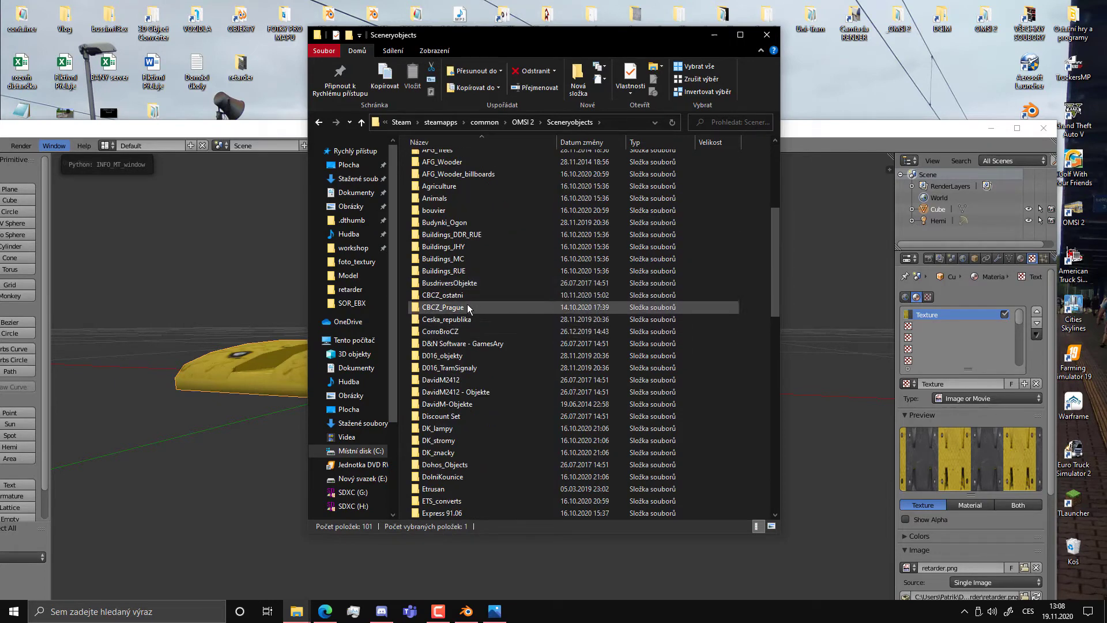
click(449, 299)
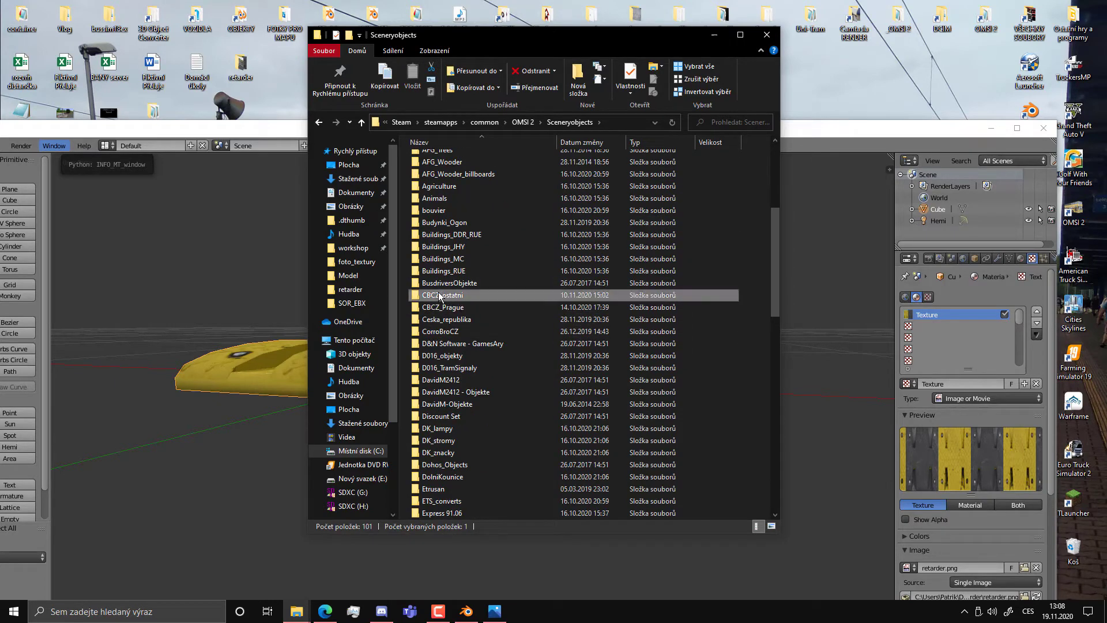
double_click(449, 296)
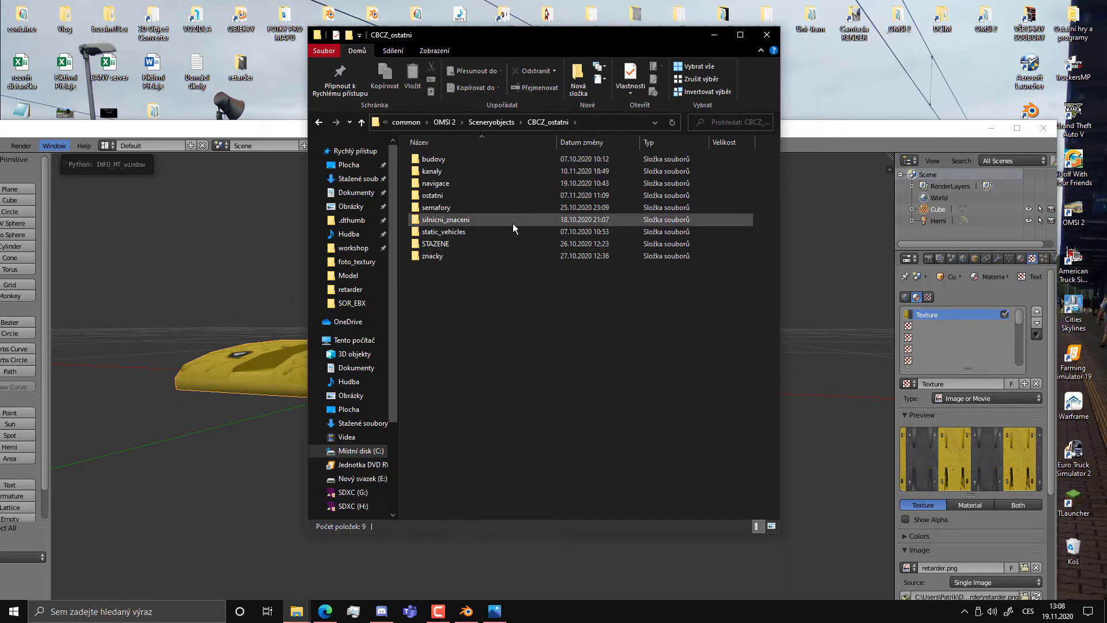
Open ostatni\model, select its full path in the address bar, and minimize Explorer.
click(491, 244)
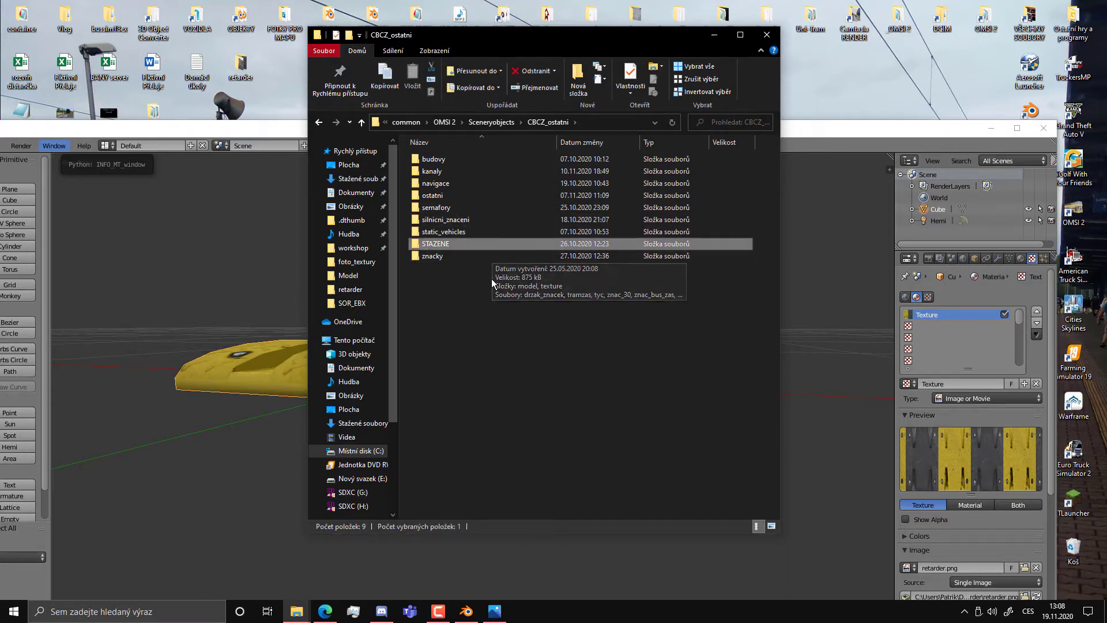
ctrl+click(462, 239)
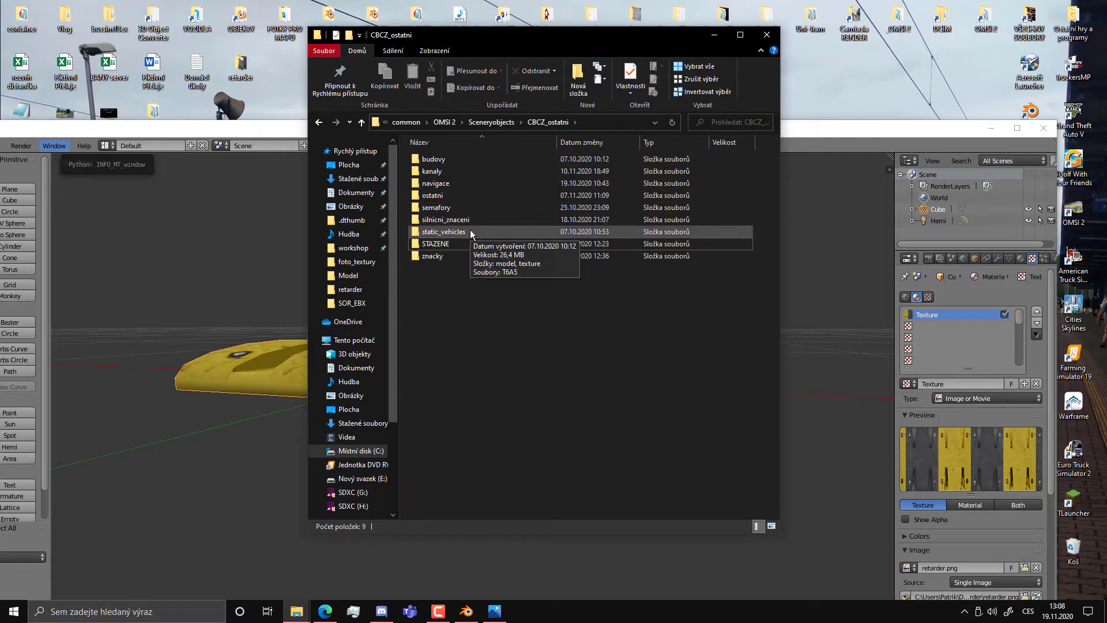
double_click(450, 196)
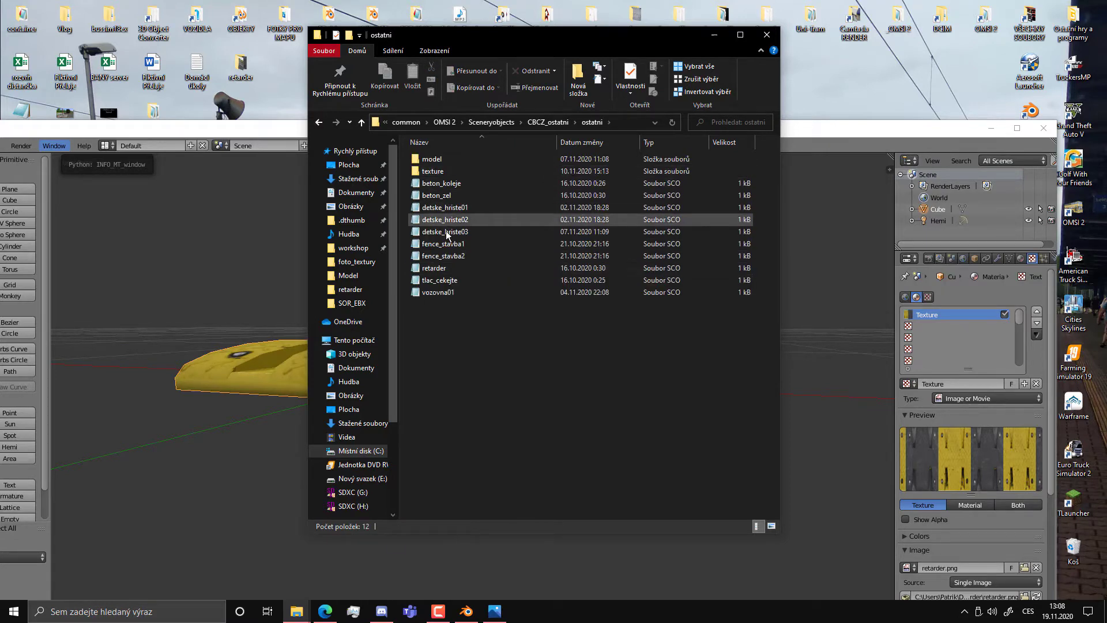
double_click(452, 161)
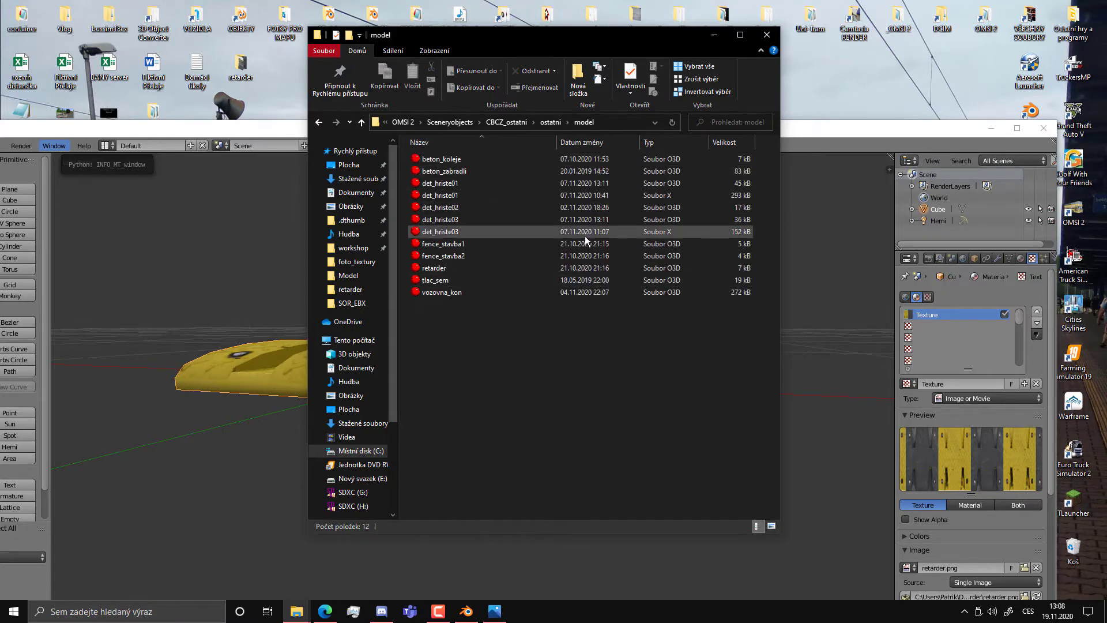
click(621, 124)
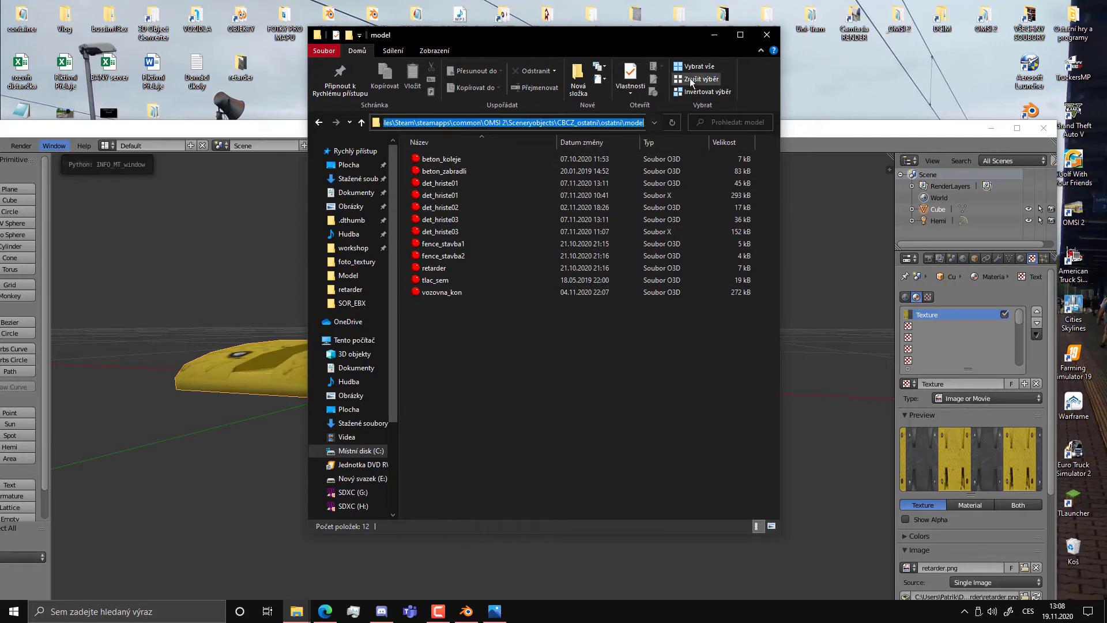
click(710, 36)
Export the speed bump as DirectX file retarder_zluty into the OMSI ostatni\model folder.
double_click(642, 129)
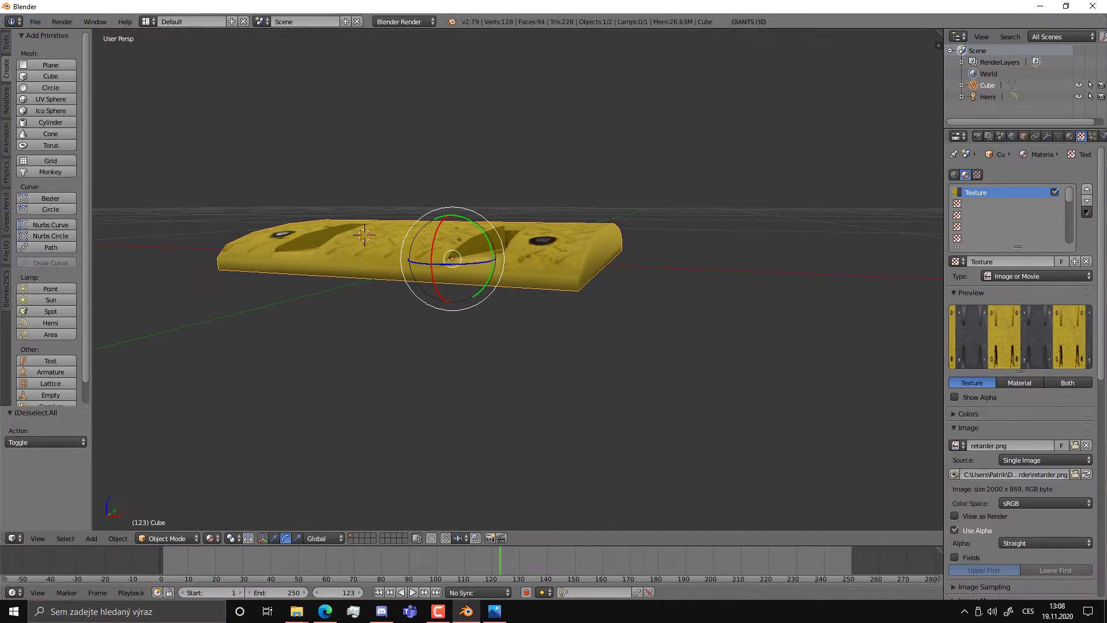
click(31, 22)
mouse_move(82, 241)
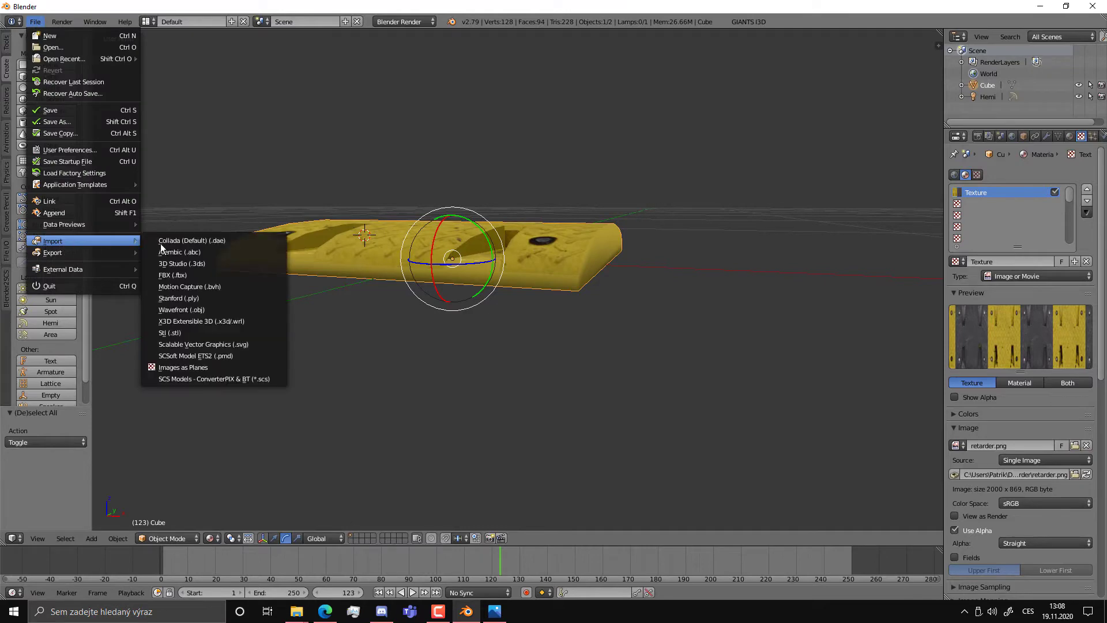
click(176, 414)
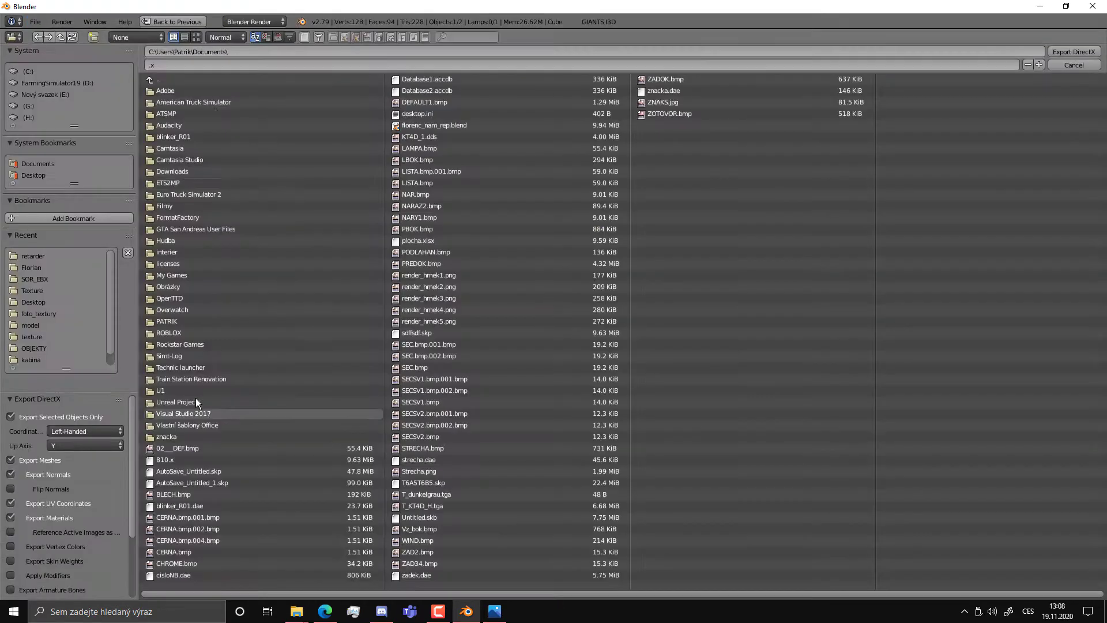
click(203, 51)
key(Return)
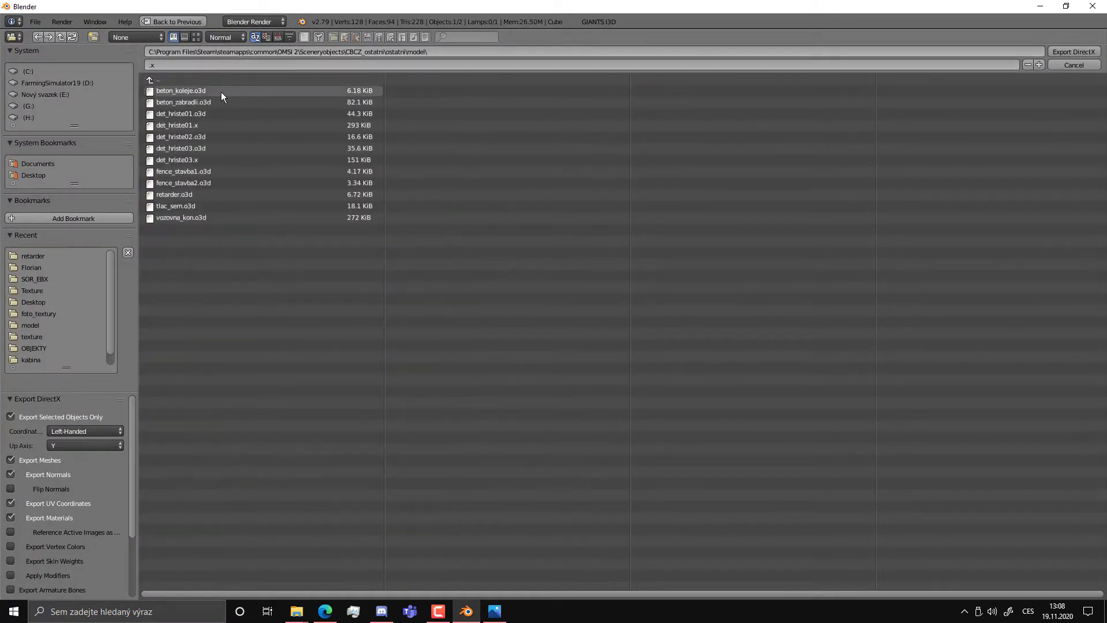
click(188, 66)
text(retarder_zluty)
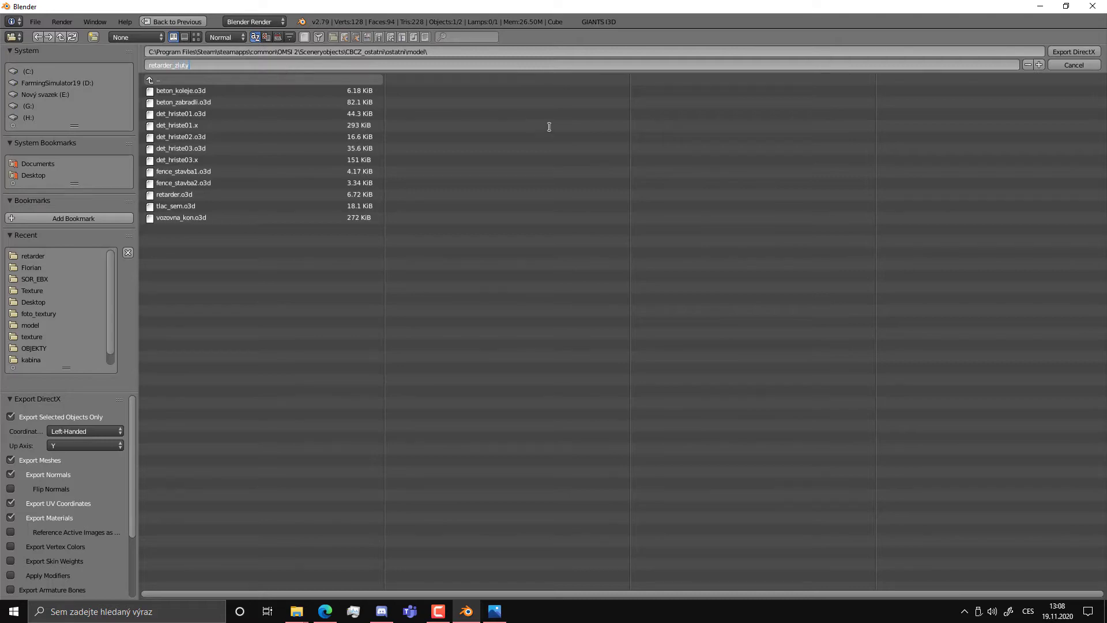
key(Return)
mouse_move(496, 293)
middle_down()
mouse_move(477, 330)
mouse_move(479, 311)
middle_up()
scroll(479, 312, down, 3)
Split the view and show the mesh's UV layout over retarder.png.
key(a)
key(a)
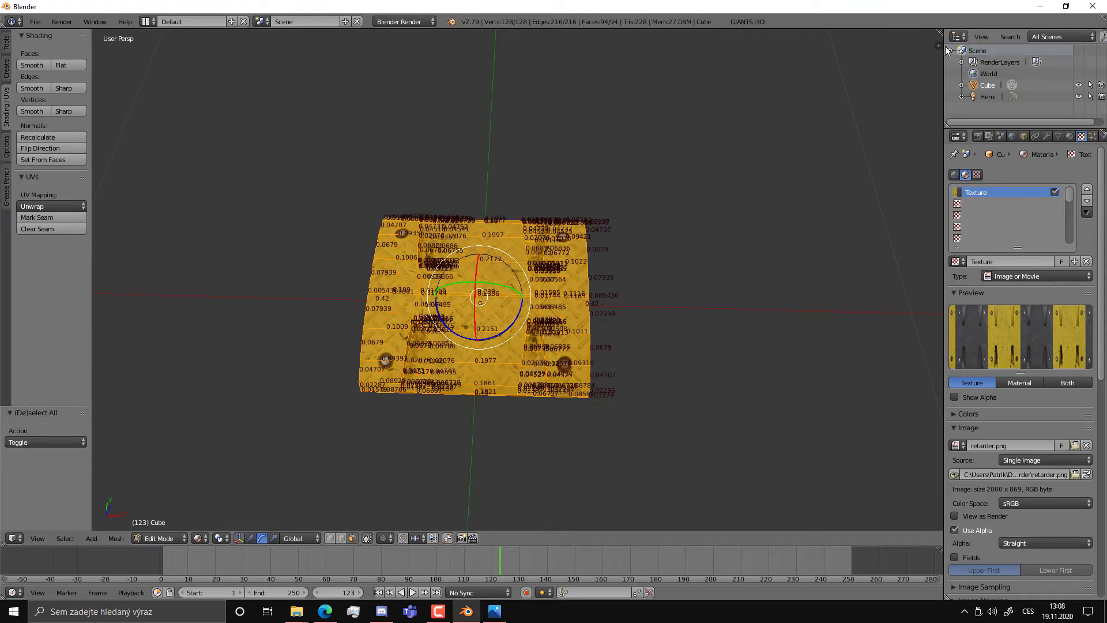
drag(947, 50, 485, 288)
click(495, 539)
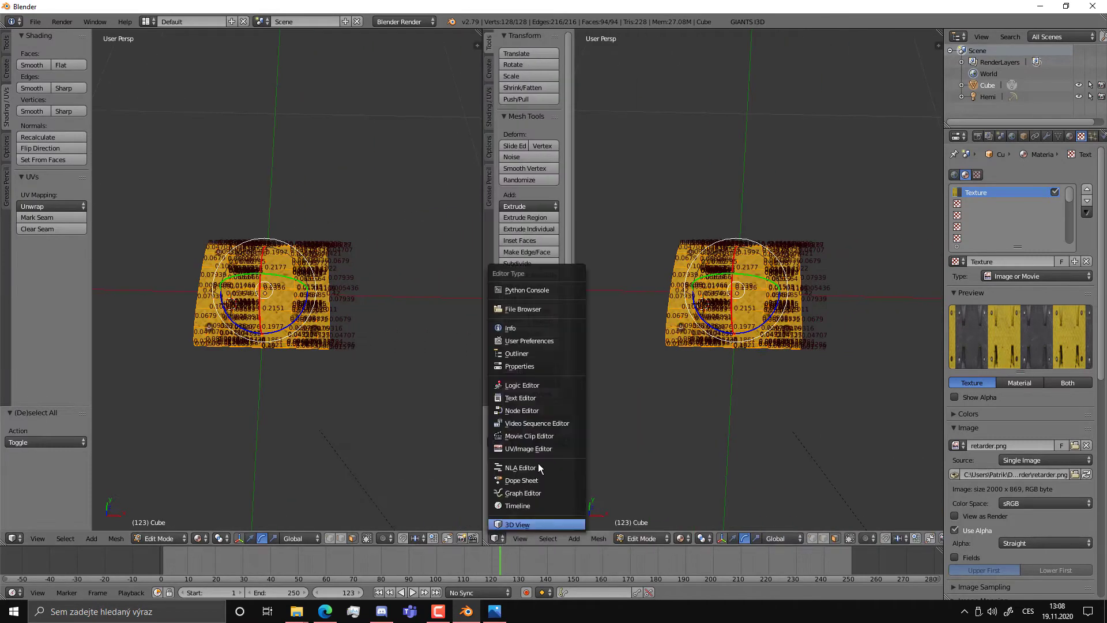
click(540, 449)
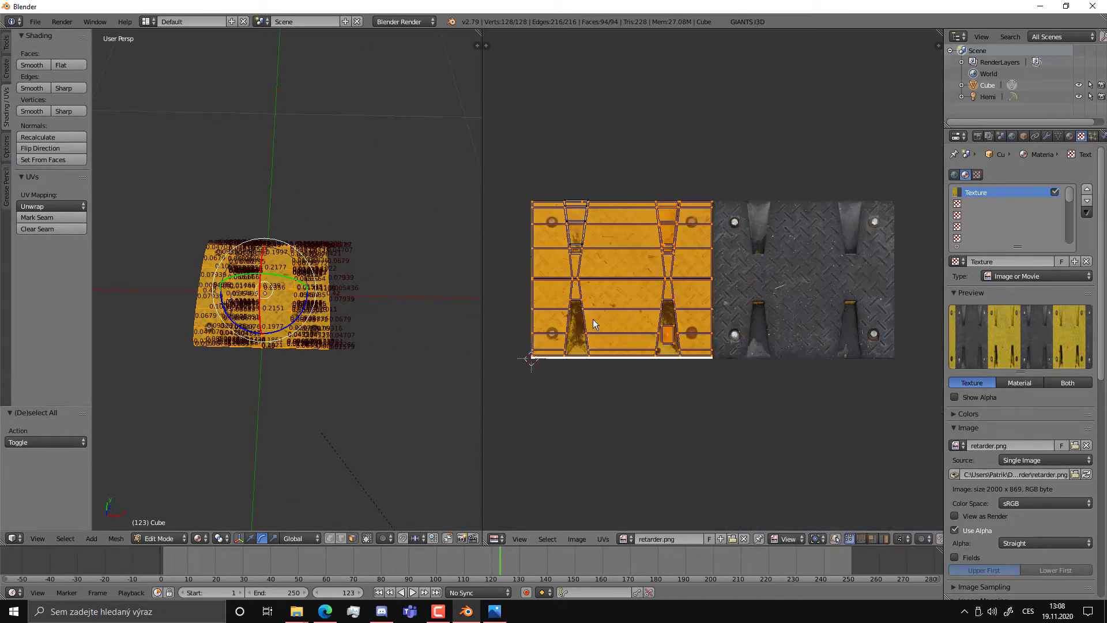
scroll(596, 325, up, 2)
scroll(596, 325, up, 1)
Move all UV islands onto the dark half of retarder.png and check the textured model.
right_click(290, 330)
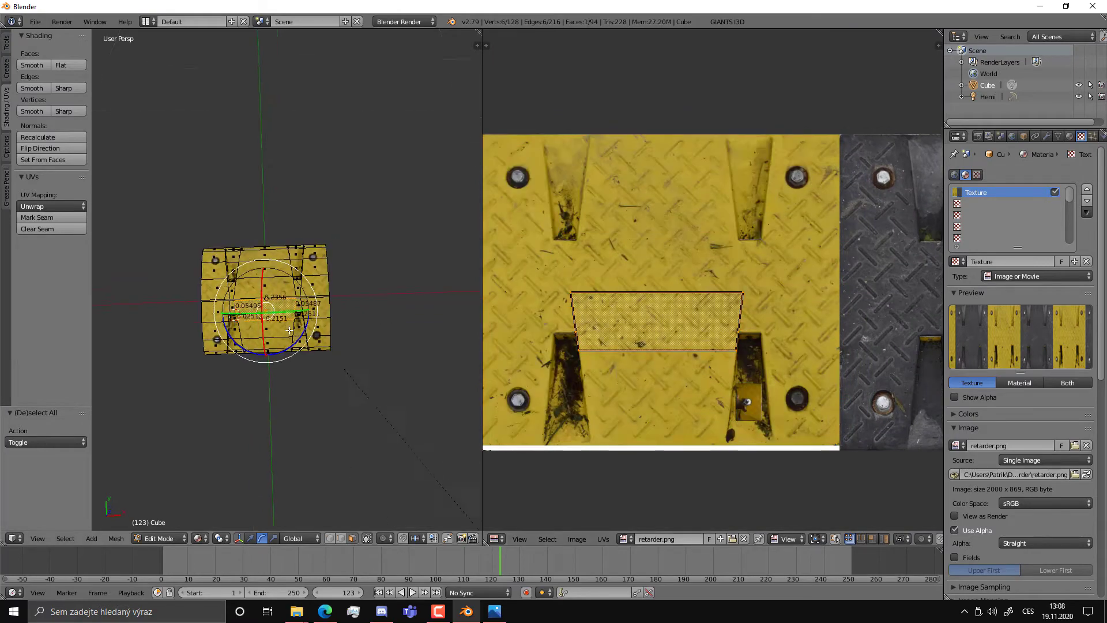
key(a)
key(a)
scroll(289, 330, up, 4)
scroll(647, 323, down, 4)
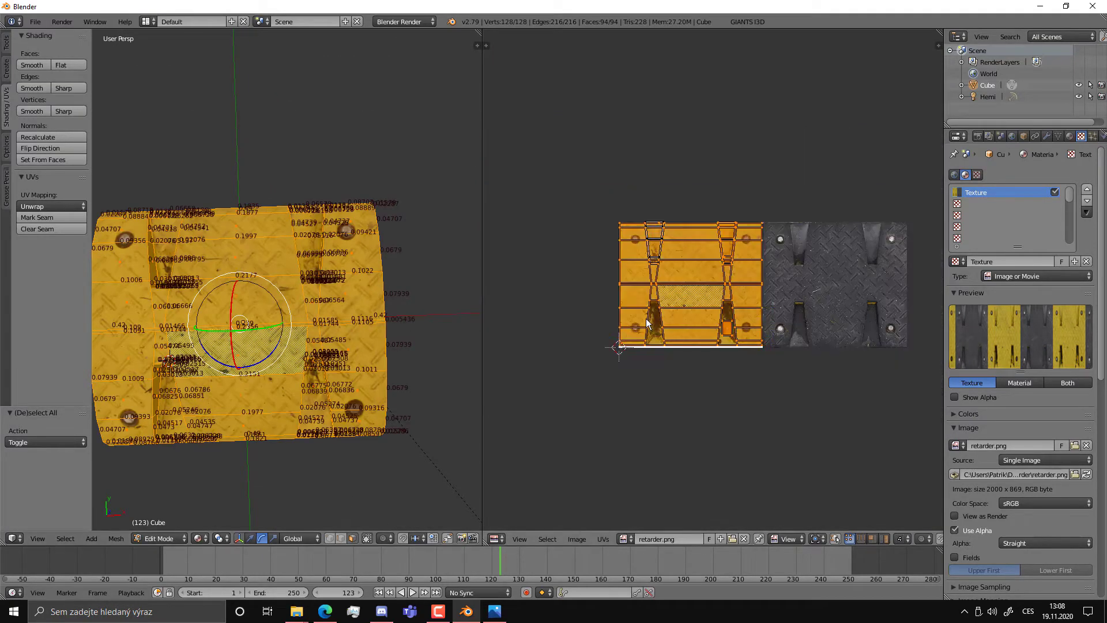
key(g)
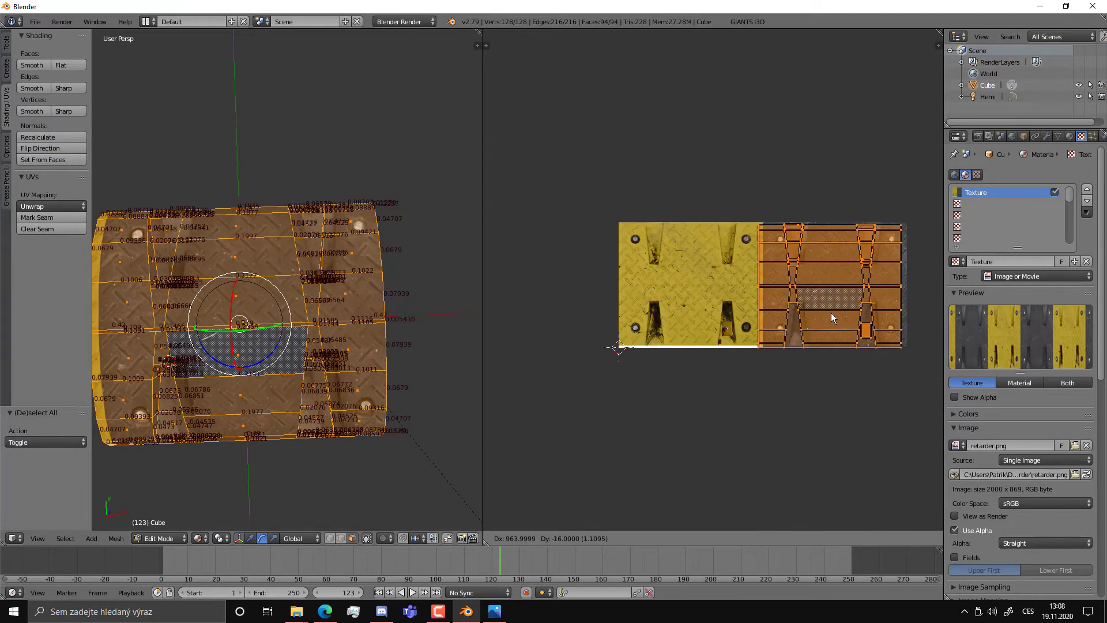
click(838, 312)
key(Tab)
mouse_move(404, 347)
middle_down()
mouse_move(273, 346)
mouse_move(280, 295)
mouse_move(375, 375)
mouse_move(368, 358)
middle_up()
Back in Edit Mode, switch UV selection to faces and select the small orange face.
key(Tab)
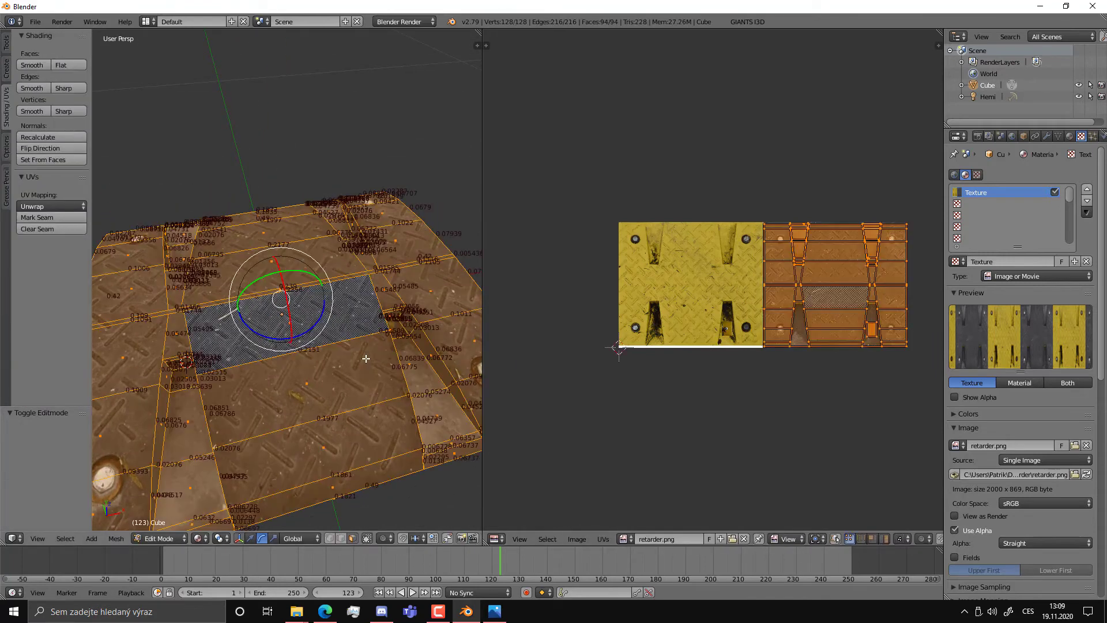
key(Tab)
key(Tab)
scroll(694, 296, up, 3)
scroll(736, 314, up, 1)
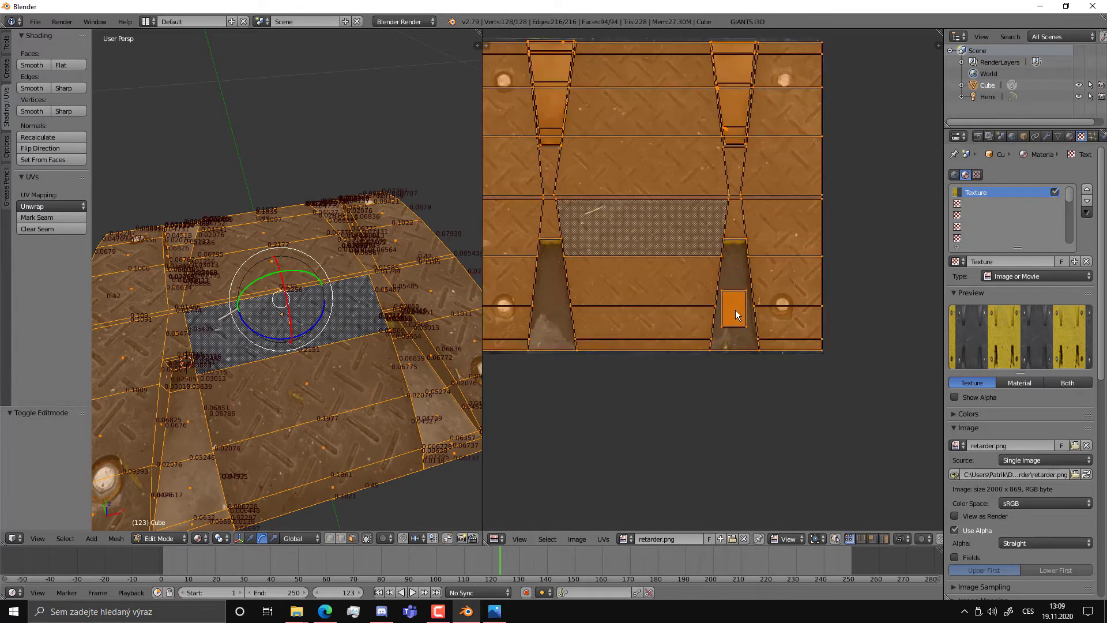
right_click(736, 314)
scroll(741, 322, up, 2)
key(c)
scroll(721, 309, up, 1)
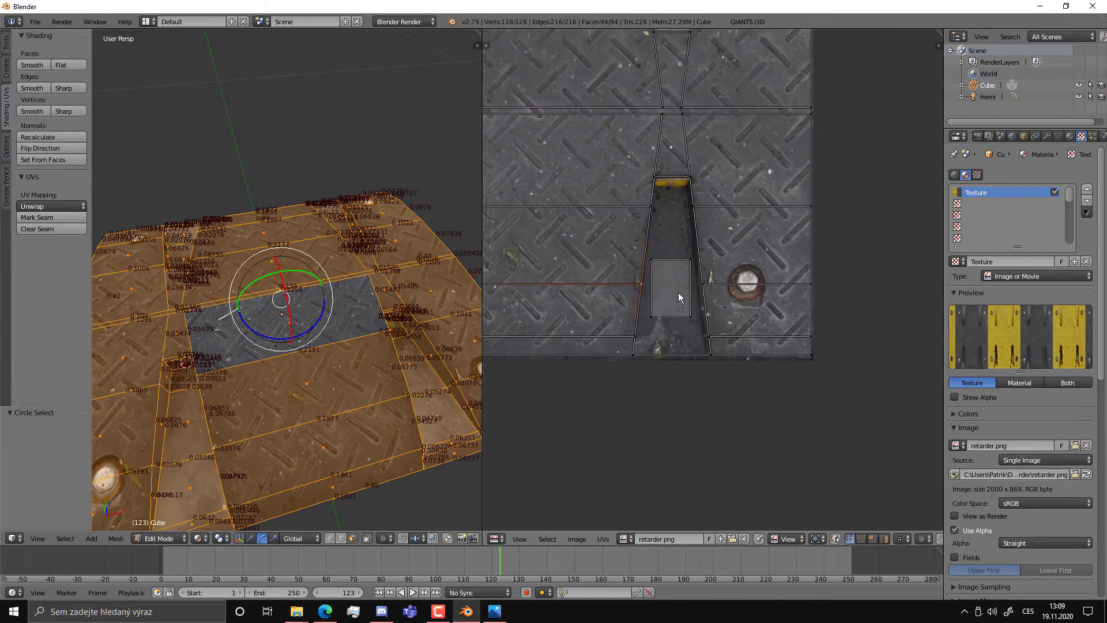
scroll(692, 323, up, 1)
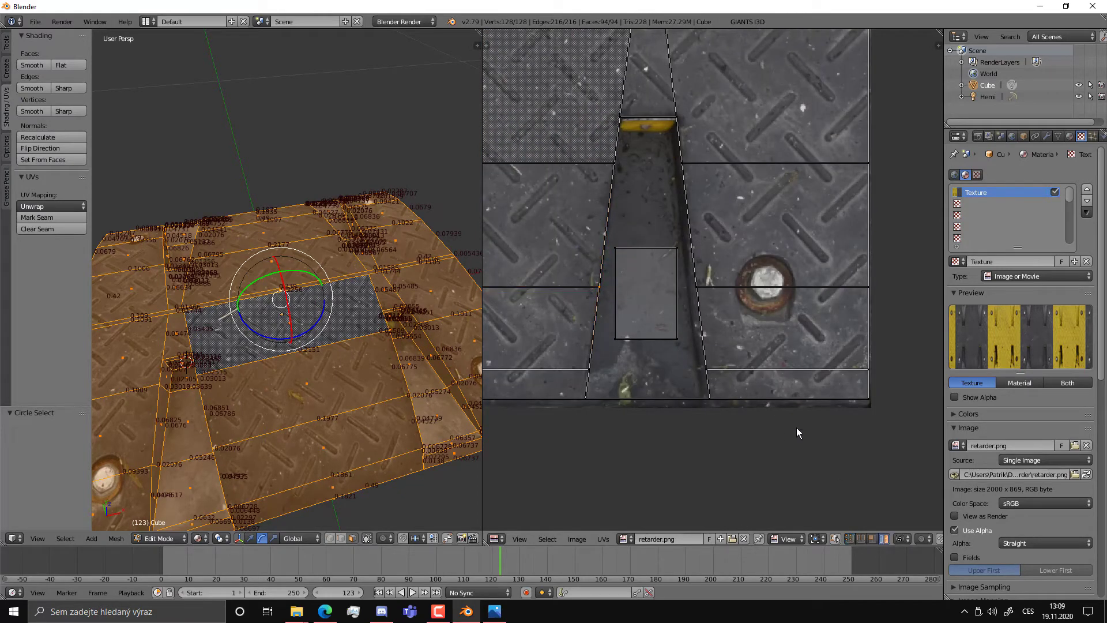
click(872, 538)
click(646, 300)
Slide the orange UV face left along X, undoing a first misplaced move.
scroll(643, 300, down, 5)
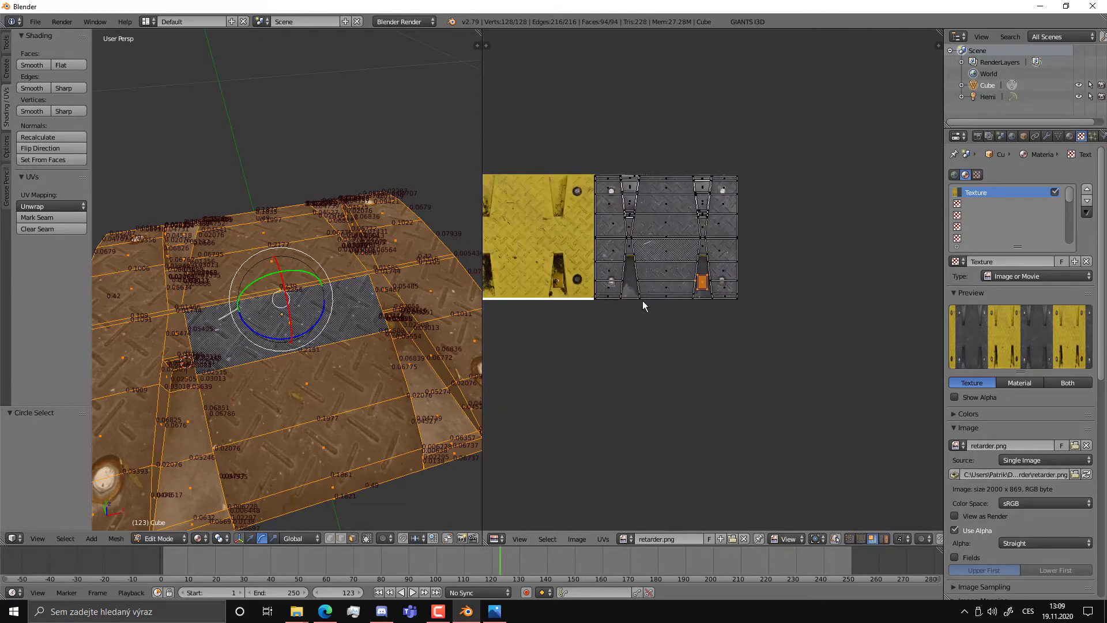
key(g)
click(538, 293)
key(ctrl+z)
scroll(681, 314, up, 5)
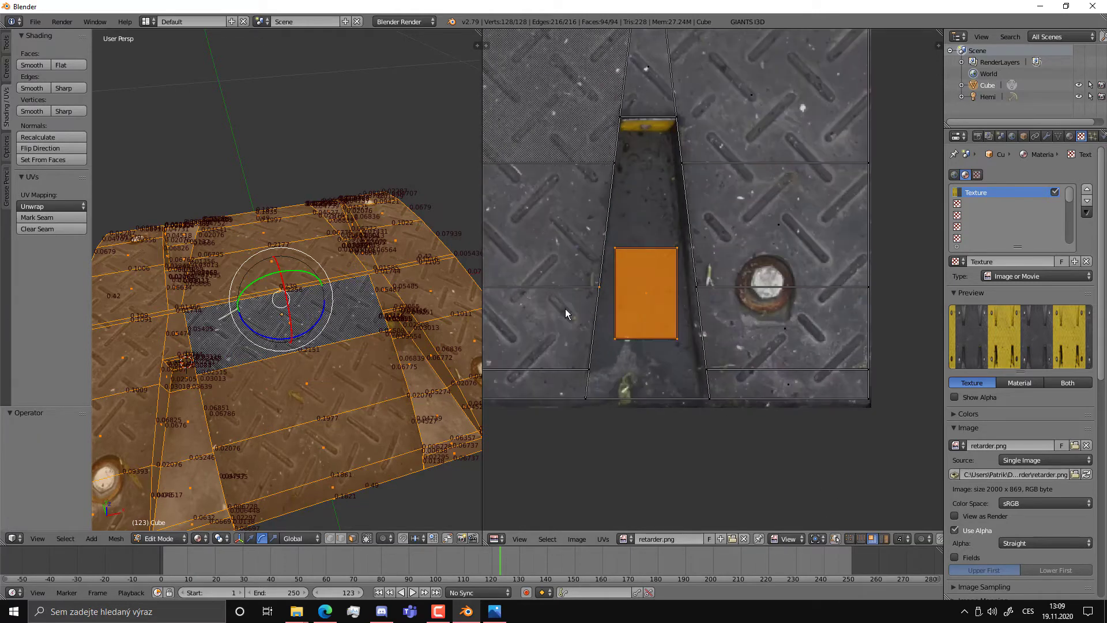
key(c)
right_click(618, 338)
scroll(739, 343, down, 3)
key(g)
key(x)
click(584, 338)
Move the face along X over the yellow texture area and return to Object Mode.
scroll(585, 339, down, 2)
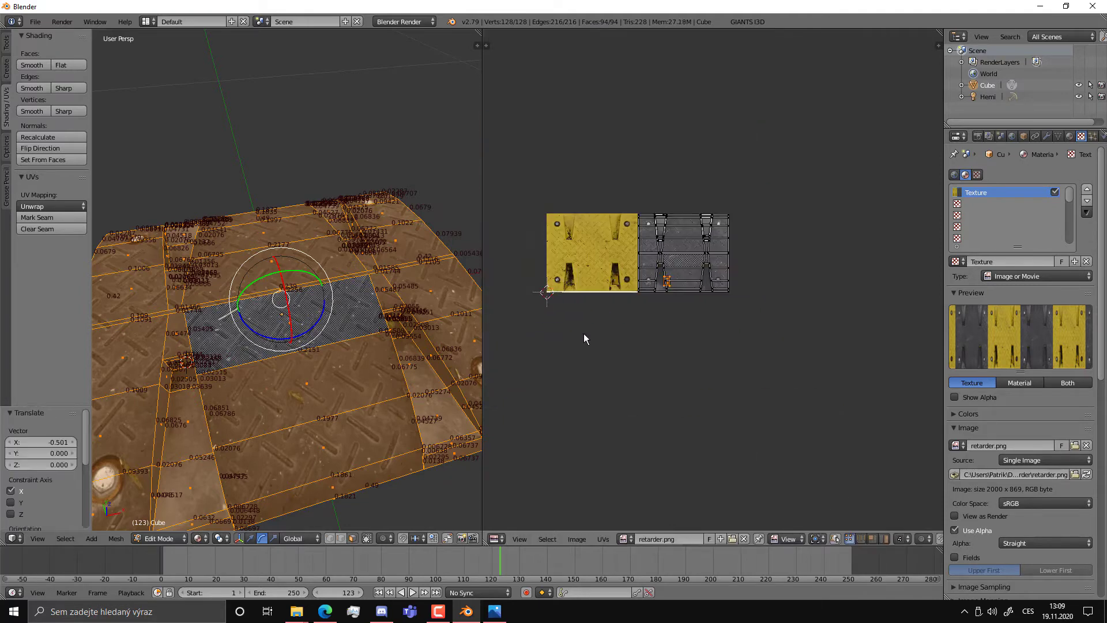
key(g)
key(x)
click(695, 315)
scroll(709, 294, up, 4)
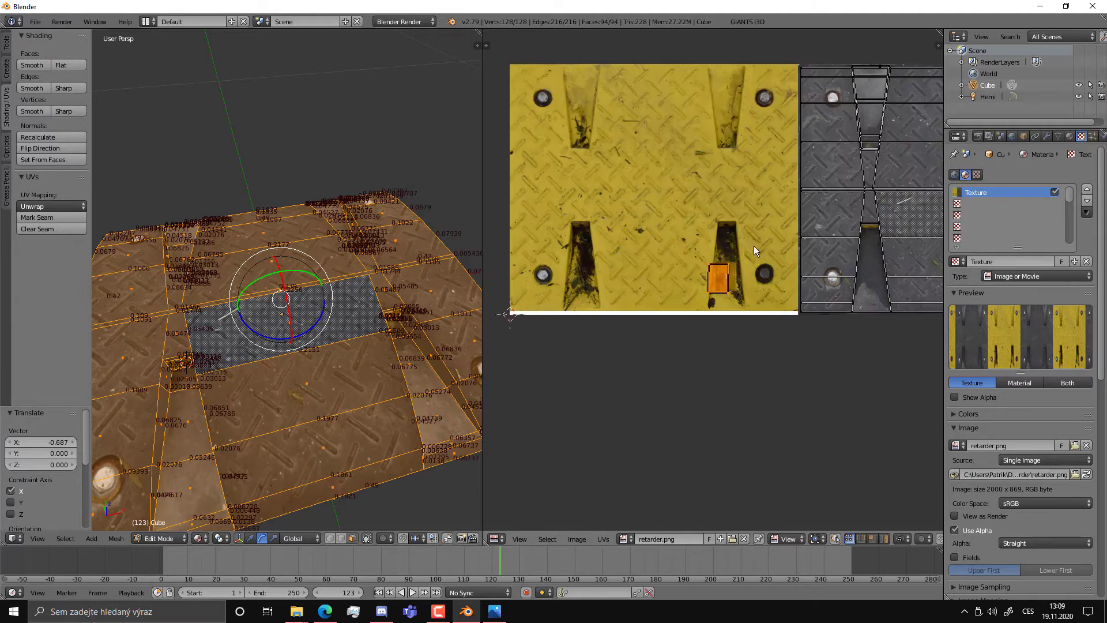
scroll(725, 279, up, 3)
scroll(725, 271, up, 2)
scroll(734, 248, up, 1)
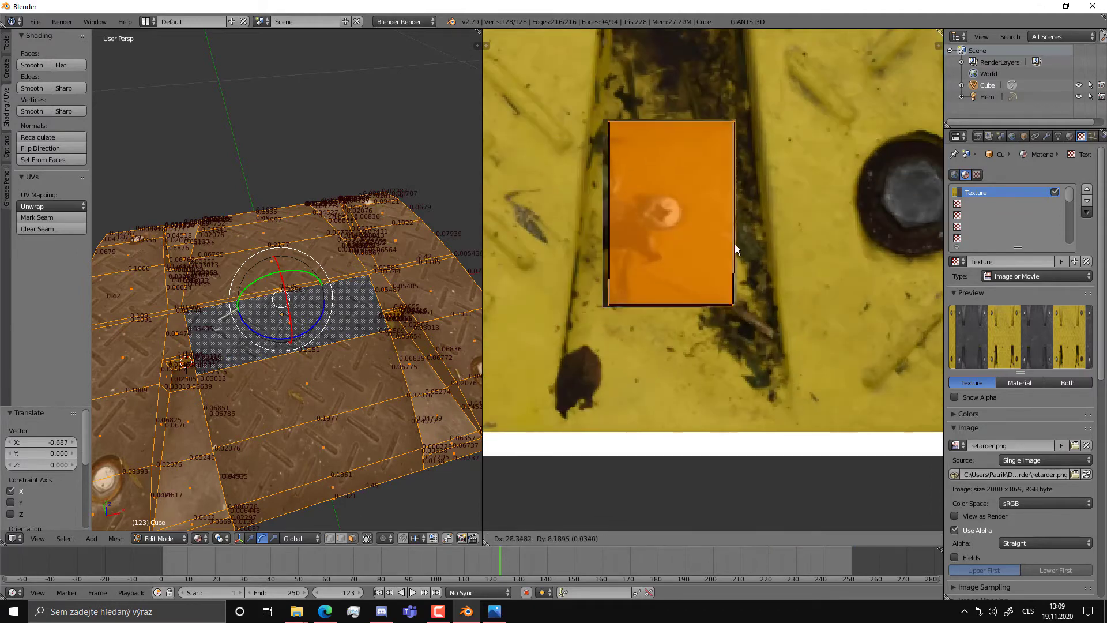
key(Tab)
scroll(376, 244, down, 3)
mouse_move(377, 244)
middle_down()
mouse_move(341, 234)
mouse_move(185, 245)
mouse_move(247, 248)
mouse_move(295, 270)
mouse_move(297, 258)
middle_up()
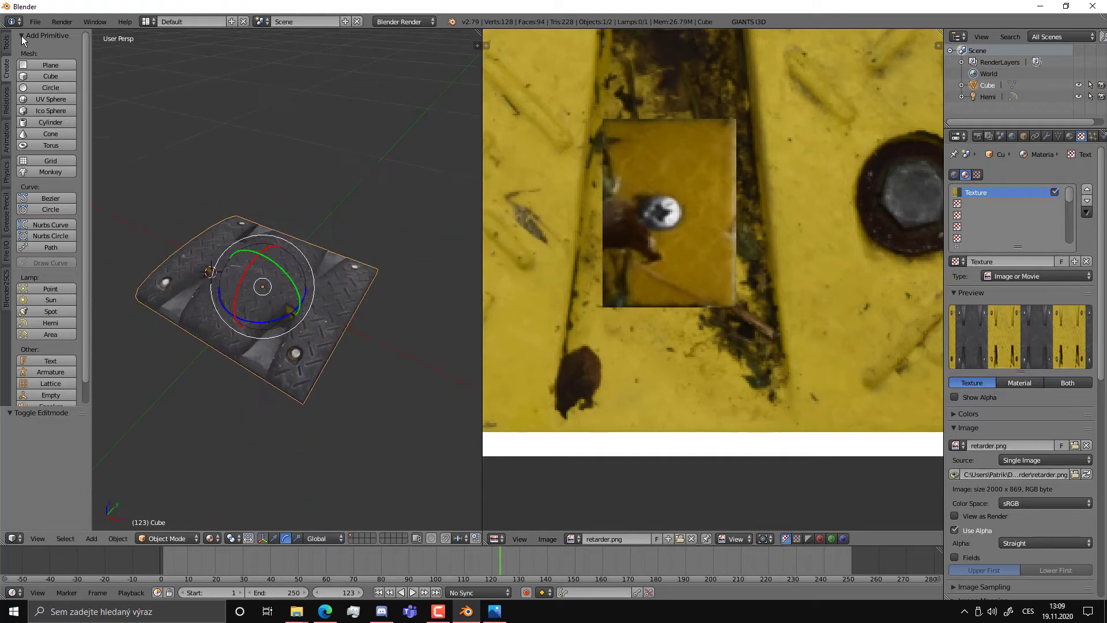
Export the speed bump as retarder_cer.x into the model folder, then quit Blender without saving.
click(36, 21)
mouse_move(53, 252)
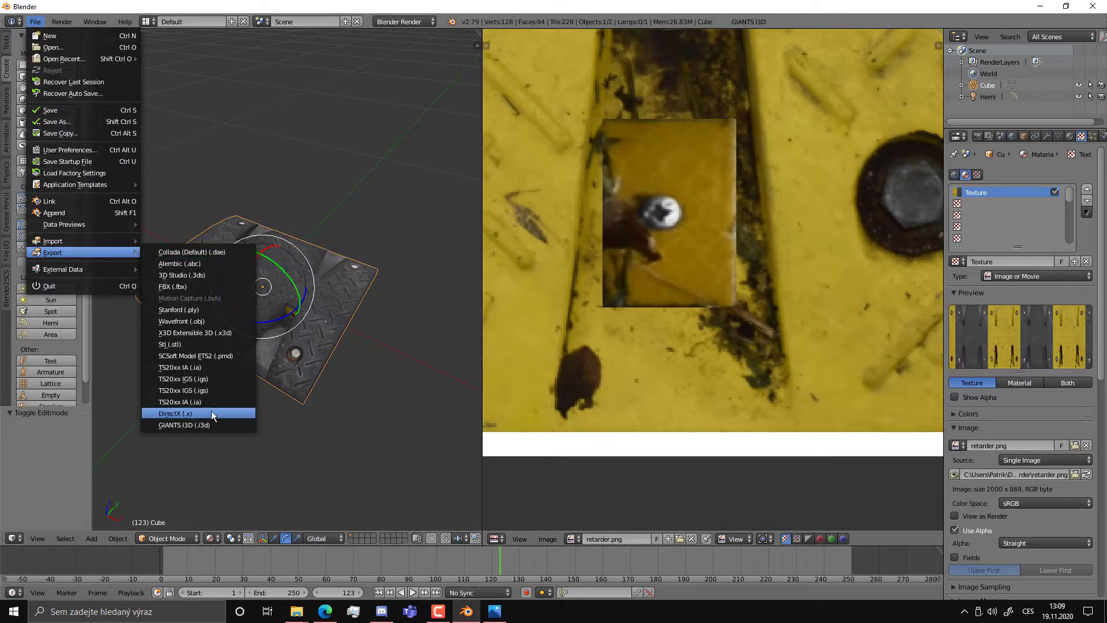
click(213, 415)
click(189, 65)
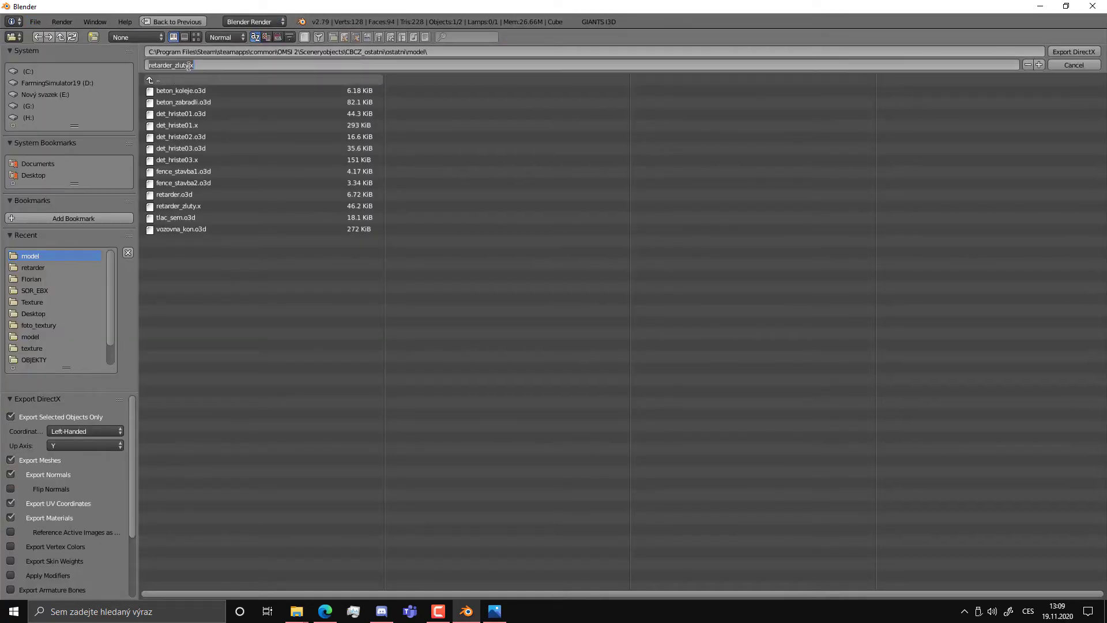
drag(190, 65, 180, 74)
key(Return)
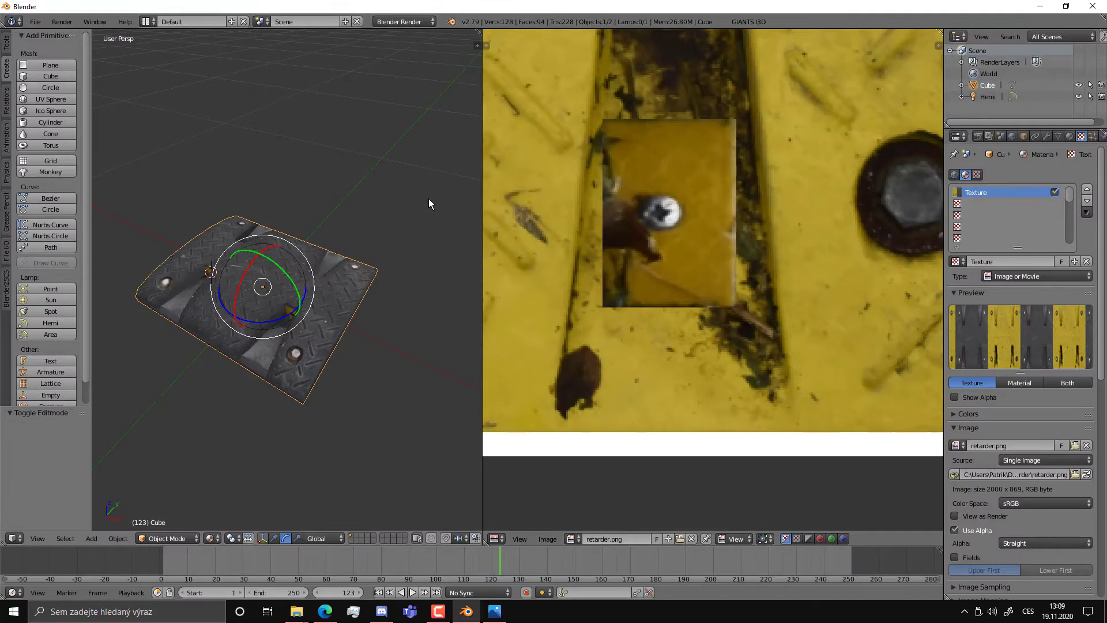
click(1093, 6)
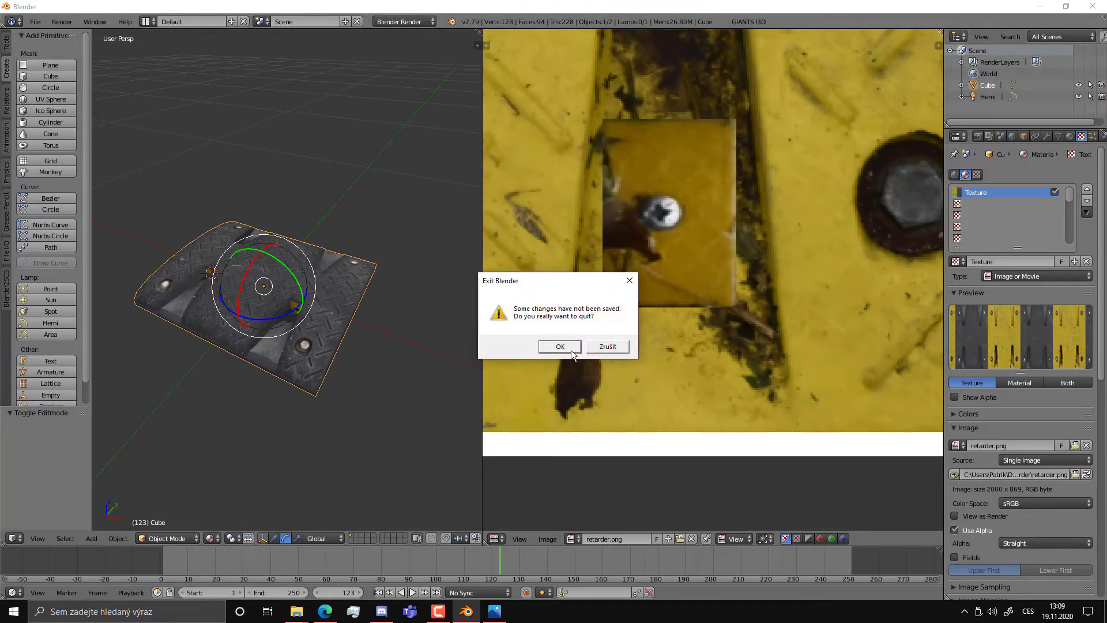
click(563, 348)
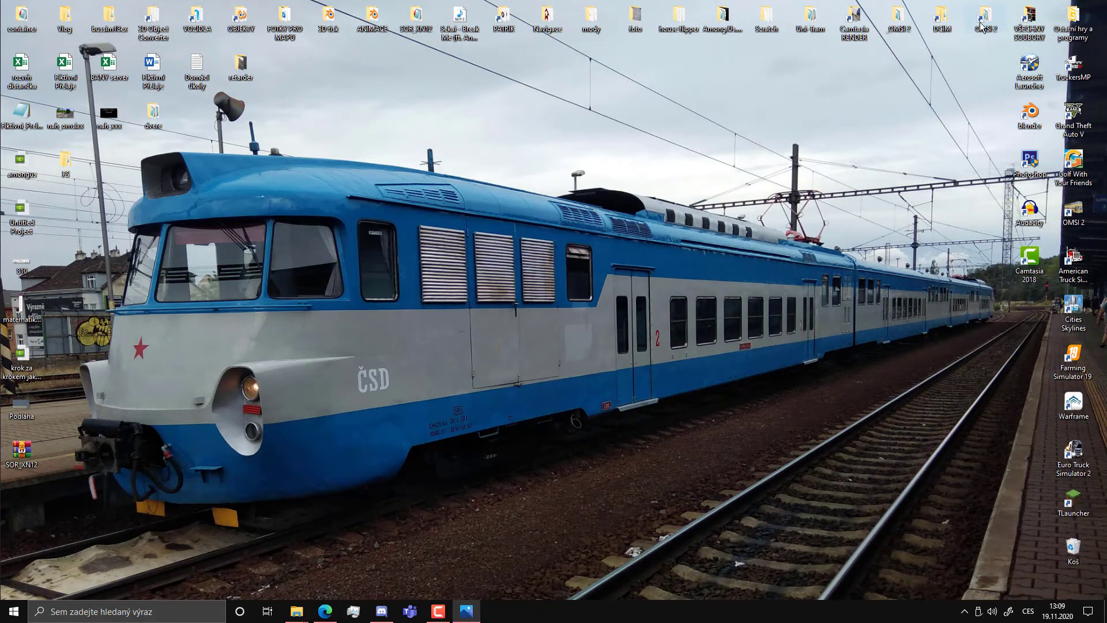
Browse to OMSI 2\SDK\omsi-programy and select the OmsiXConv converter.
double_click(983, 24)
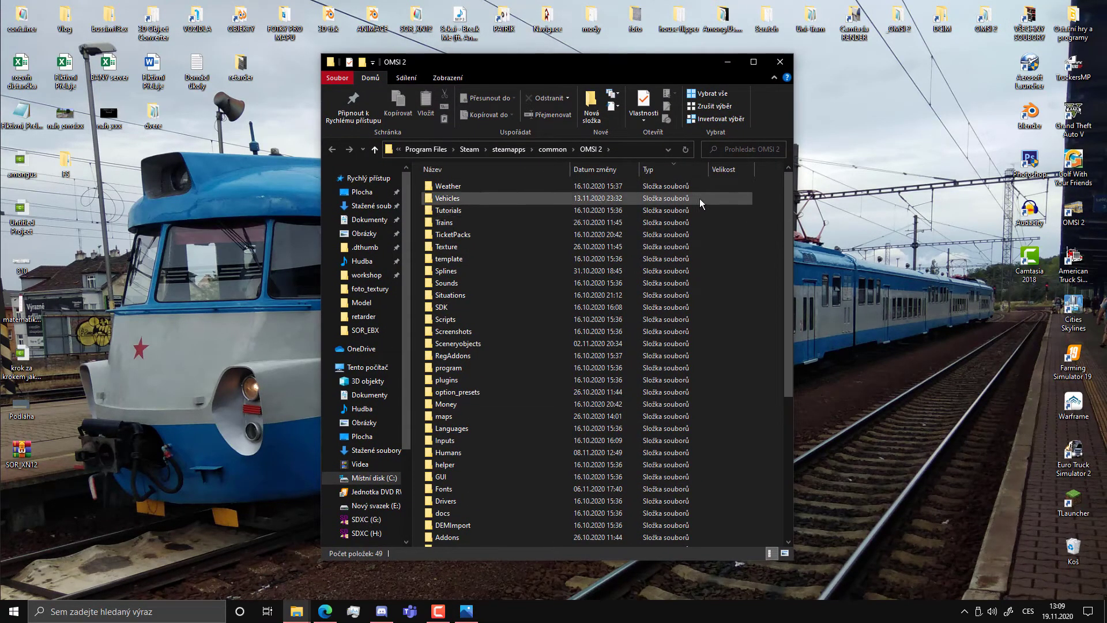
click(631, 307)
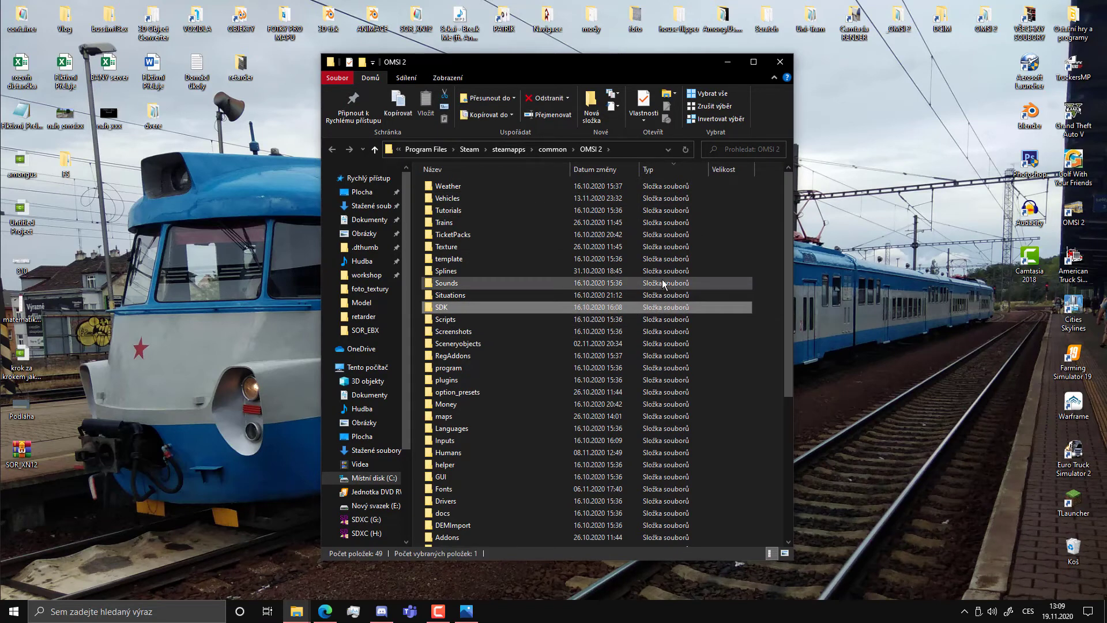
double_click(463, 308)
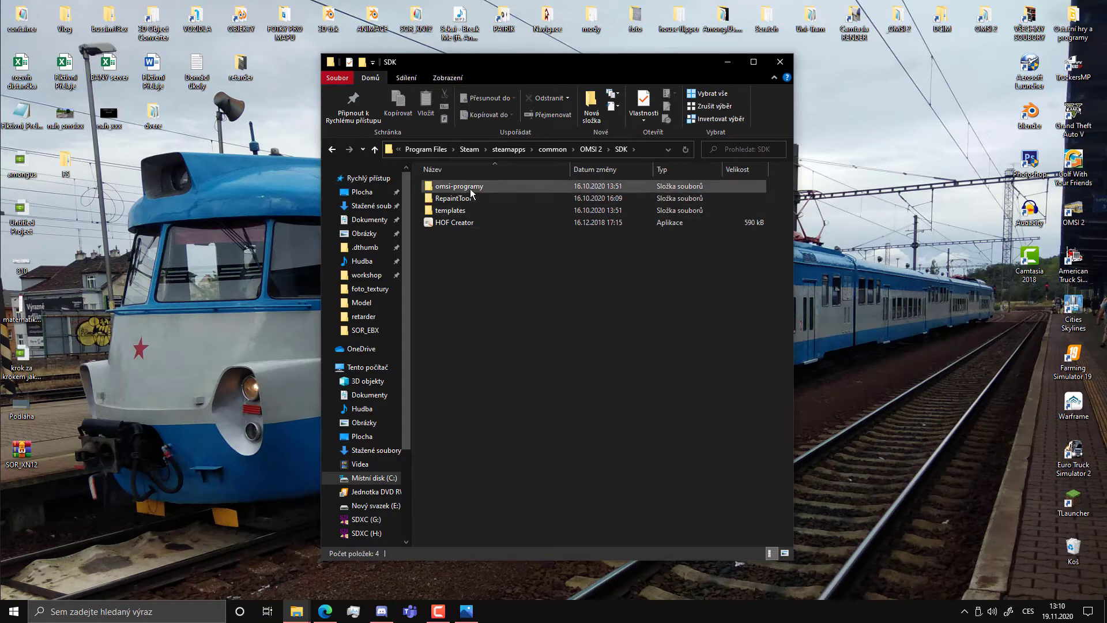
double_click(458, 186)
click(476, 282)
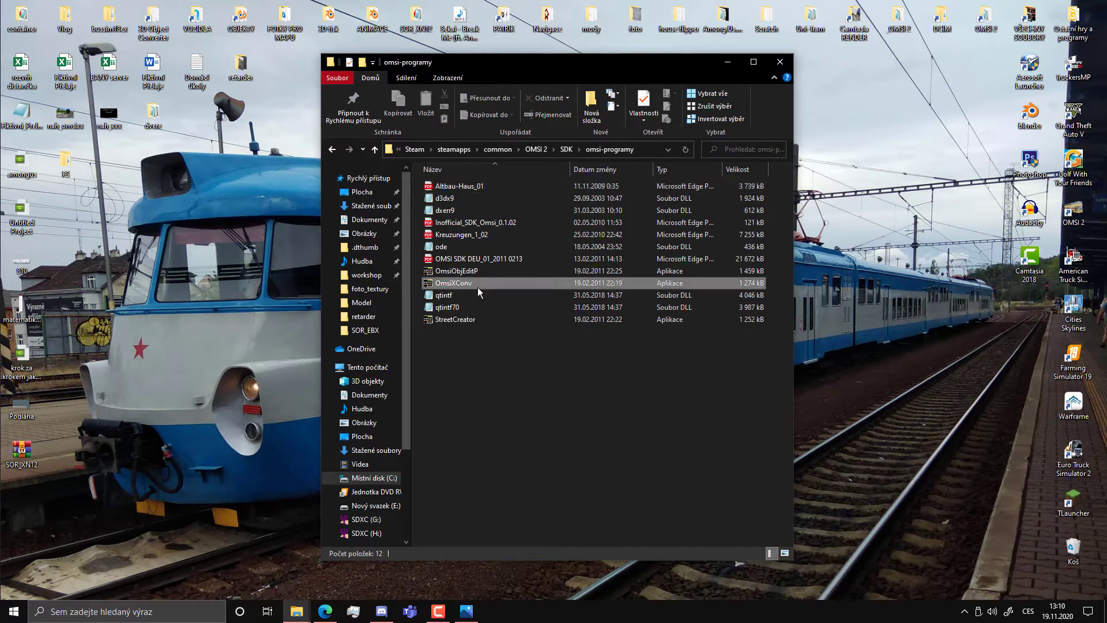
click(324, 612)
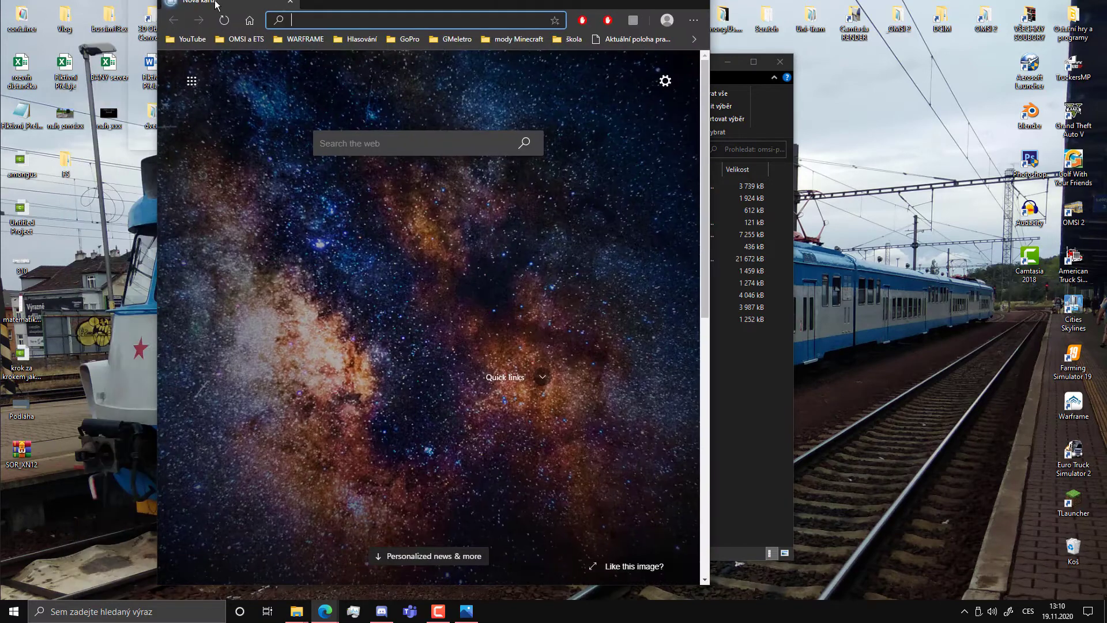
Load omsi.cz in Edge and go to its Download > Programy page.
click(186, 30)
text(omsi)
key(Return)
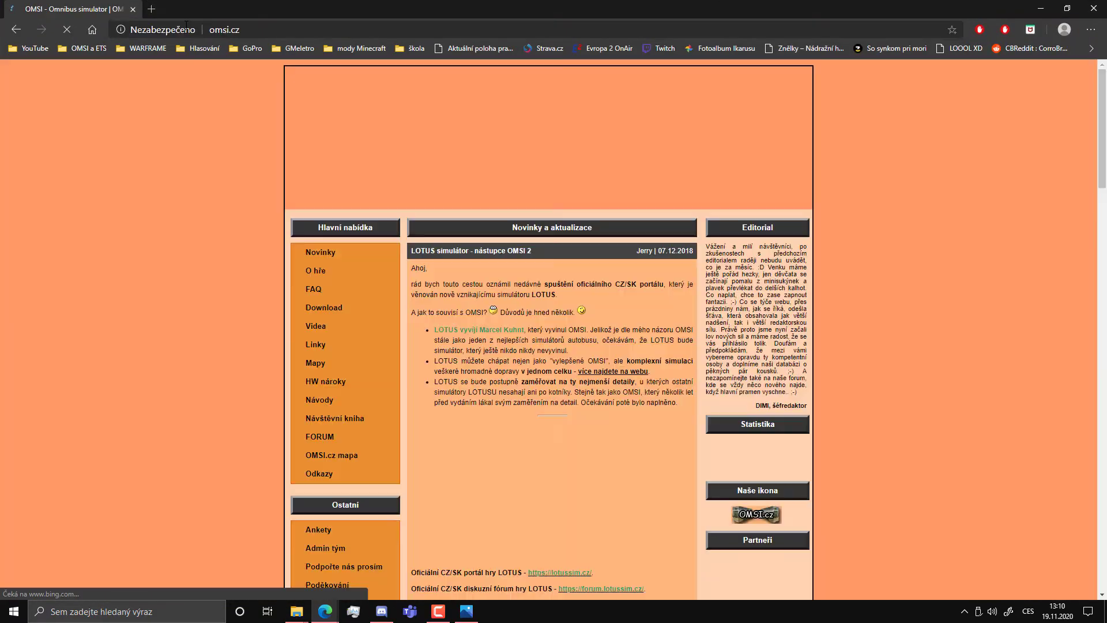
click(324, 308)
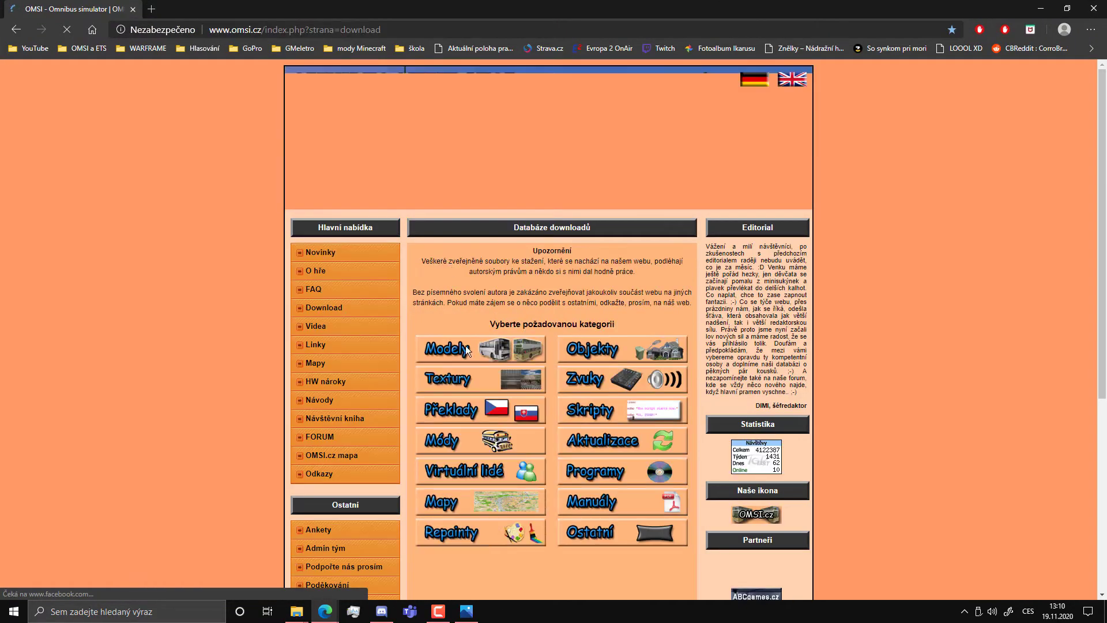
click(600, 469)
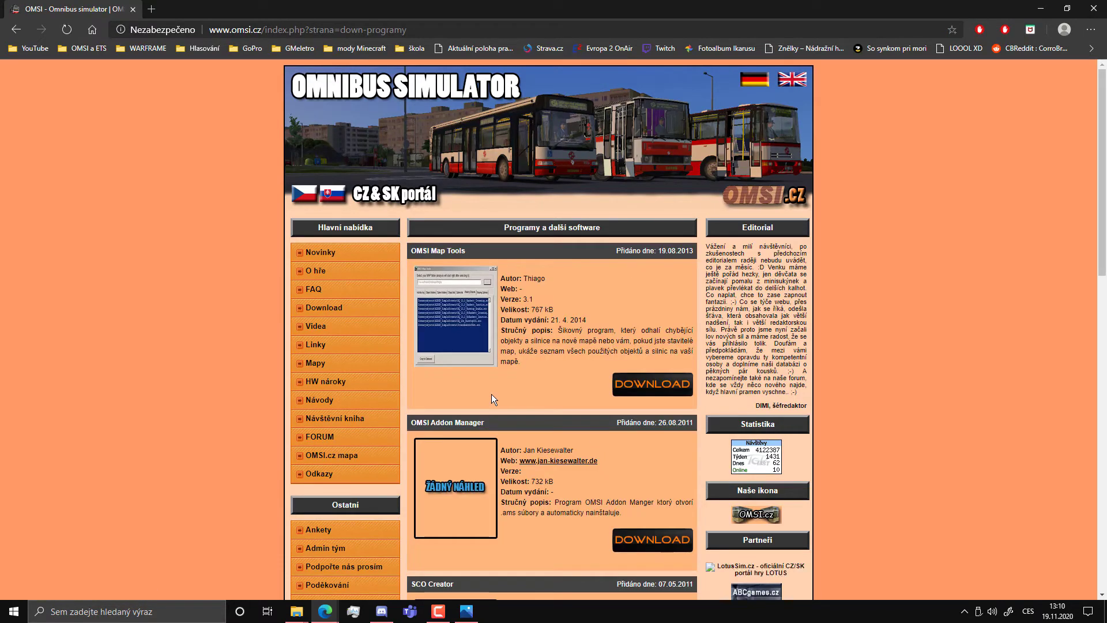
Scroll down to the SDK Balíček programů entry and highlight its description.
scroll(479, 346, down, 2)
scroll(470, 343, down, 8)
scroll(461, 358, down, 3)
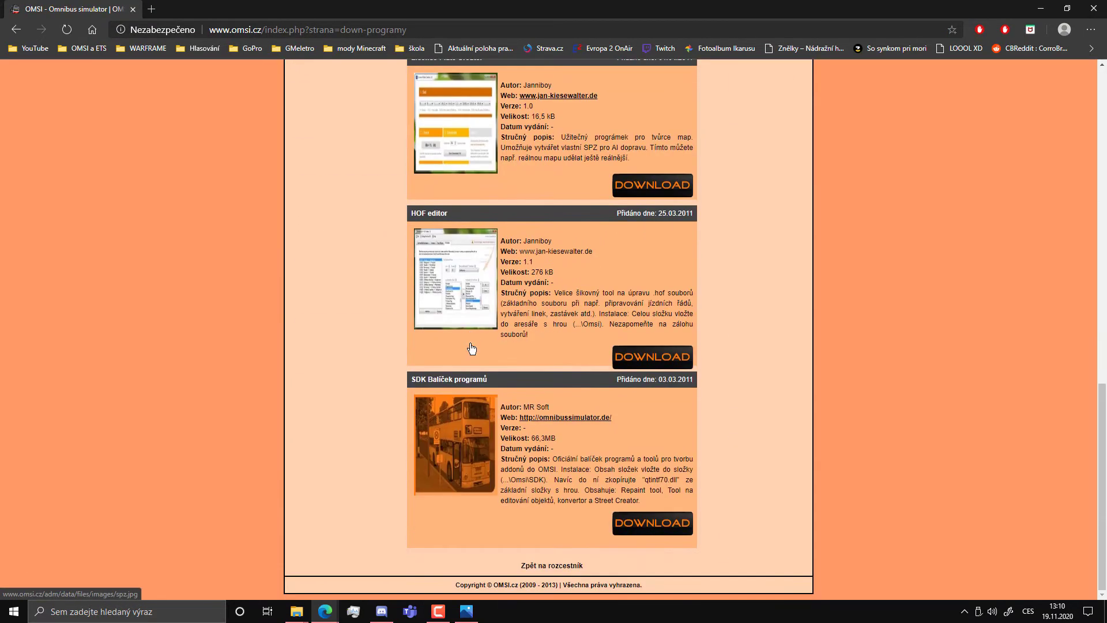
click(472, 376)
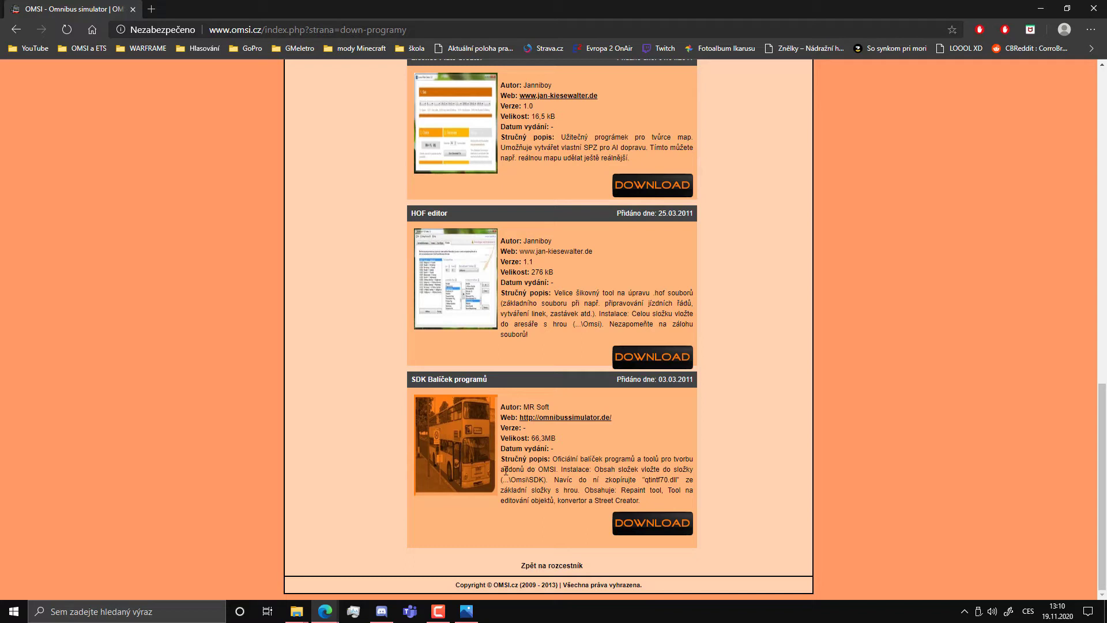
drag(526, 477, 655, 504)
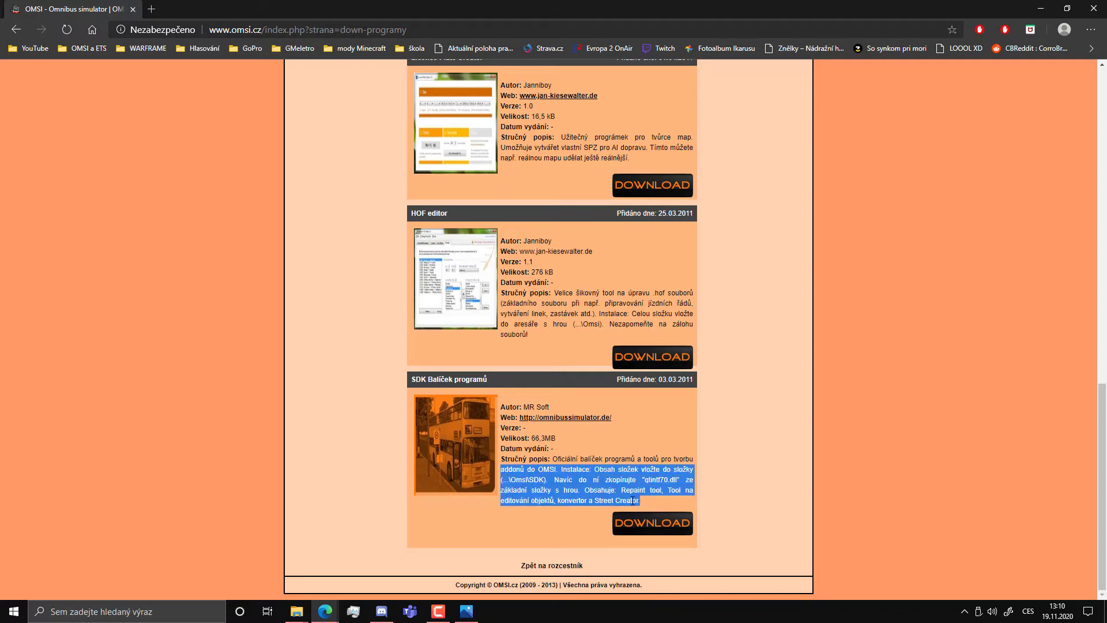
click(661, 480)
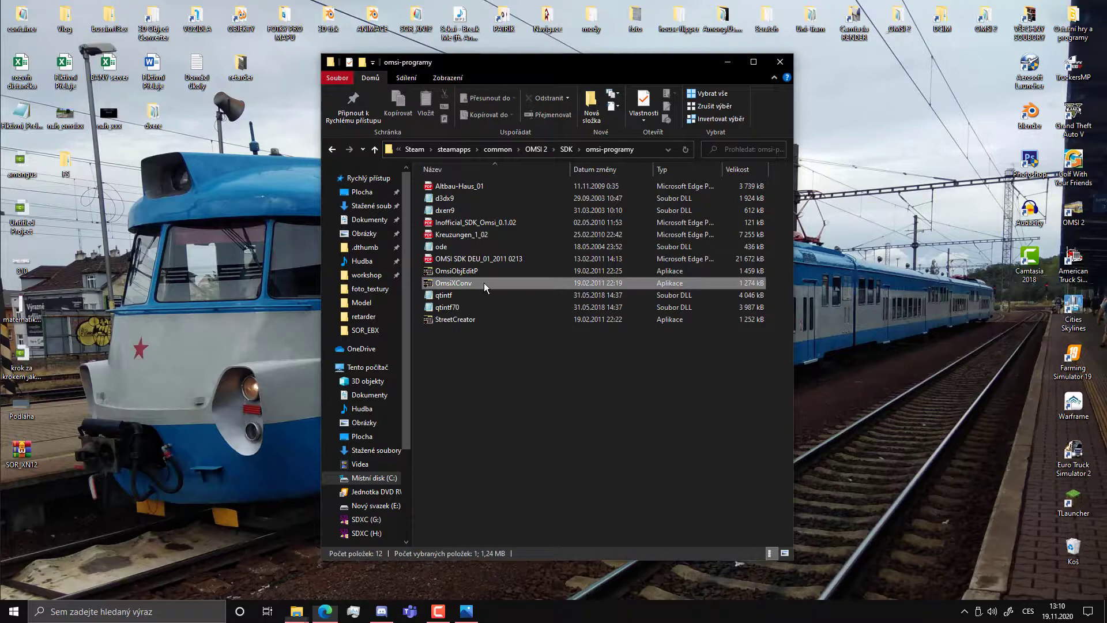
Convert retarder_cerny.x from the ostatni model folder to .o3d with X-File z up off.
double_click(483, 283)
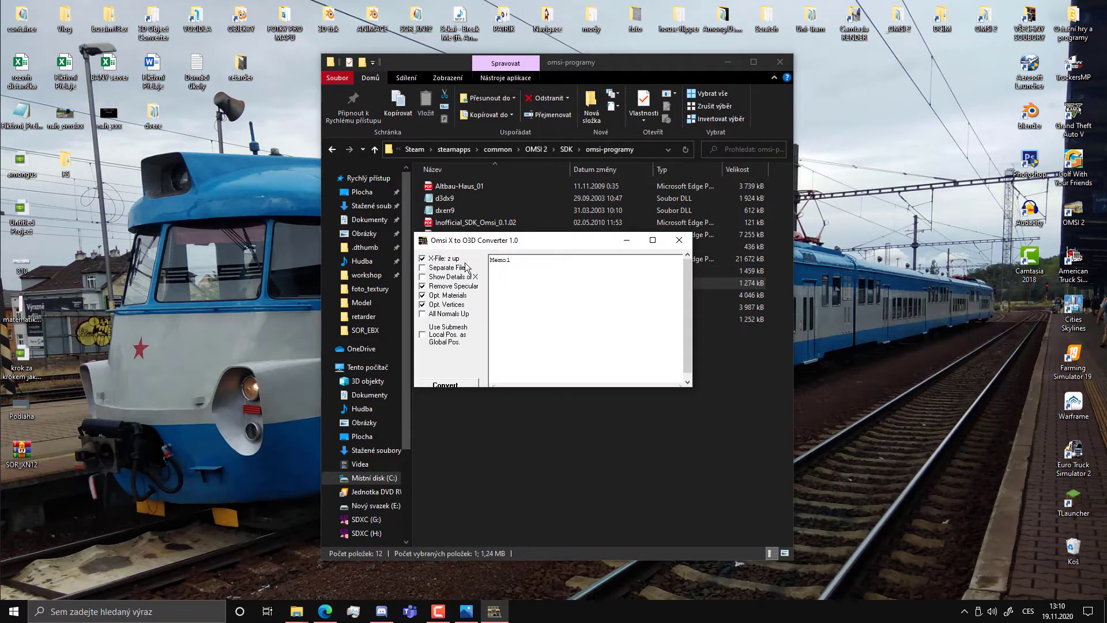
click(446, 261)
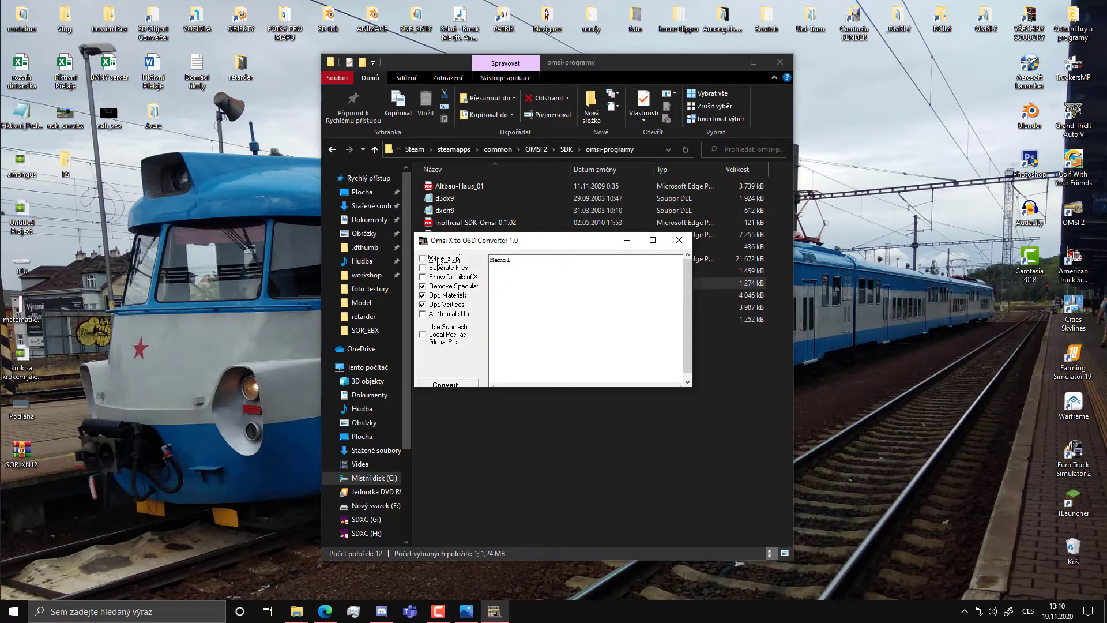
click(446, 385)
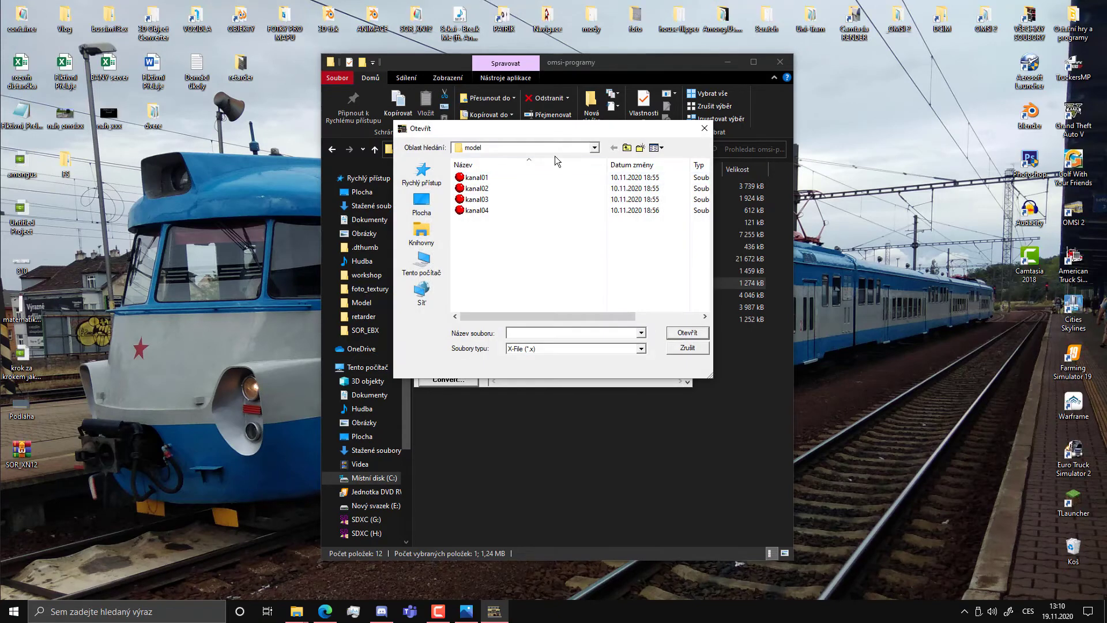
click(628, 149)
click(628, 149)
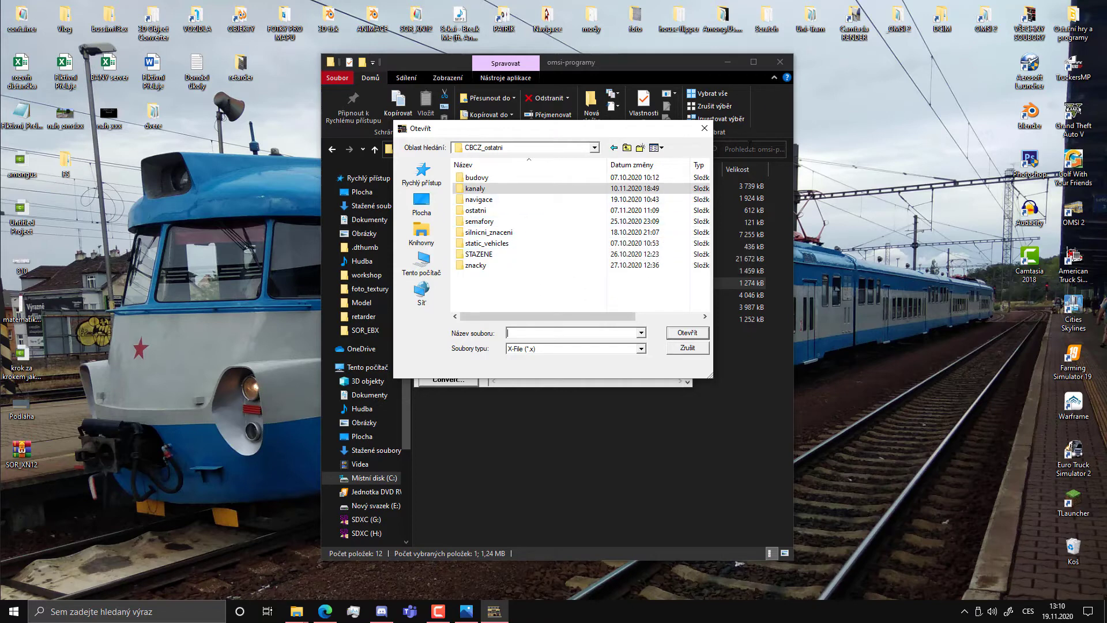
drag(619, 130, 695, 194)
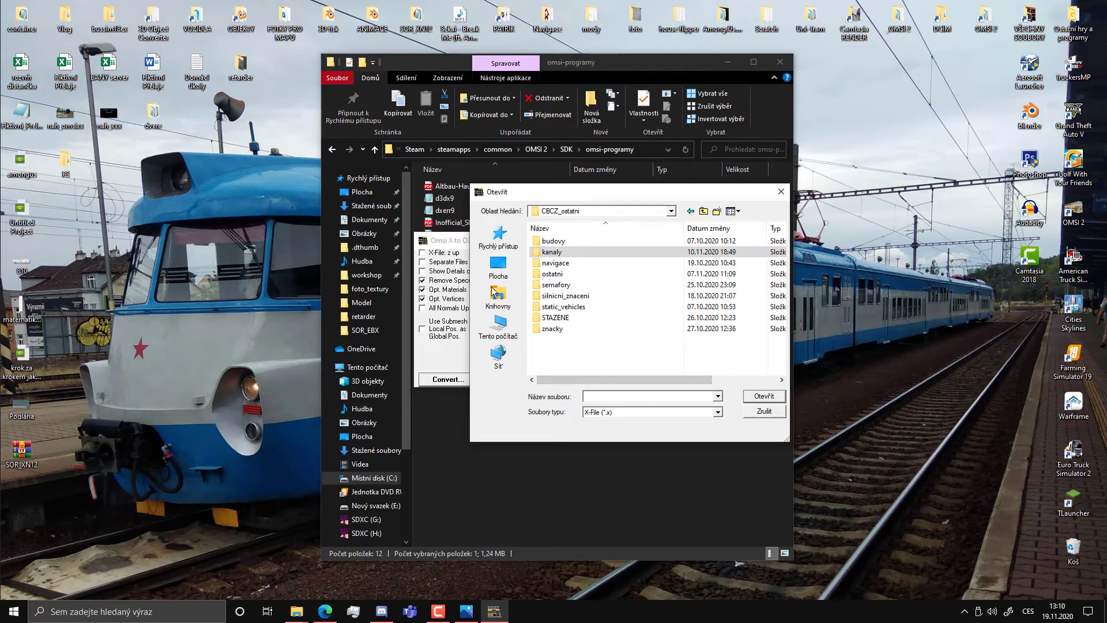
double_click(628, 274)
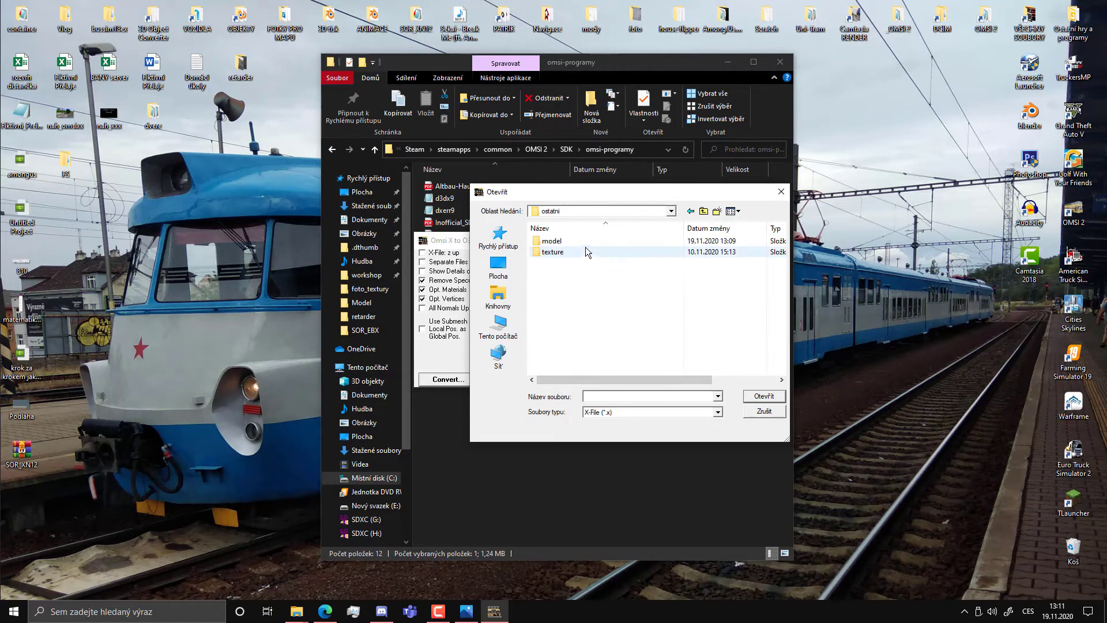
double_click(585, 242)
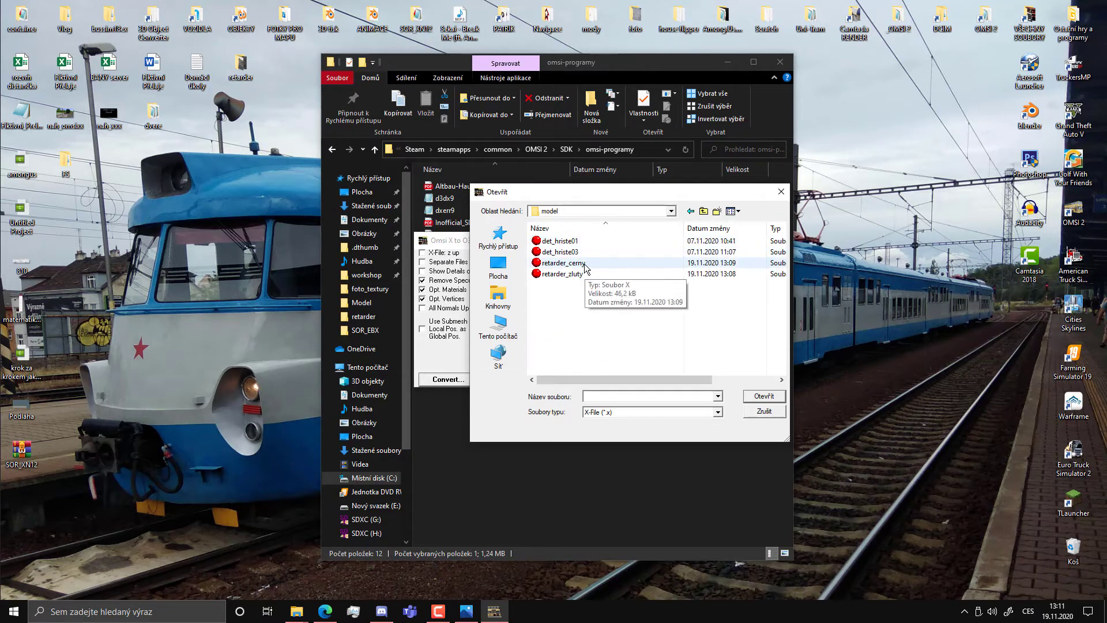
double_click(586, 264)
Convert retarder_zluty.x the same way, then close the converter.
click(444, 379)
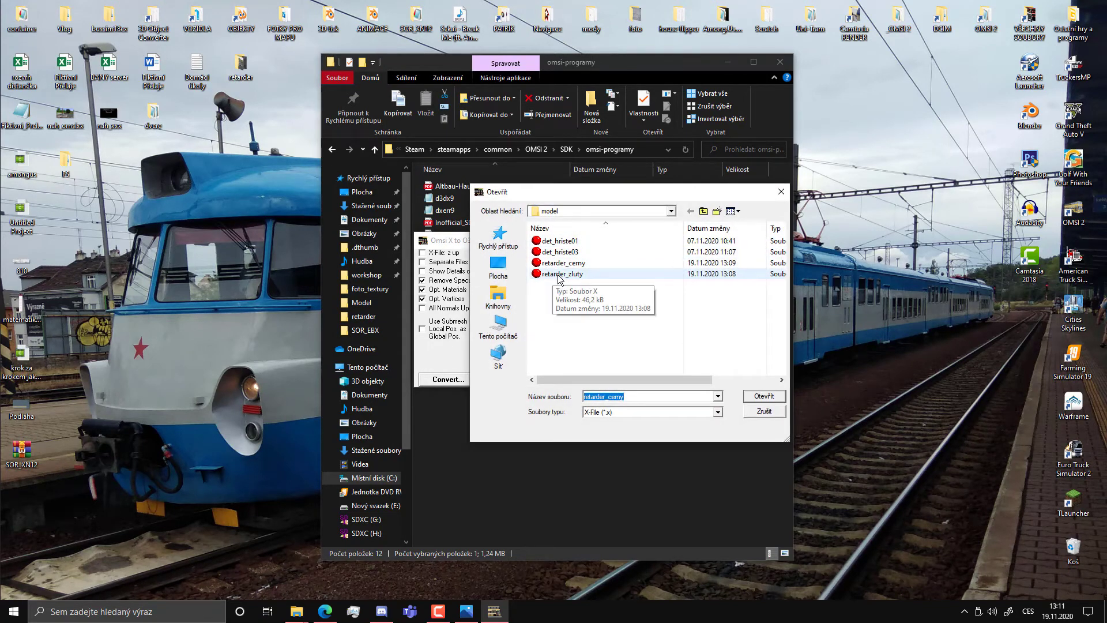
double_click(564, 276)
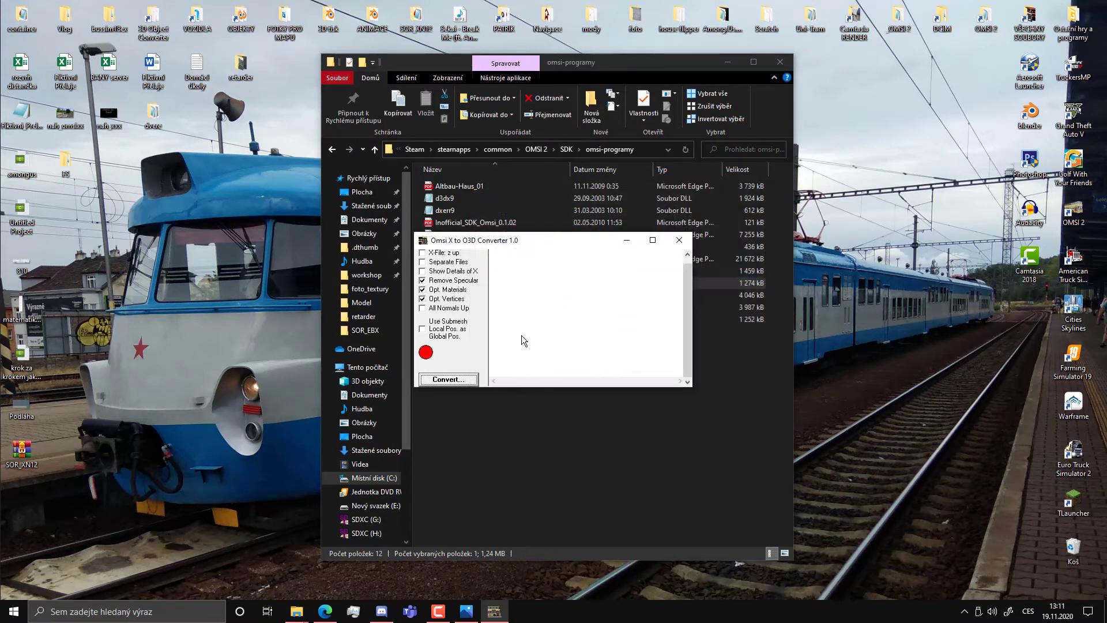
click(680, 240)
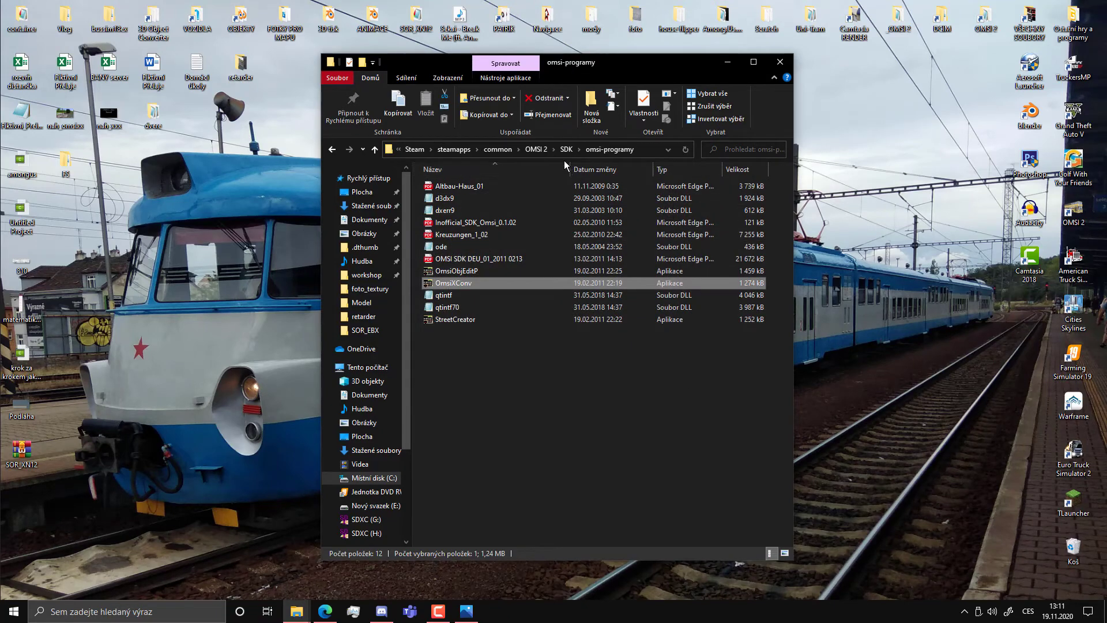
Browse to the OMSI 2\Sceneryobjects\CBCZ_ostatni\ostatni folder.
click(536, 150)
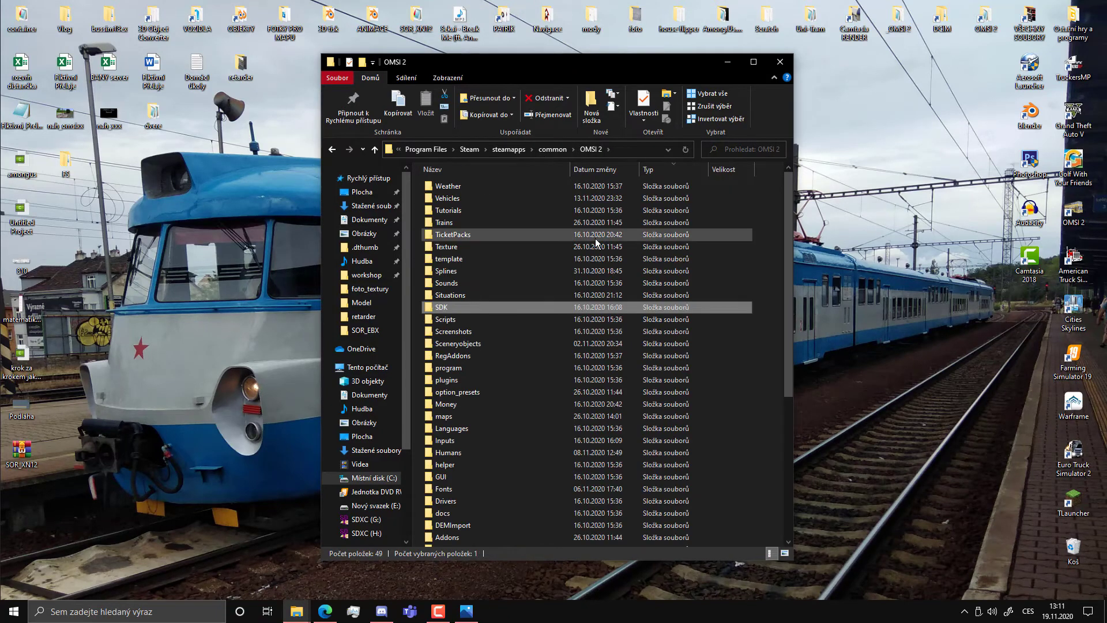
click(611, 247)
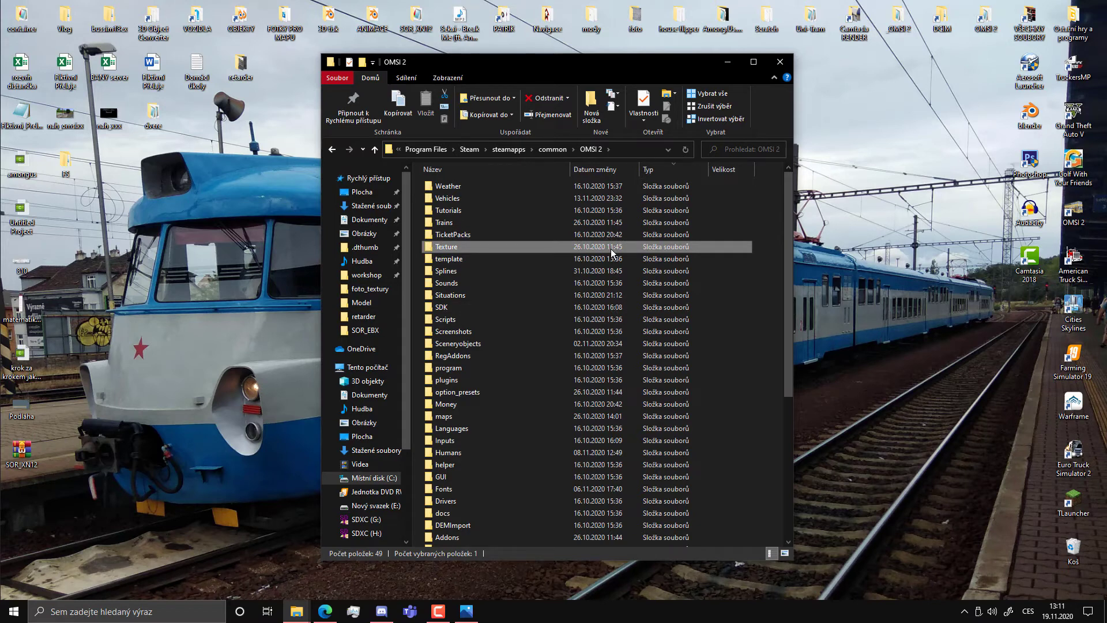
text(sce)
key(Return)
text(c)
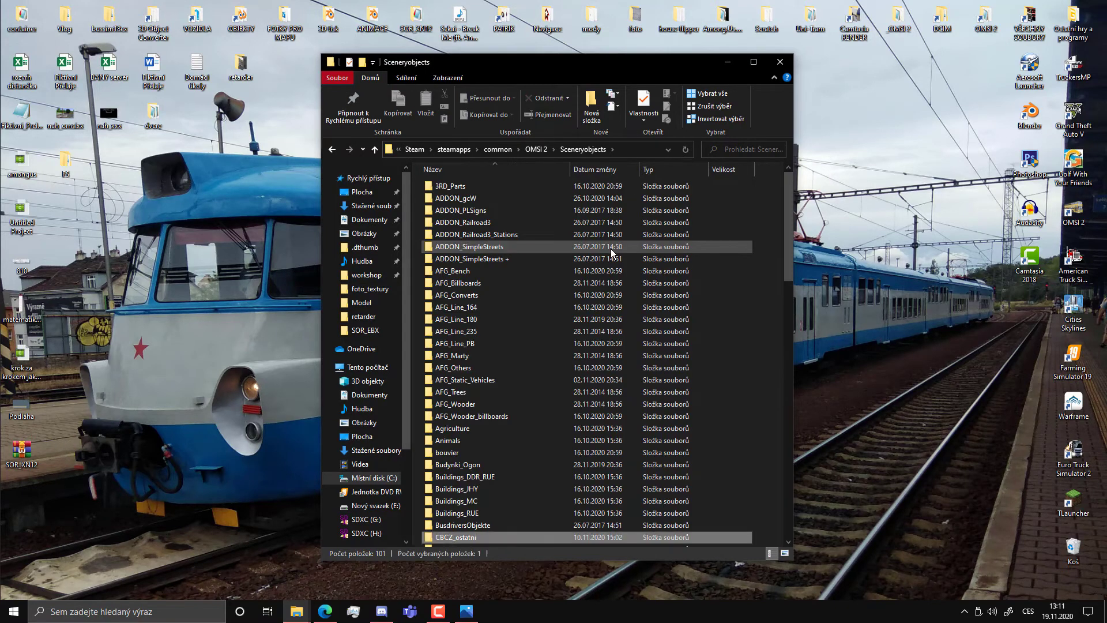
key(Return)
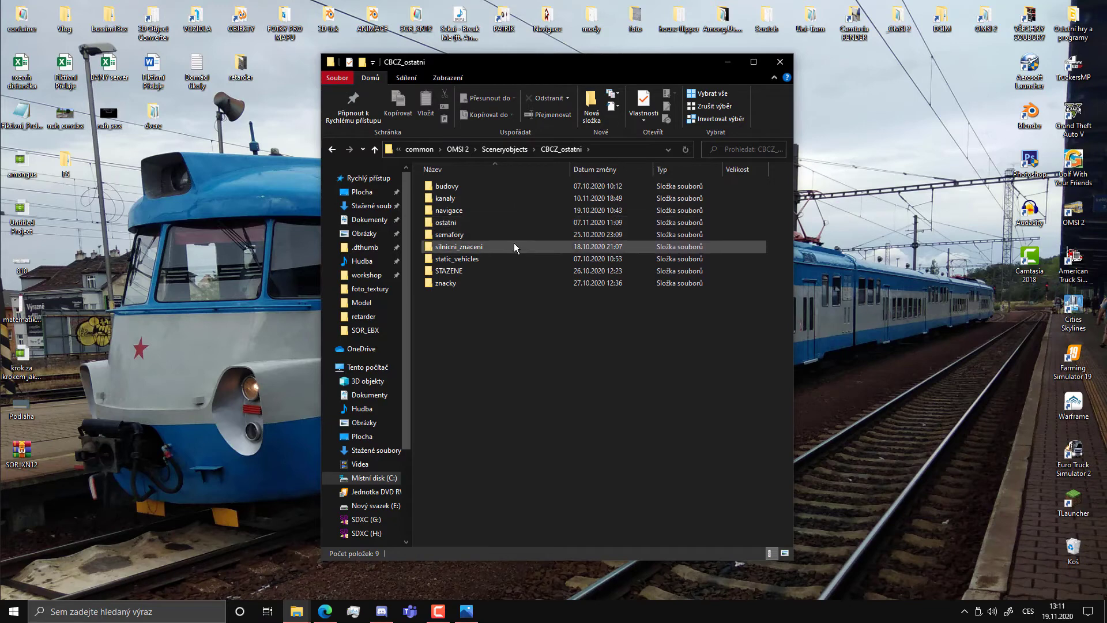
key(BackSpace)
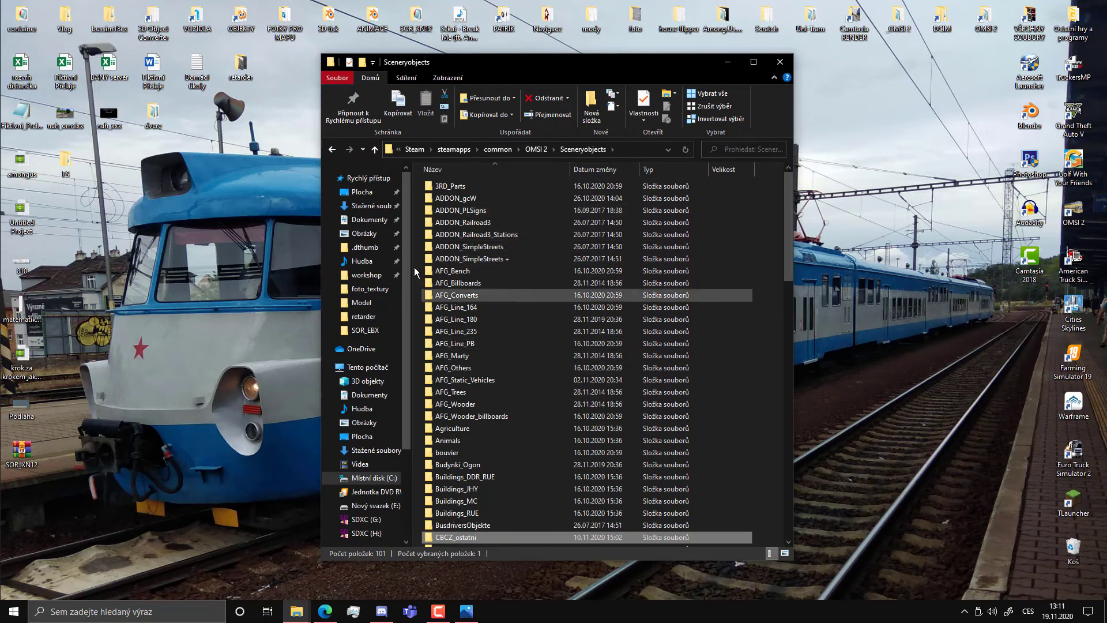
double_click(348, 151)
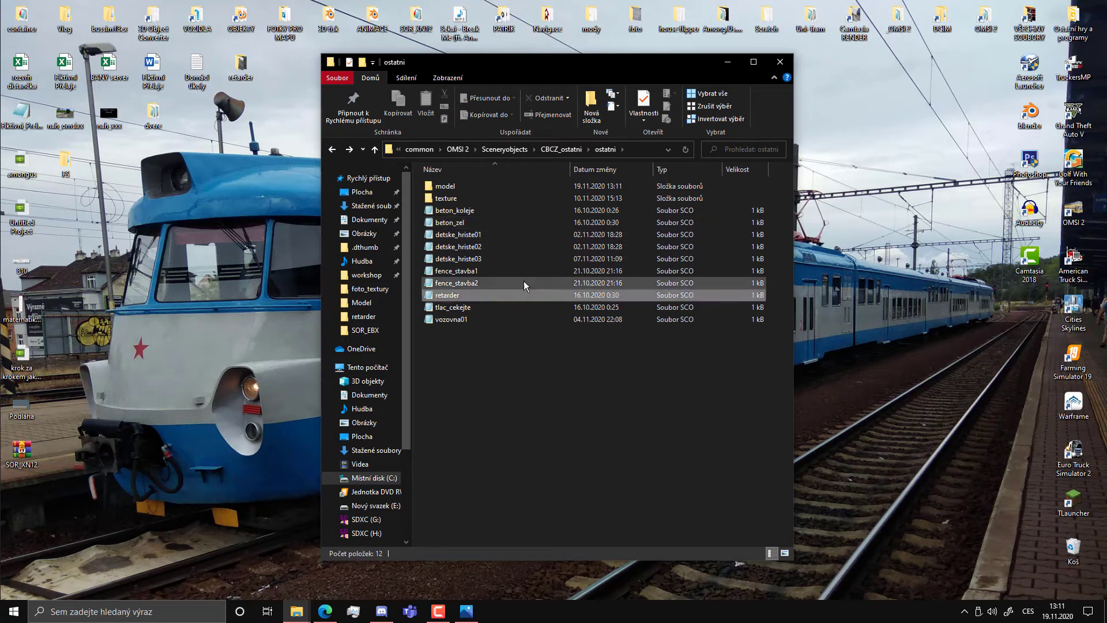
Duplicate the fence_stavba1 config, rename the copy retarder_cerny and open it.
click(524, 295)
click(488, 271)
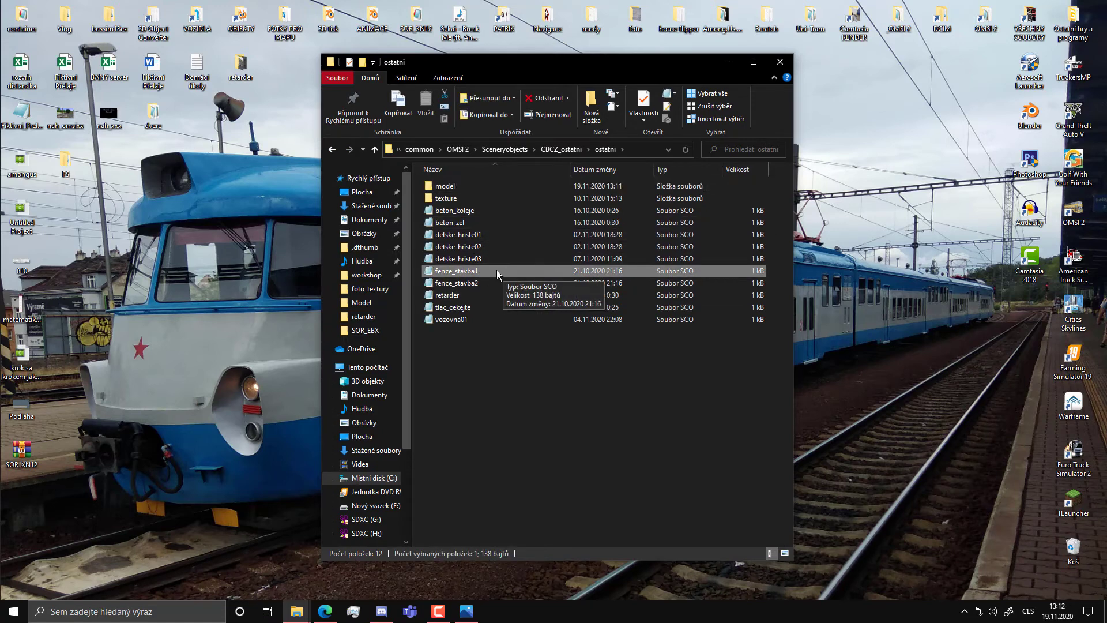
key(ctrl+c)
key(ctrl+v)
key(F2)
text(r)
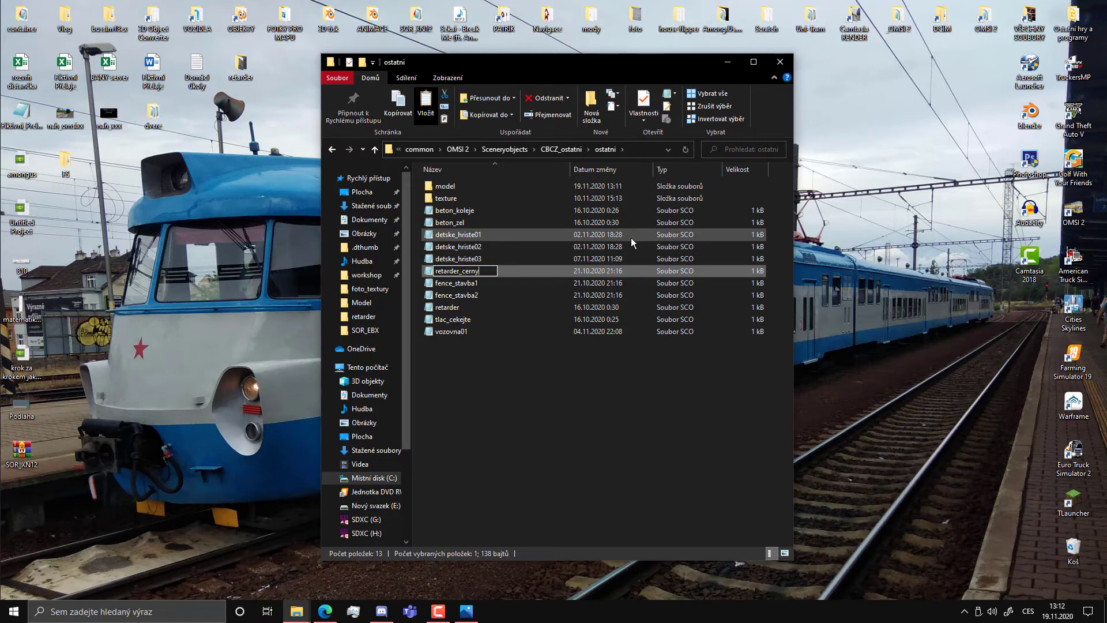
key(Return)
key(Return)
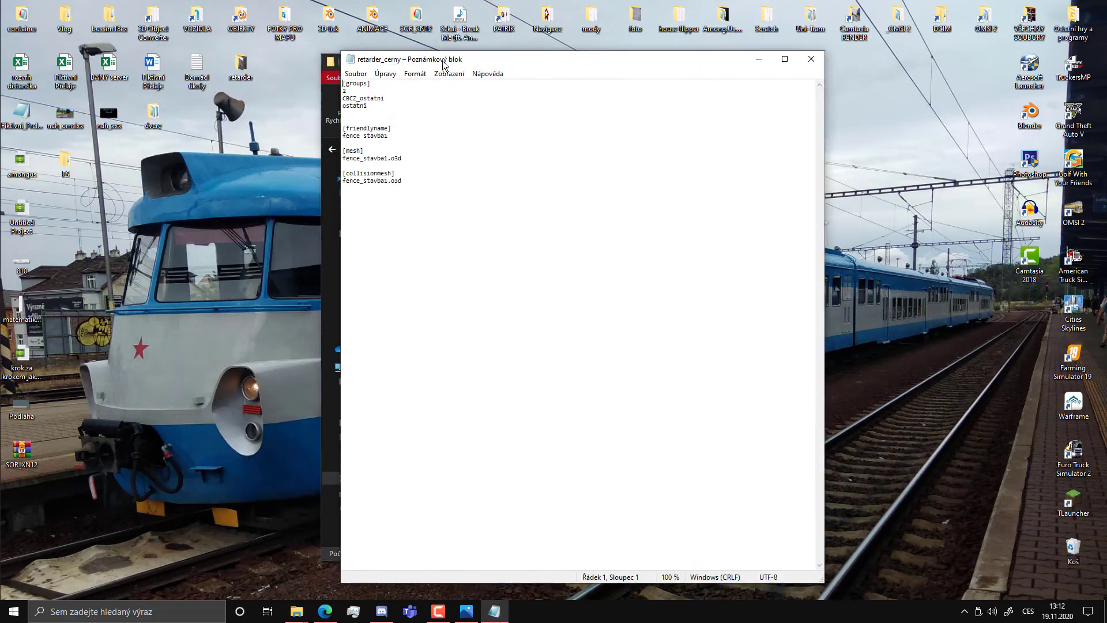
Review the config's [groups] section listing CBCZ_ostatni and ostatni.
drag(171, 52, 445, 55)
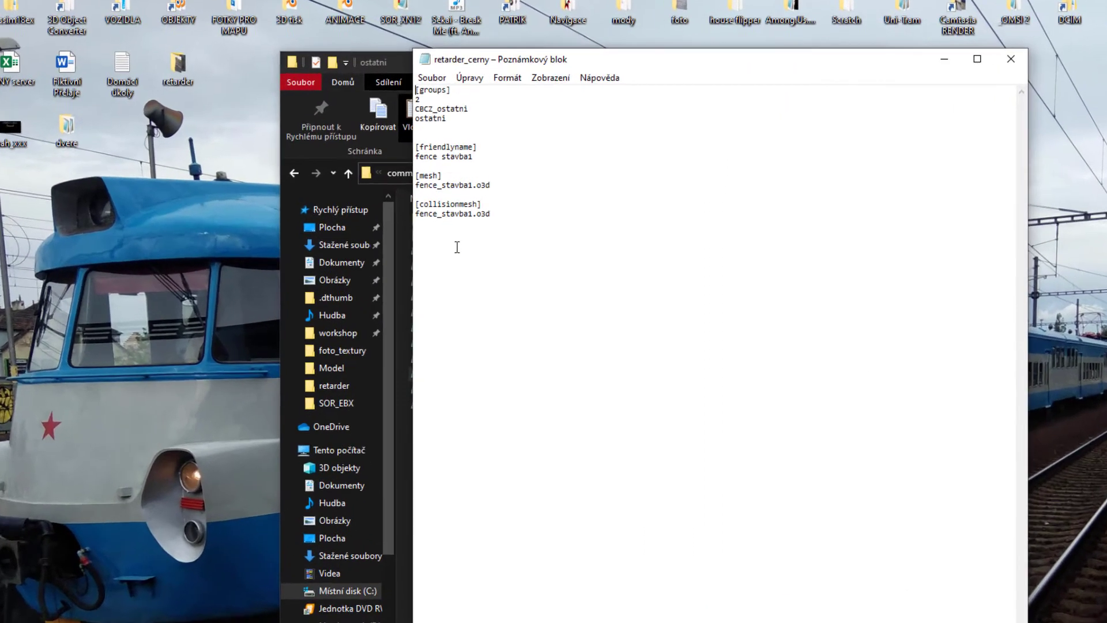
key(ctrl+a)
click(445, 205)
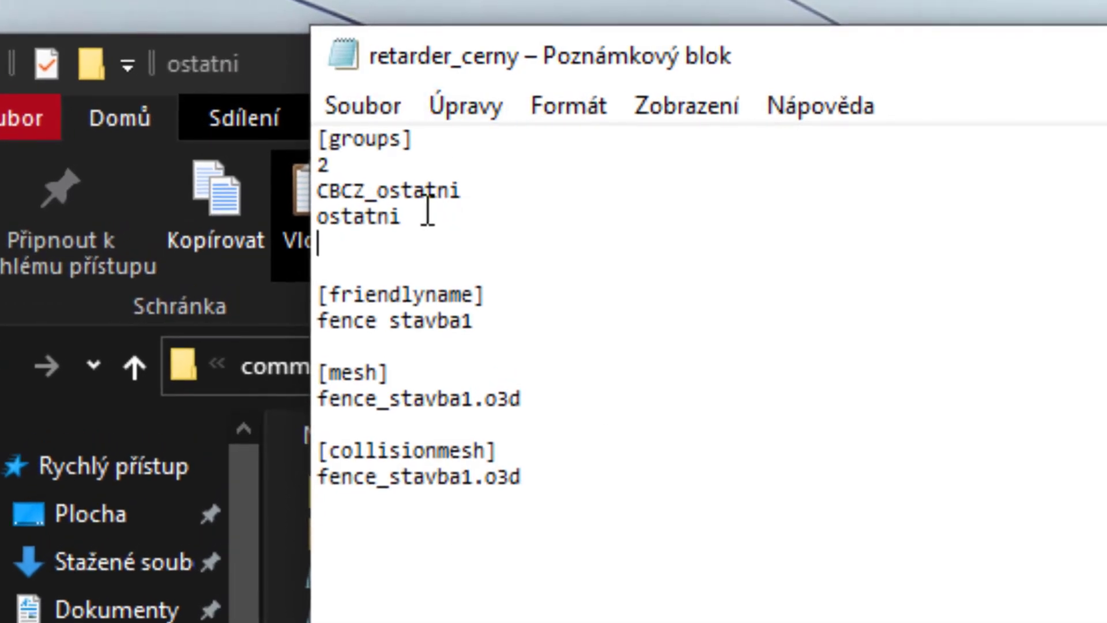
drag(427, 210, 196, 75)
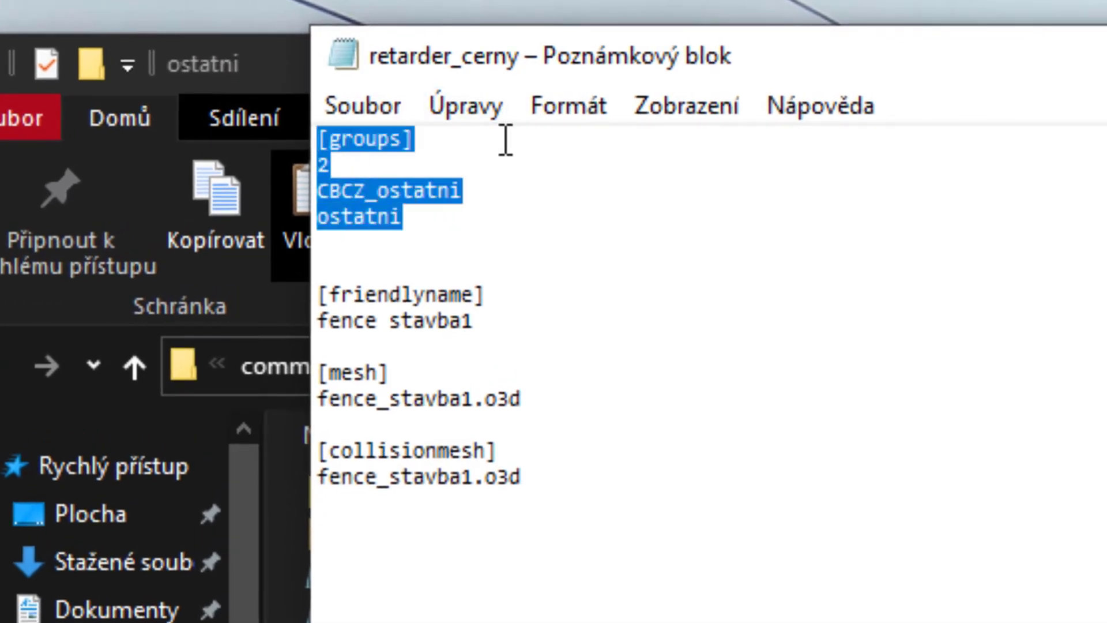
drag(452, 228, 300, 190)
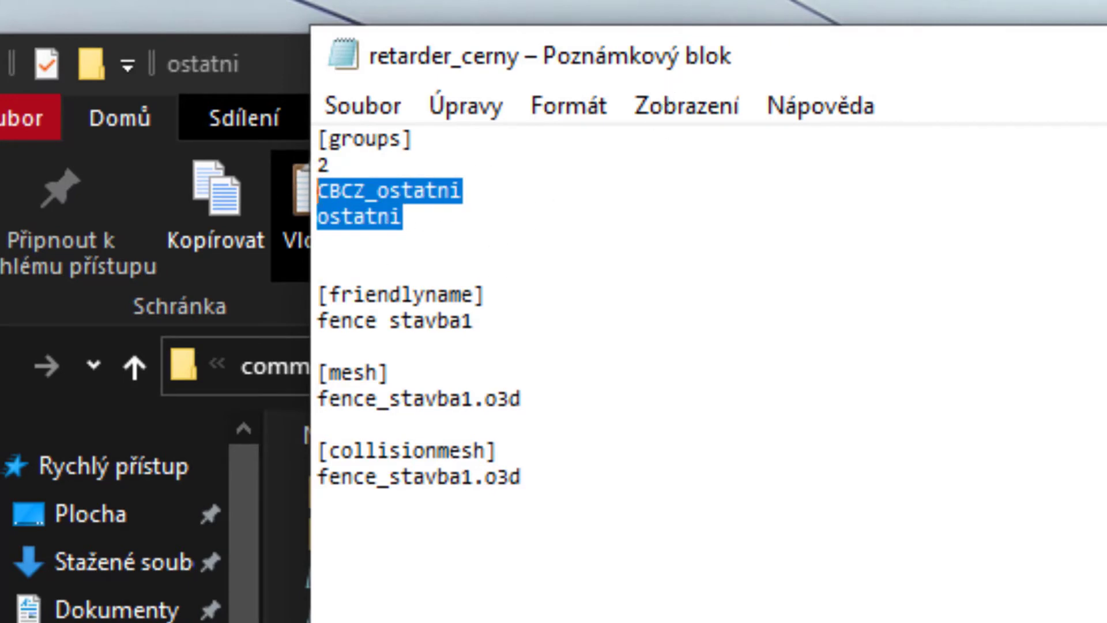
drag(494, 194, 250, 190)
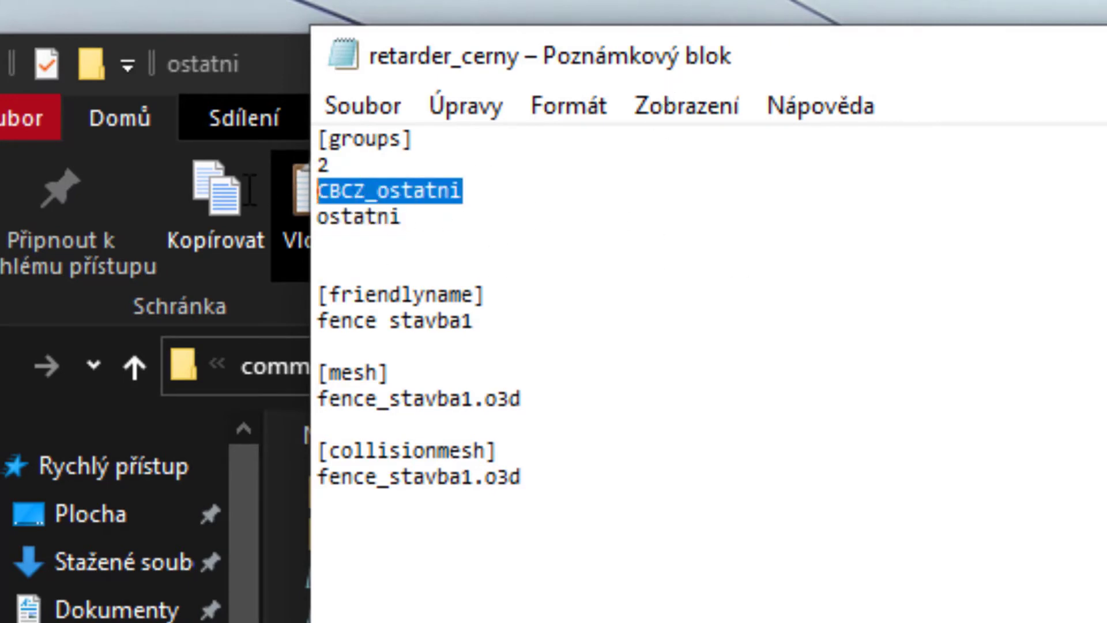
double_click(433, 191)
drag(407, 218, 209, 228)
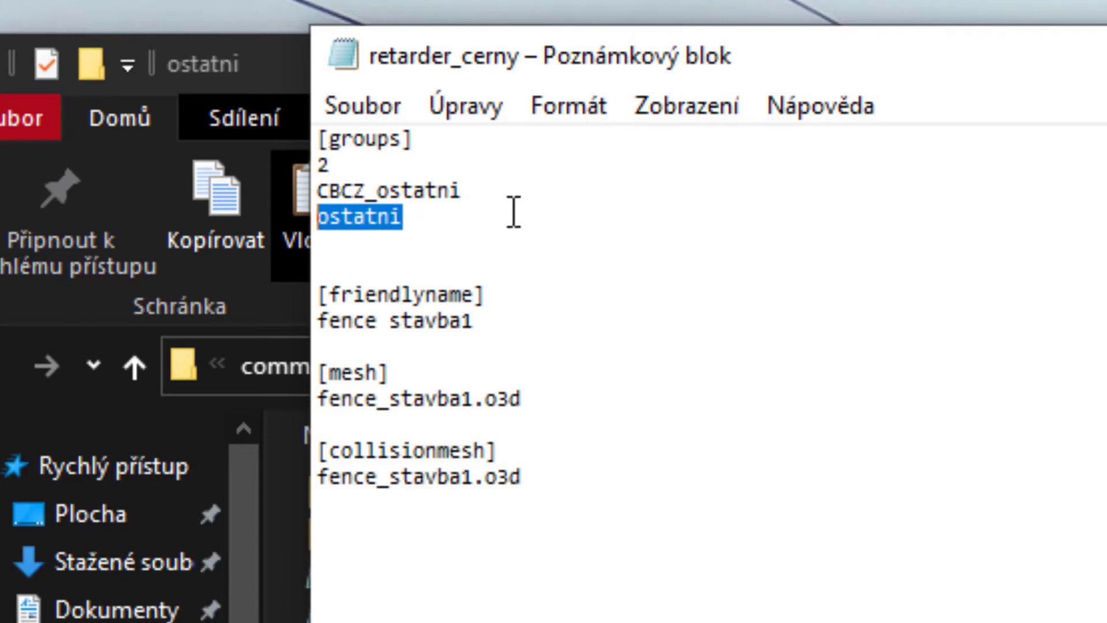
click(398, 218)
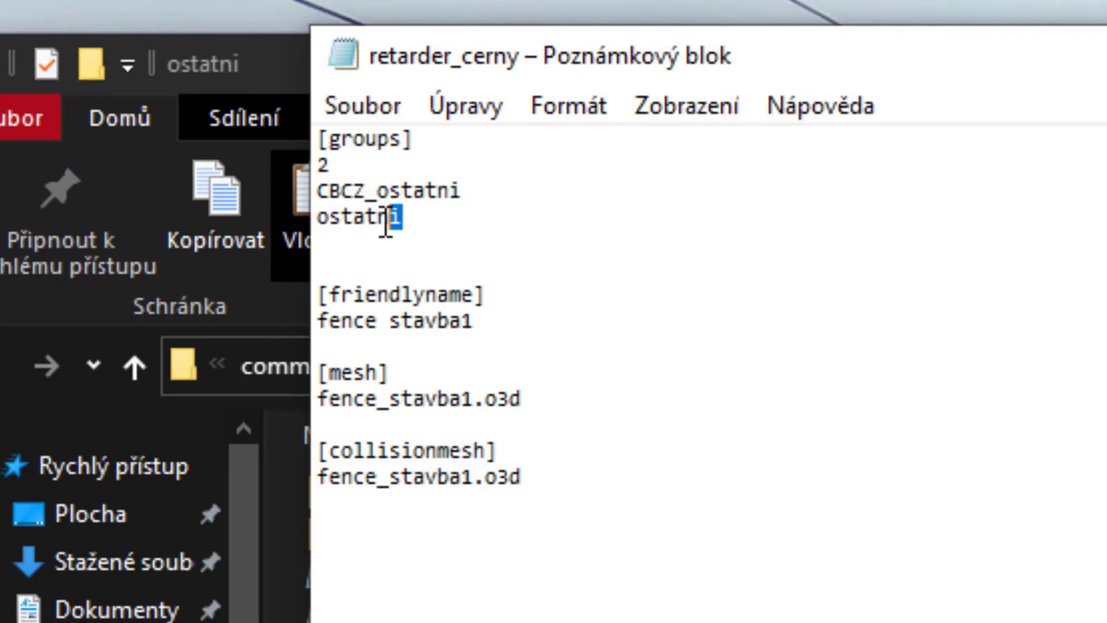
Replace the friendly name fence stavba1 with 'retarder cerny' and show the model folder.
drag(470, 323, 297, 324)
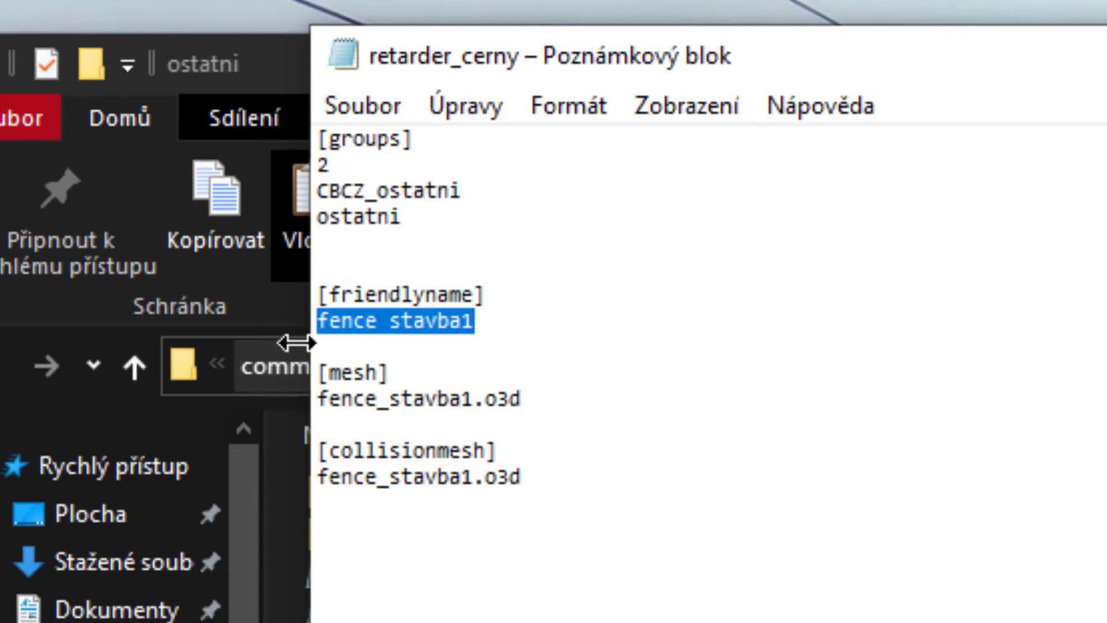
text(ret)
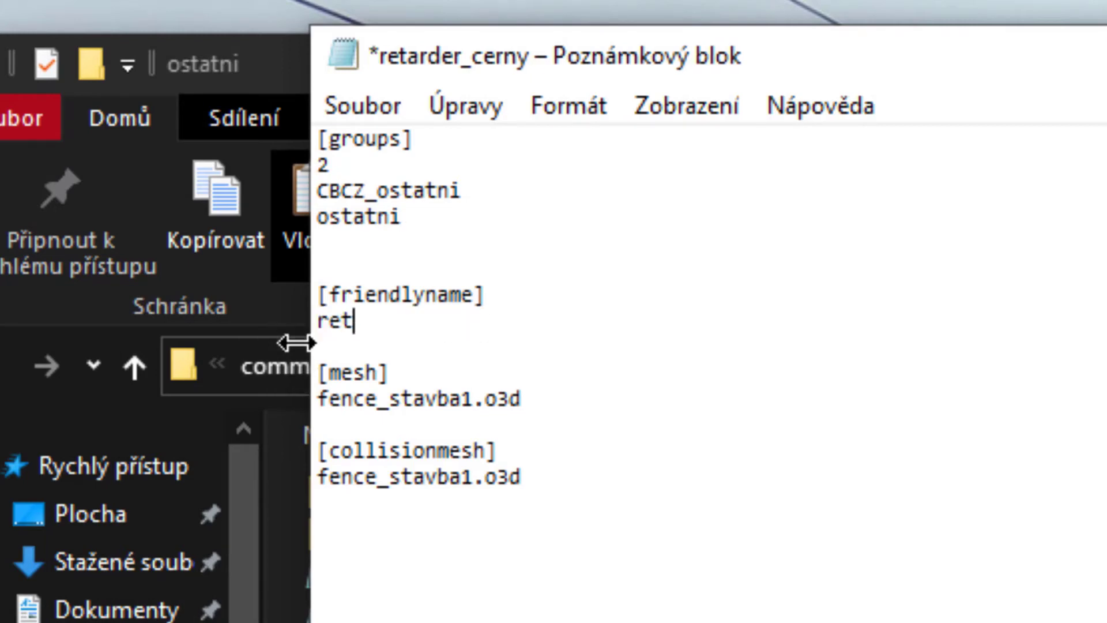
text(arder cer)
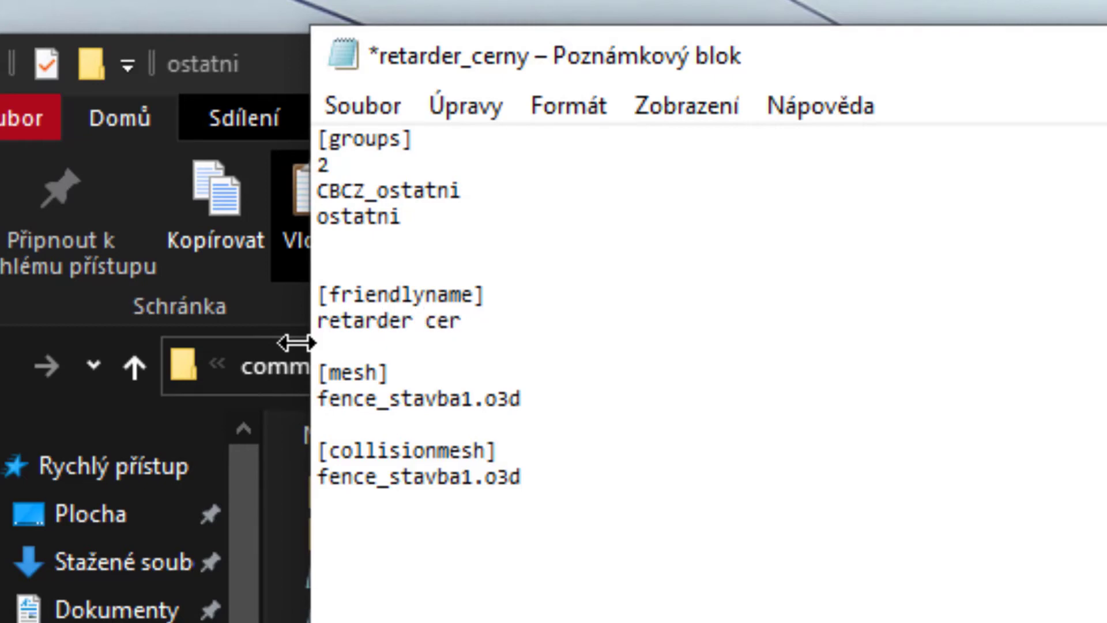
text(ny)
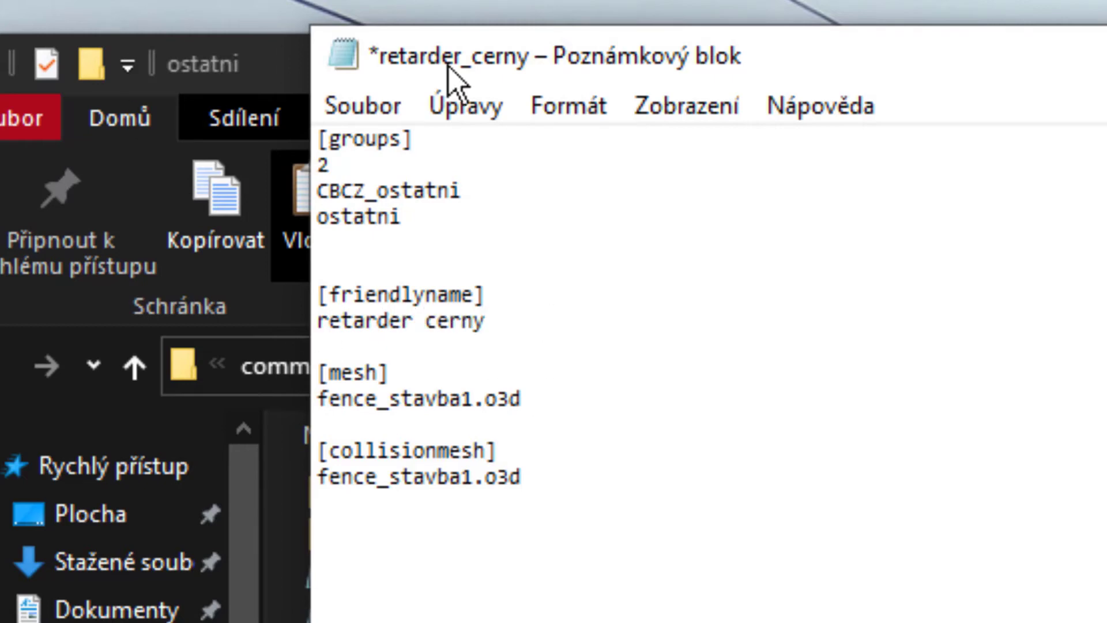
drag(465, 398, 318, 399)
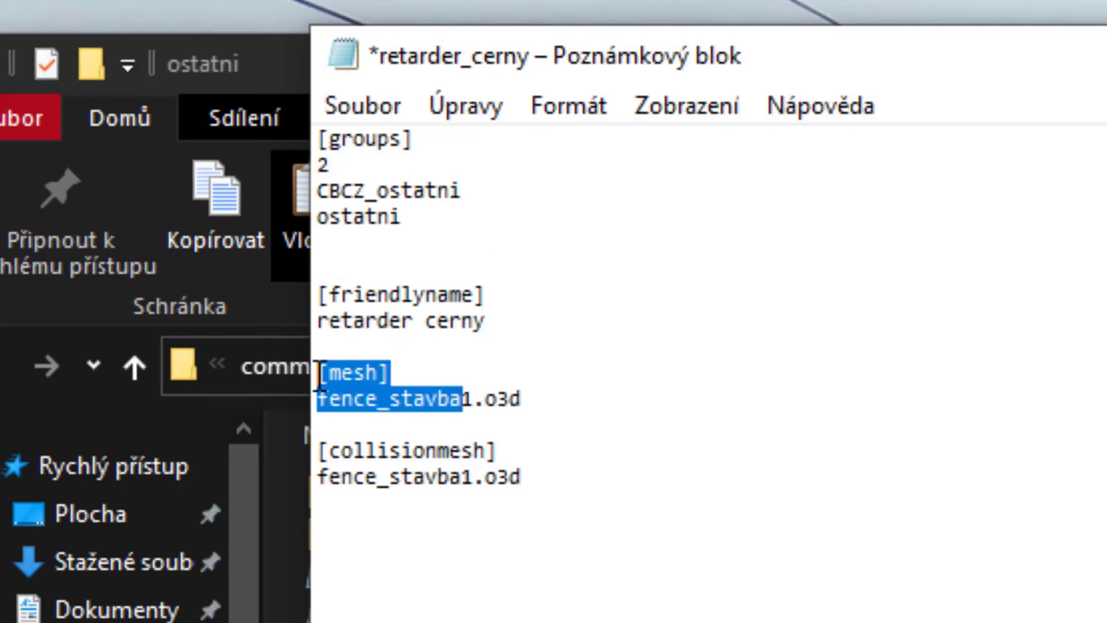
drag(474, 477, 316, 477)
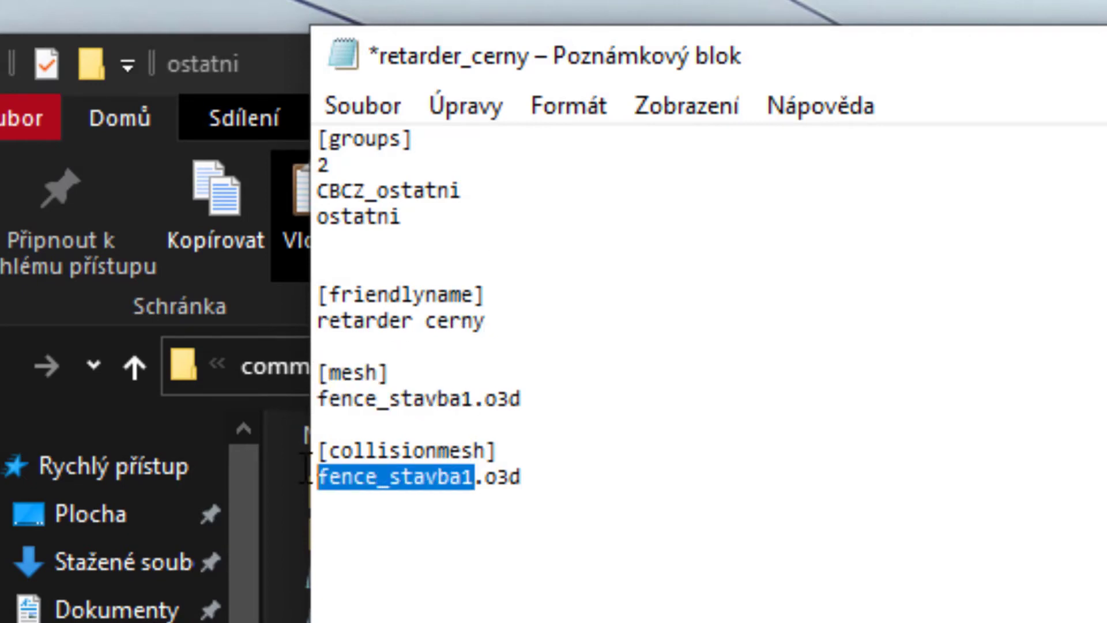
drag(475, 400, 329, 399)
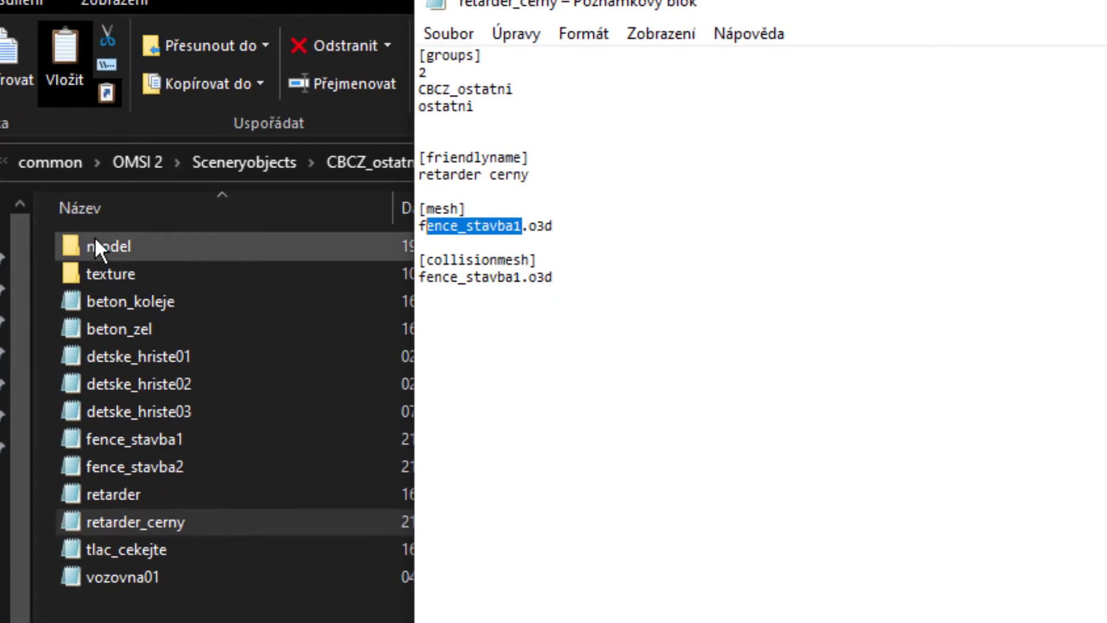
double_click(97, 246)
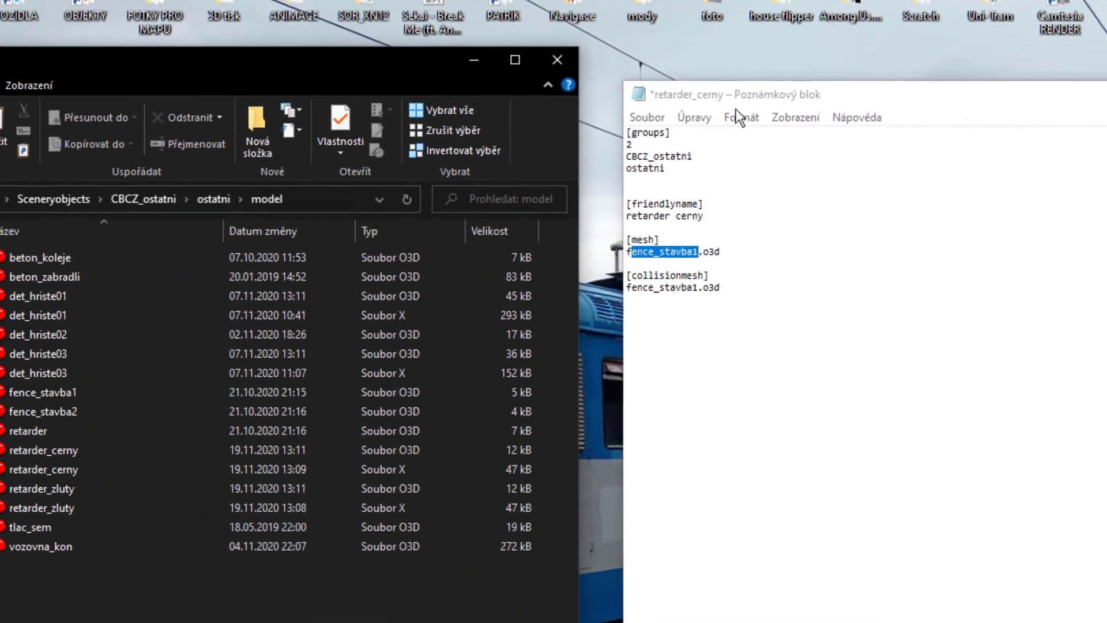
Set the config's mesh file name to retarder_cerny.
click(737, 111)
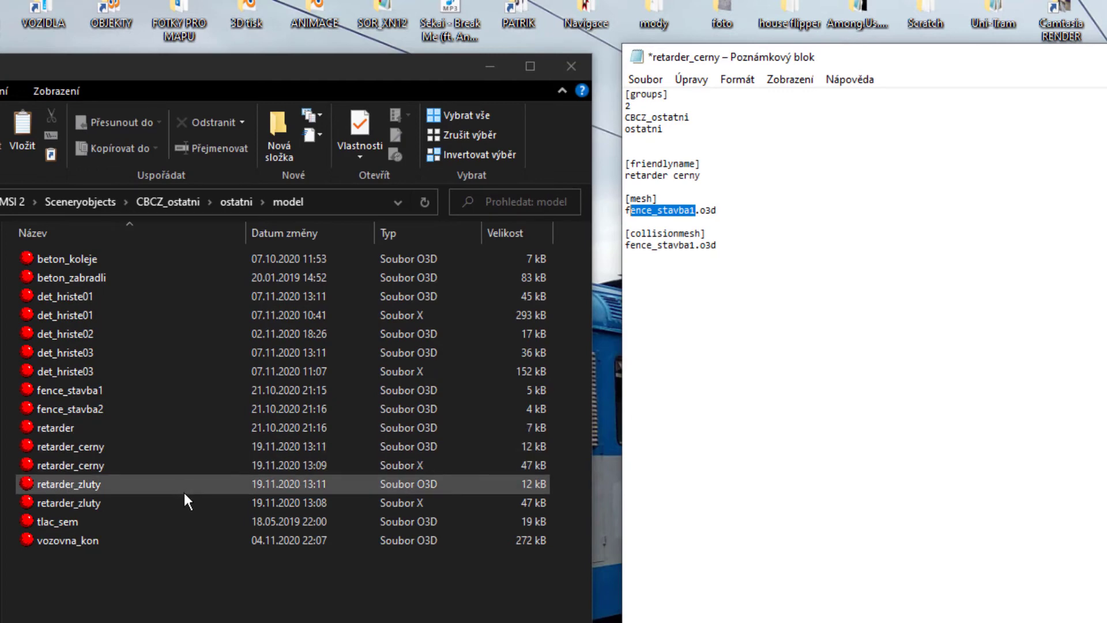
click(182, 469)
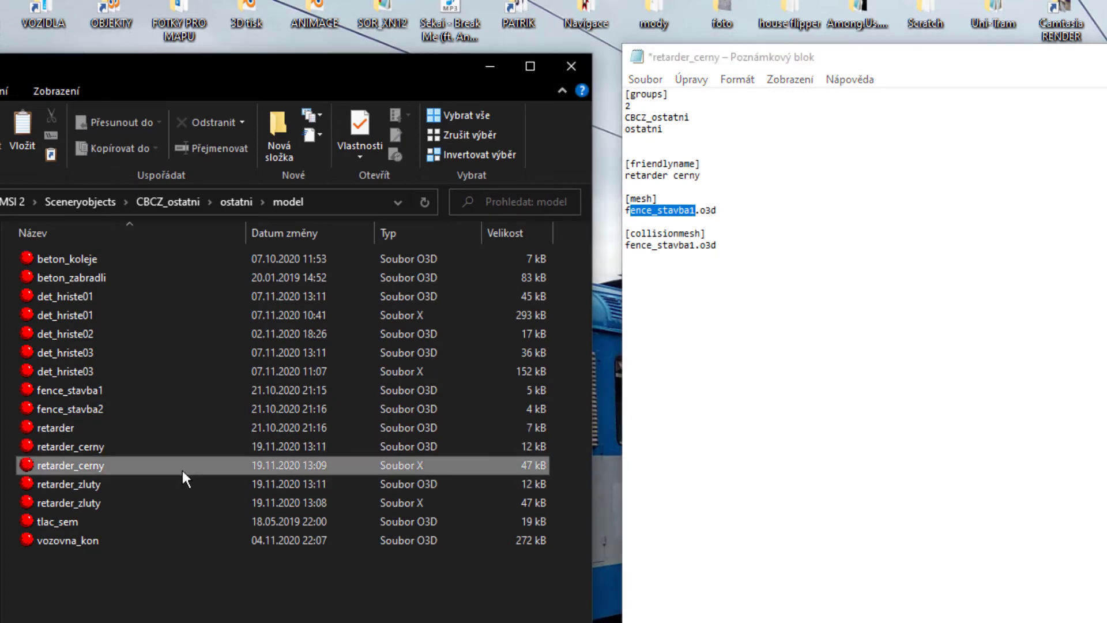
click(688, 51)
drag(696, 210, 626, 210)
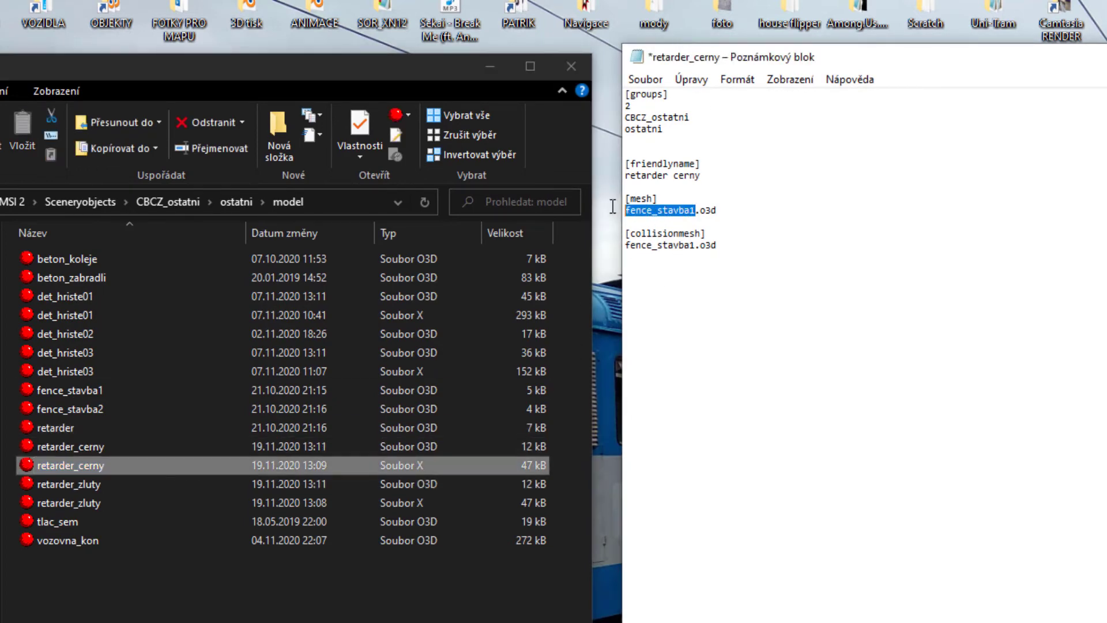
text(retarder_cerny)
Delete the leftover retarder_cerny and retarder_zluty .x files from the model folder.
click(334, 507)
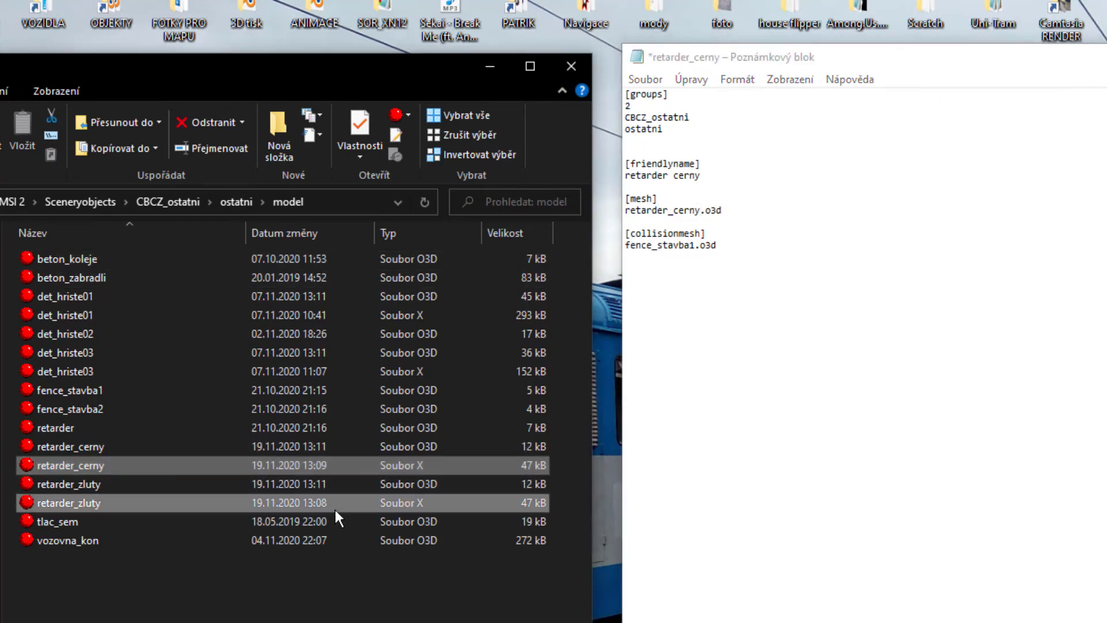
key(End)
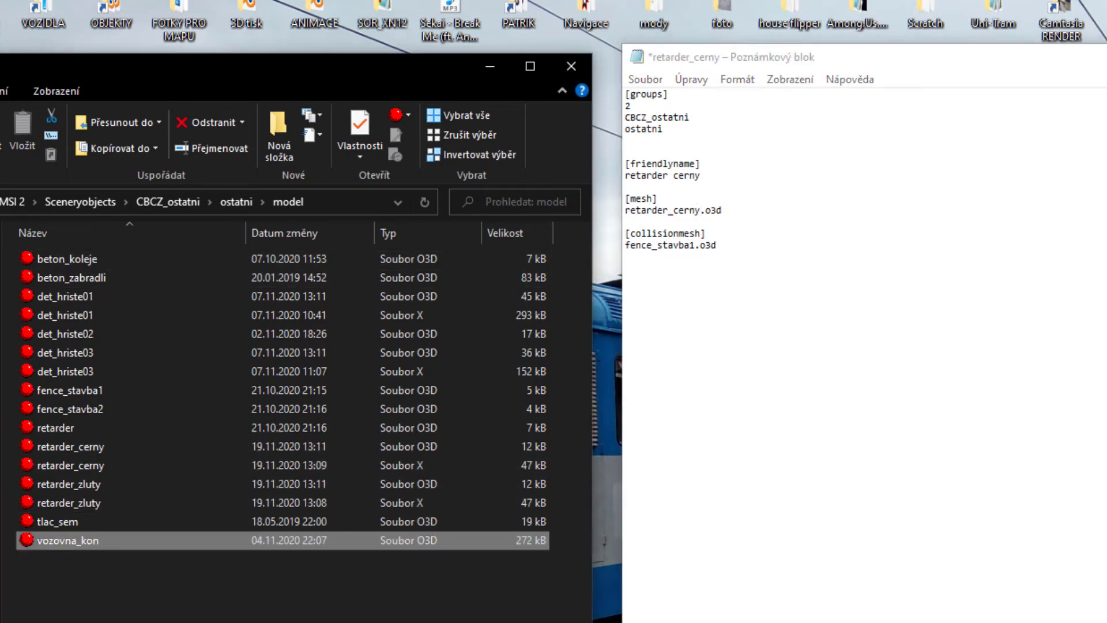
click(309, 490)
ctrl+click(313, 465)
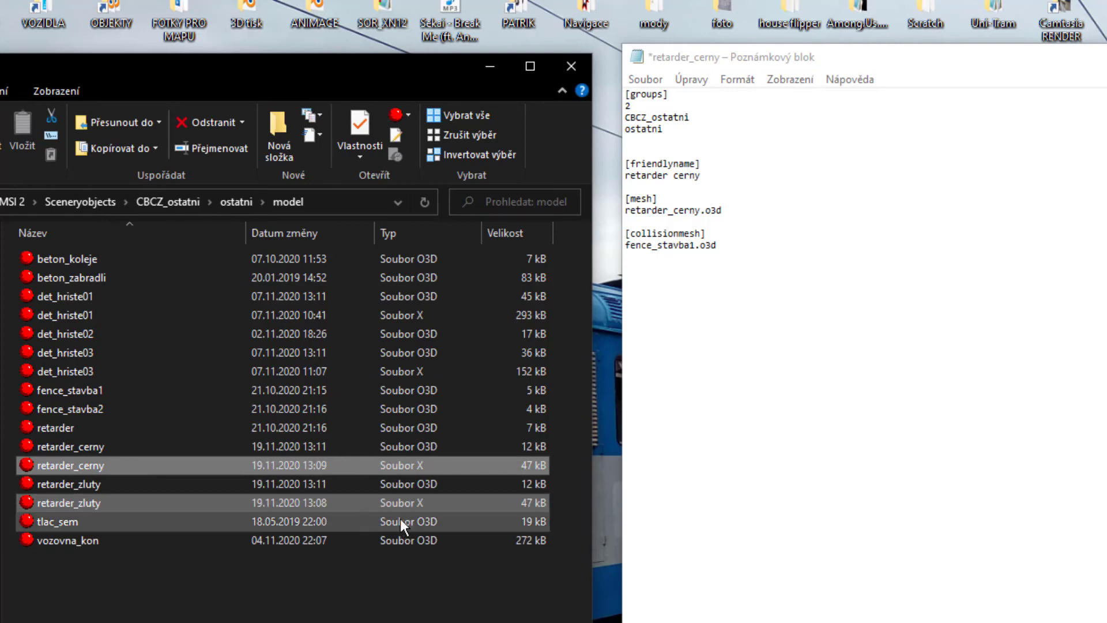
key(Delete)
click(360, 465)
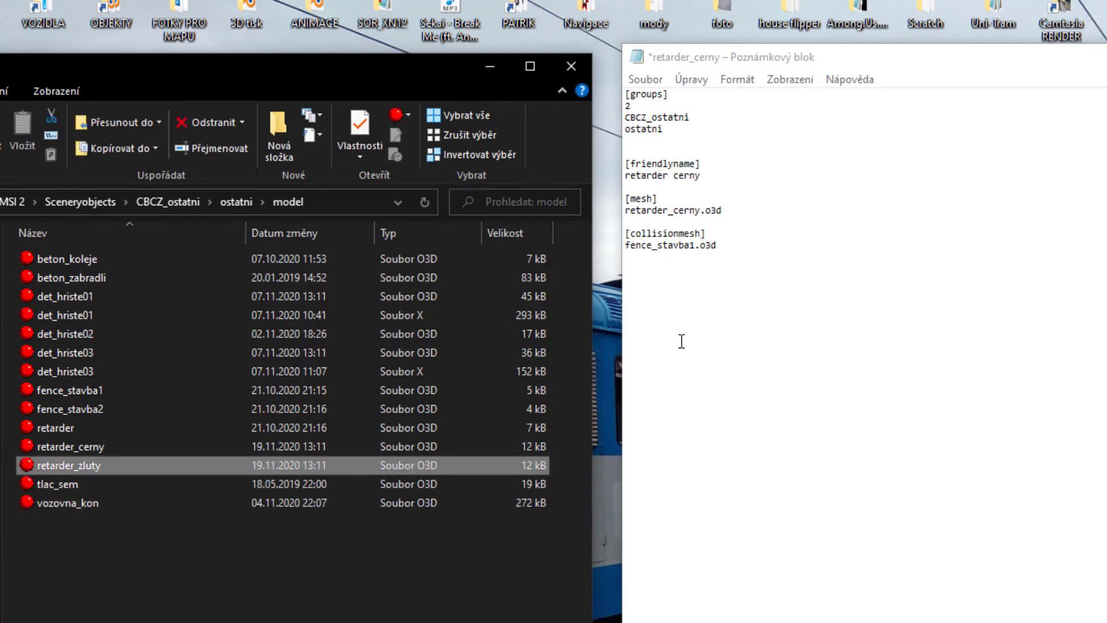
Remove the [collisionmesh] block from the retarder_cerny config.
click(682, 341)
key(ctrl+z)
key(Delete)
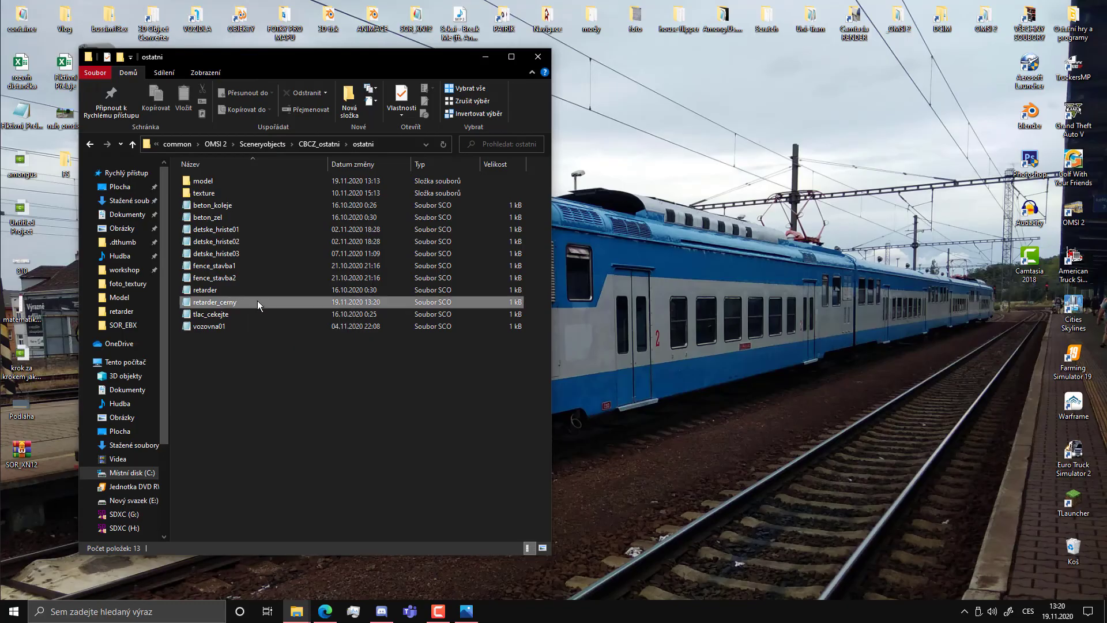
Duplicate the retarder_cerny config as retarder_zluty with friendly name 'retarder zluty'.
click(257, 302)
key(ctrl+c)
key(ctrl+v)
click(223, 304)
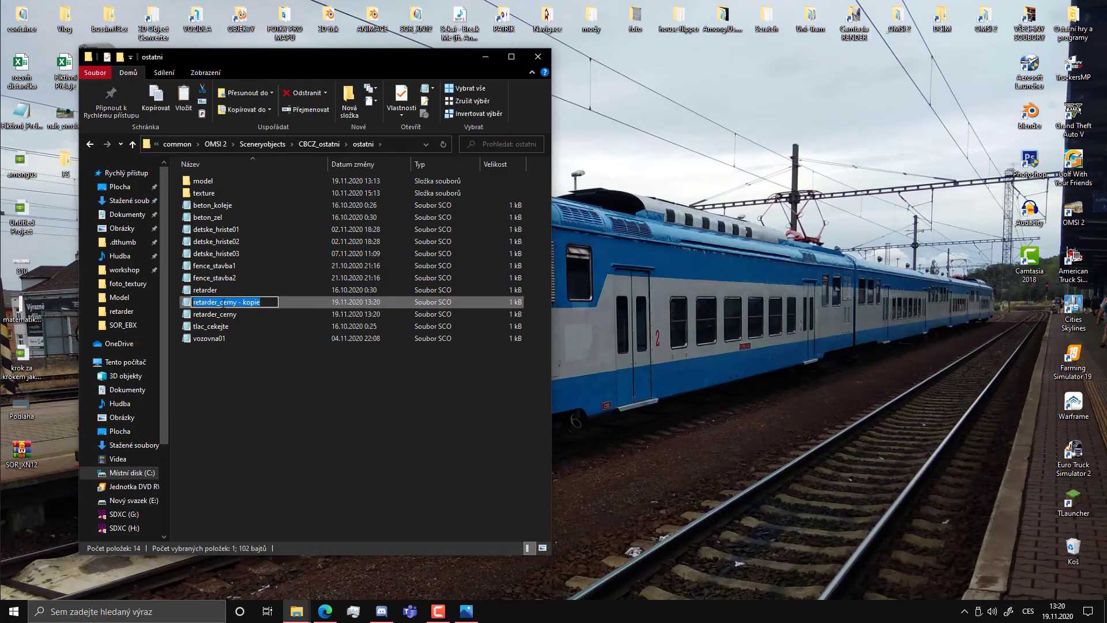
text(zluty)
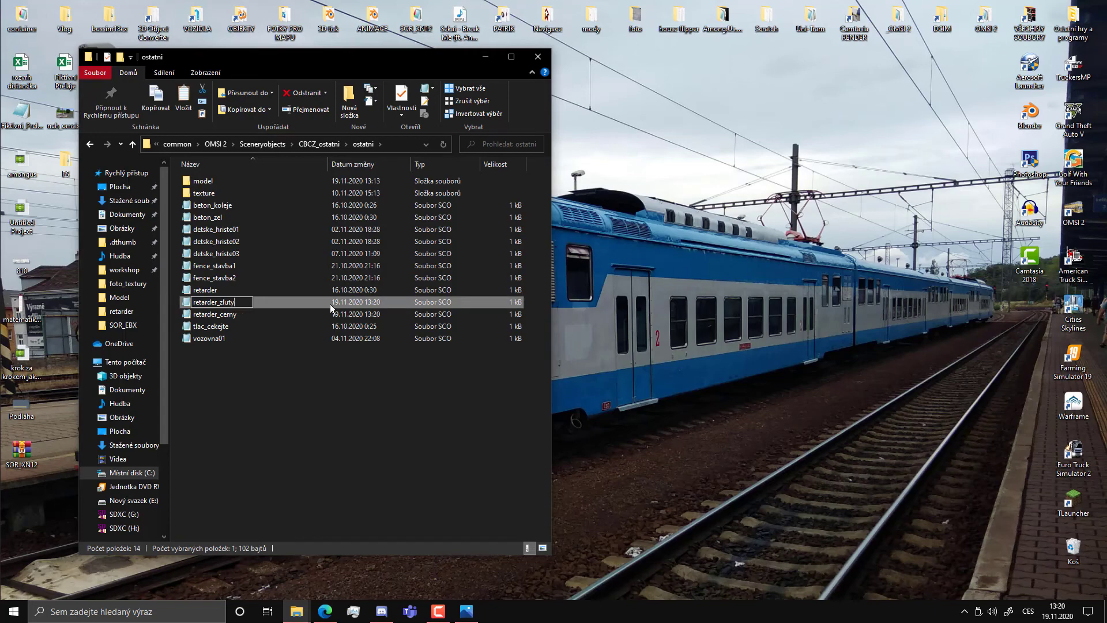
key(Return)
double_click(254, 316)
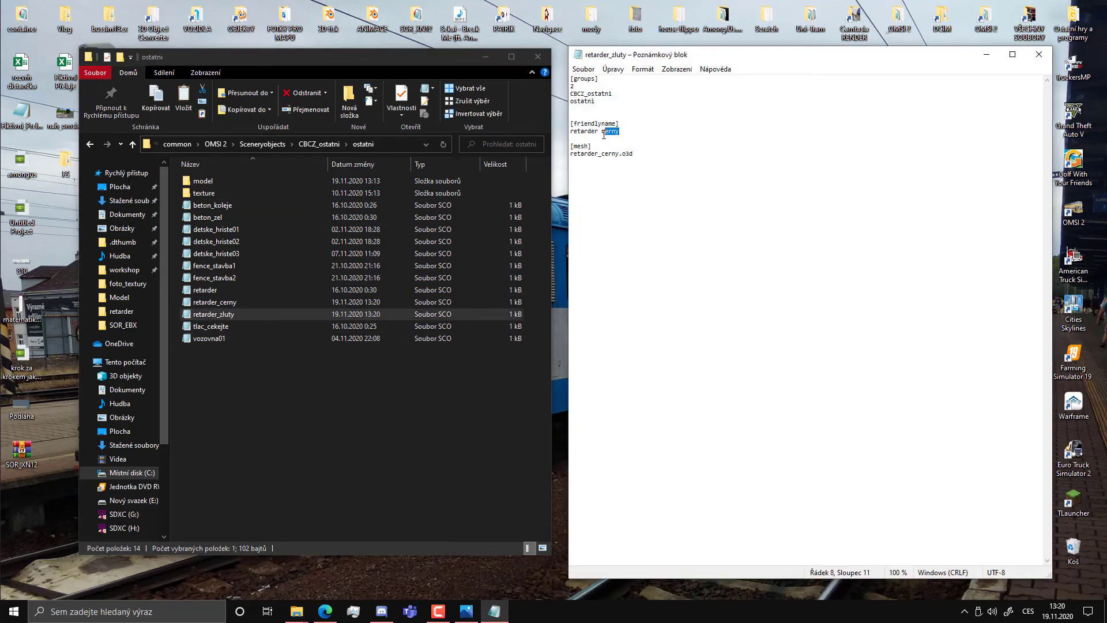
text(zlut)
key(ctrl+s)
Point the retarder_zluty config's mesh to retarder_zluty.o3d, save and close it.
double_click(230, 182)
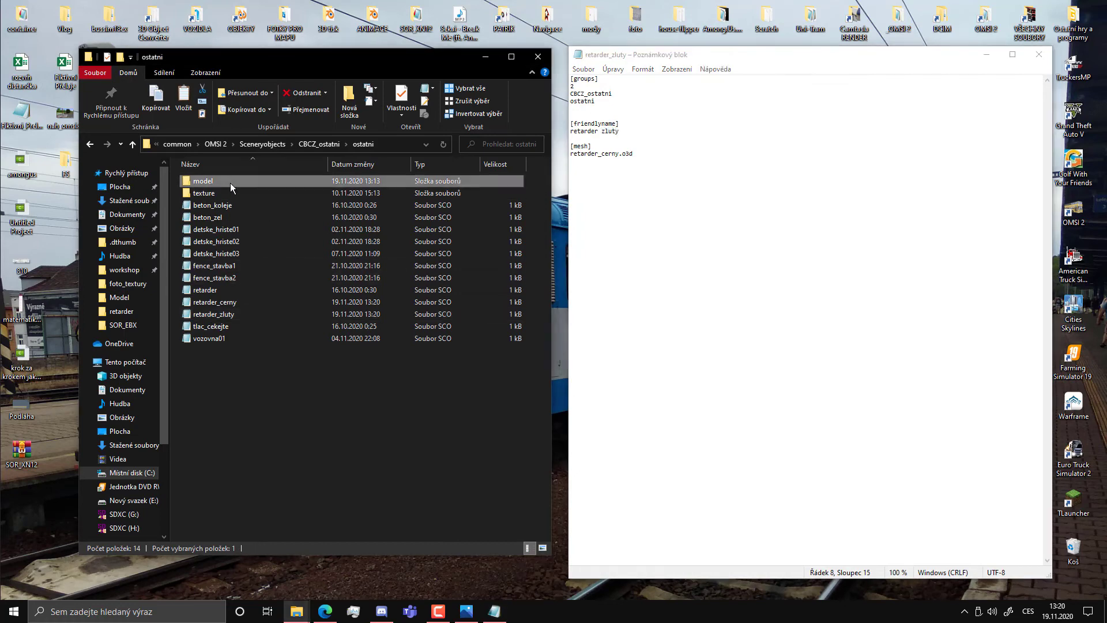
click(259, 318)
drag(620, 154, 609, 154)
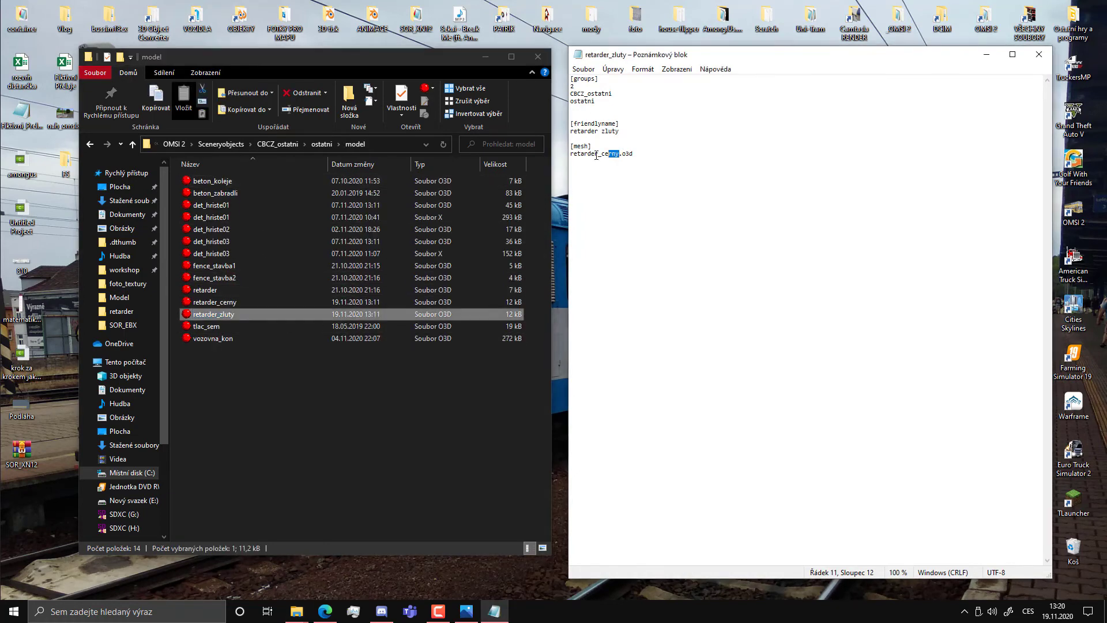
key(ctrl+v)
click(711, 132)
key(ctrl+s)
click(1038, 55)
drag(321, 57, 574, 56)
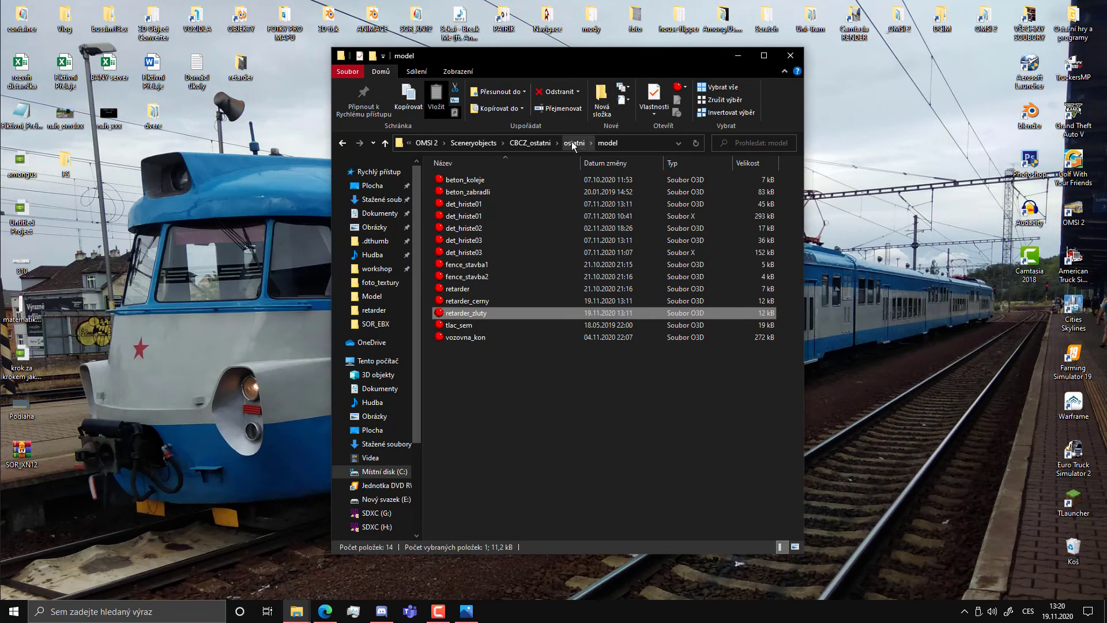
Copy retarder.png from the desktop retarder folder into ostatni\texture, replacing the old one.
click(573, 144)
double_click(462, 179)
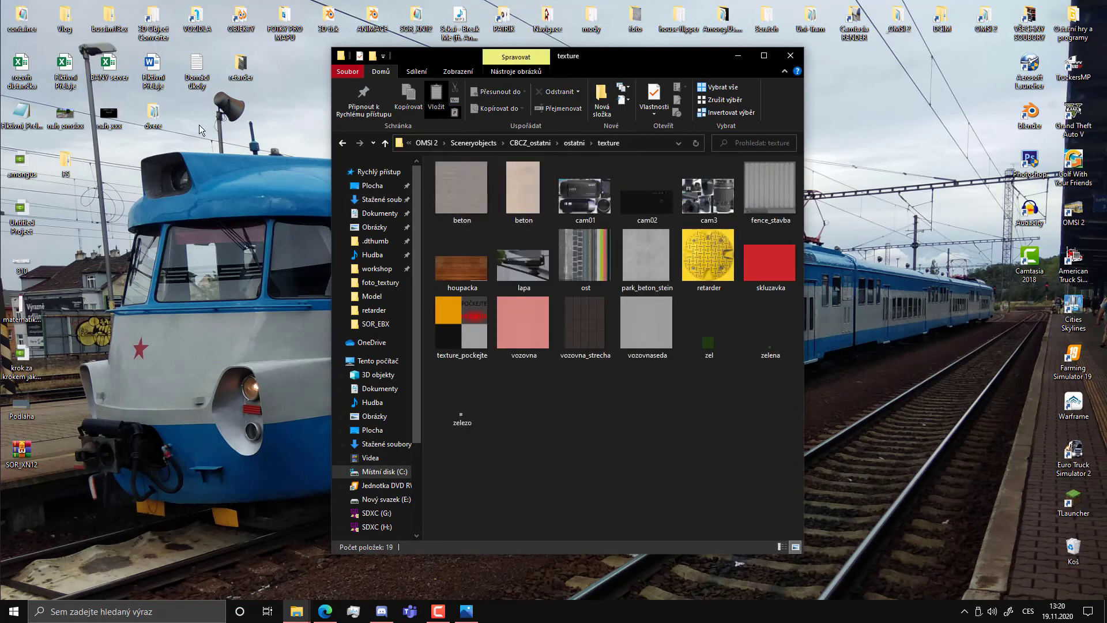
double_click(242, 80)
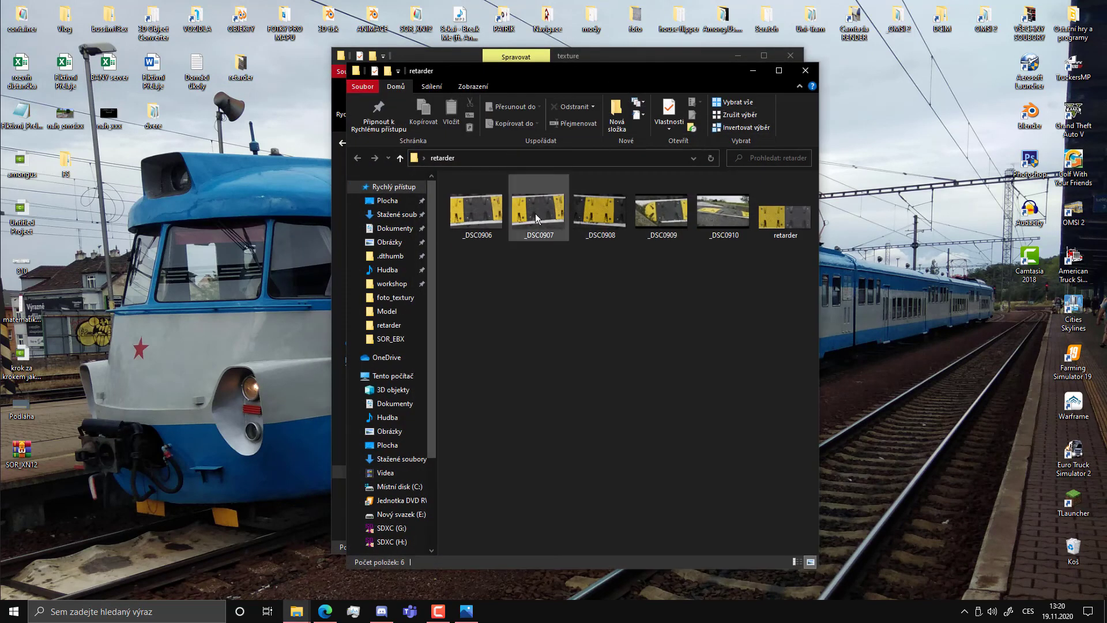
click(793, 223)
key(ctrl+c)
drag(629, 71, 791, 188)
click(464, 416)
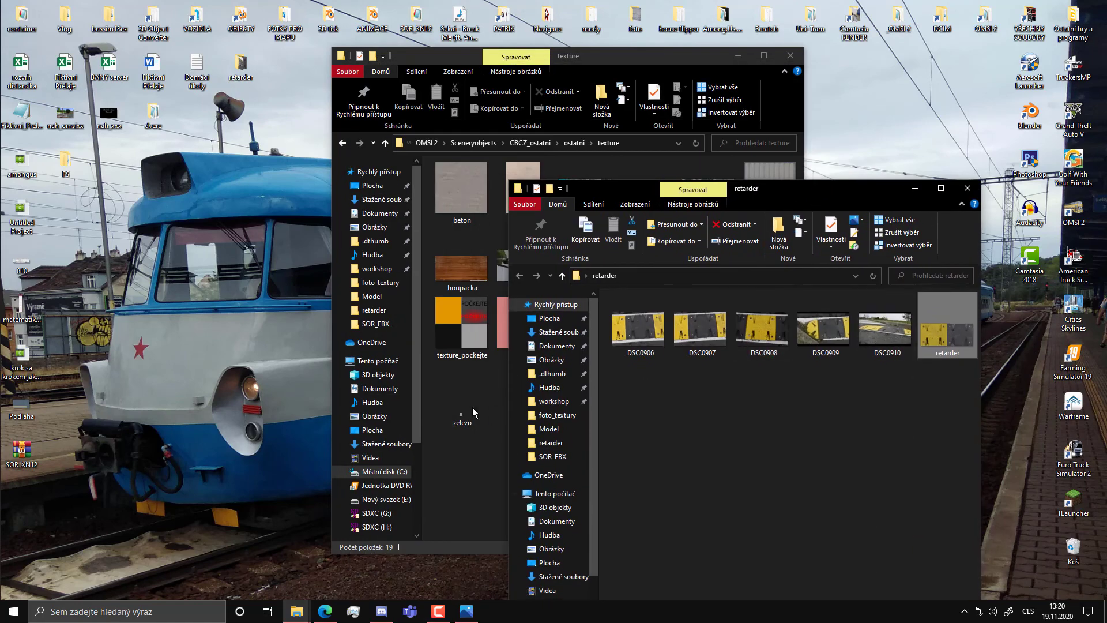
key(ctrl+v)
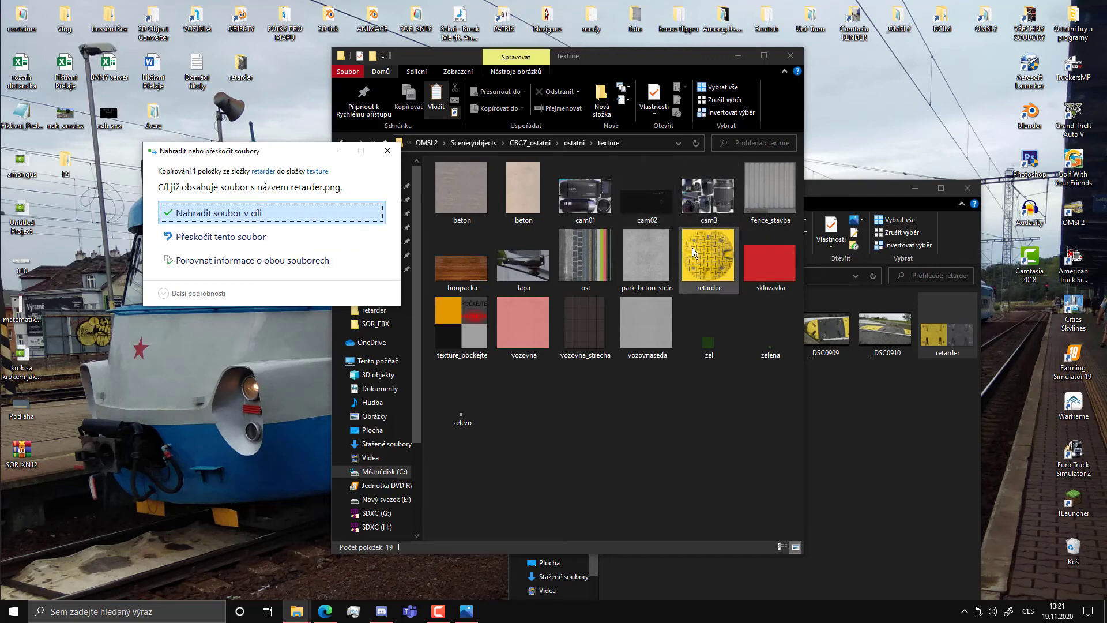
click(252, 215)
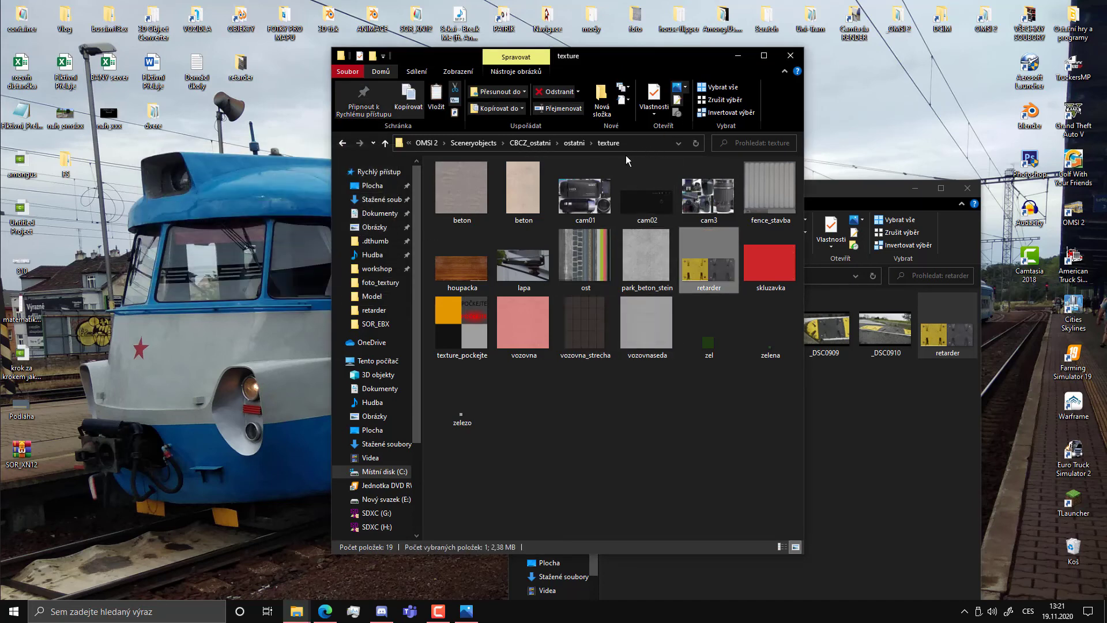
Launch Steam and start the OMSI 2 Editor.
key(super+d)
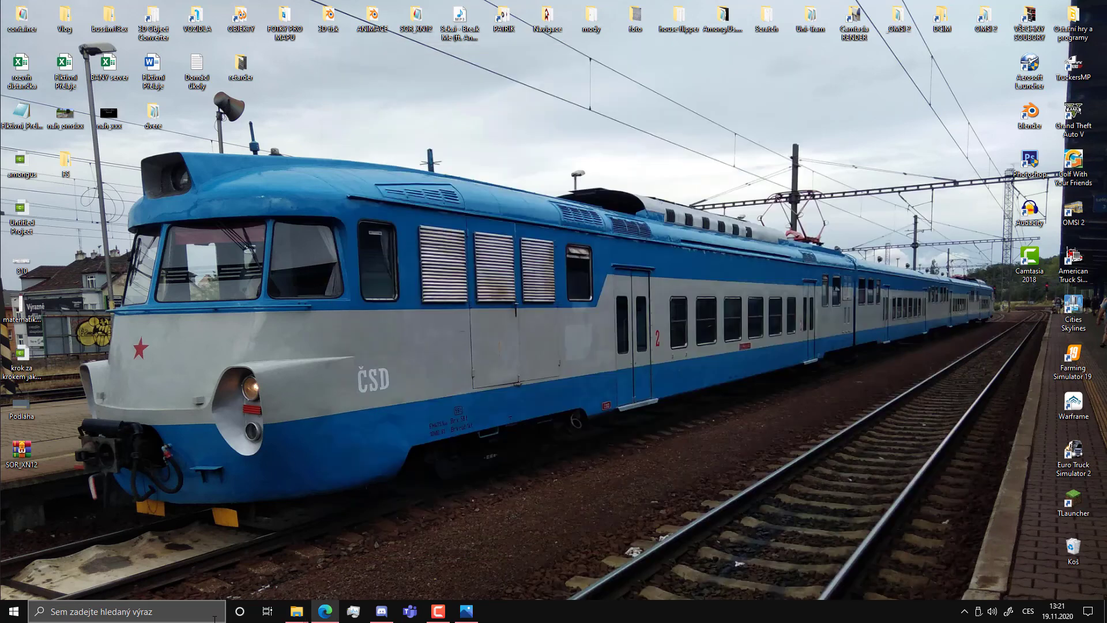
click(214, 618)
text(steam)
key(Return)
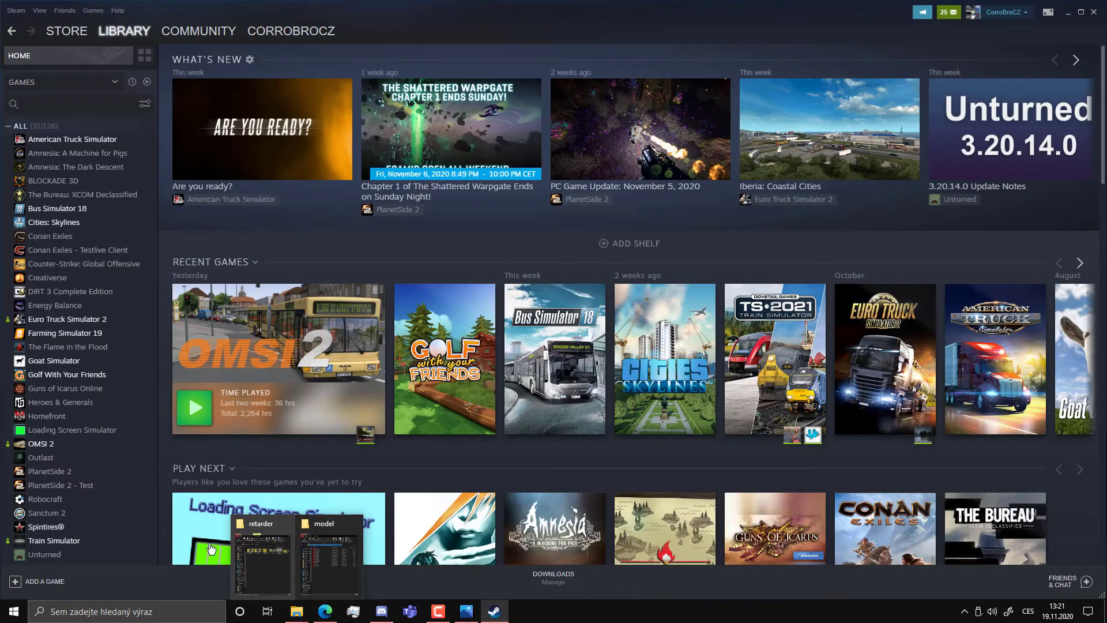
right_click(263, 353)
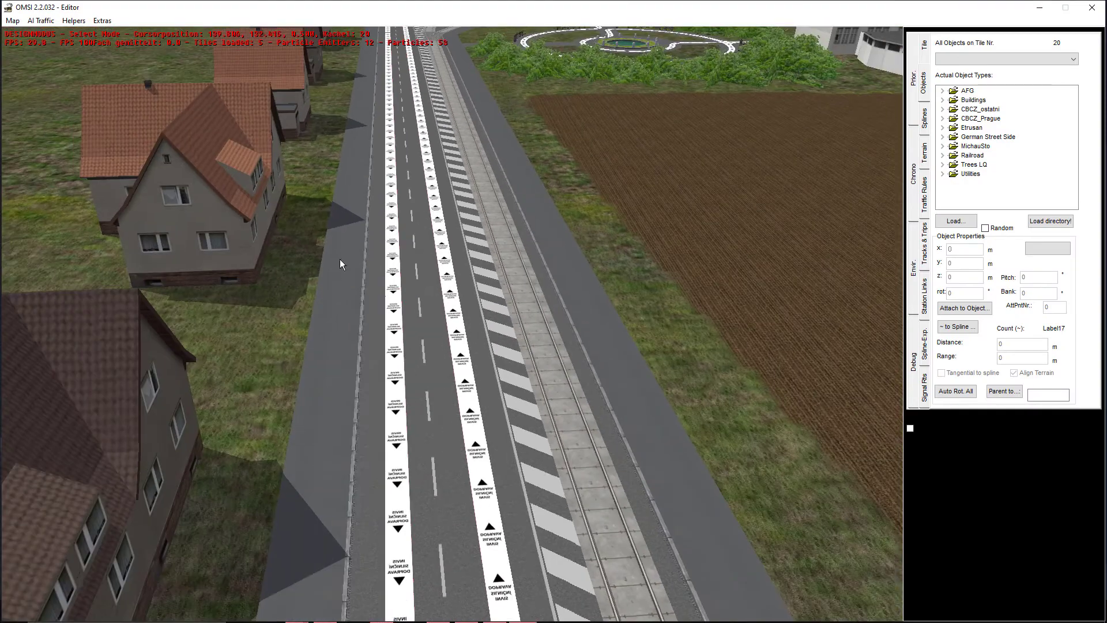
scroll(341, 264, down, 5)
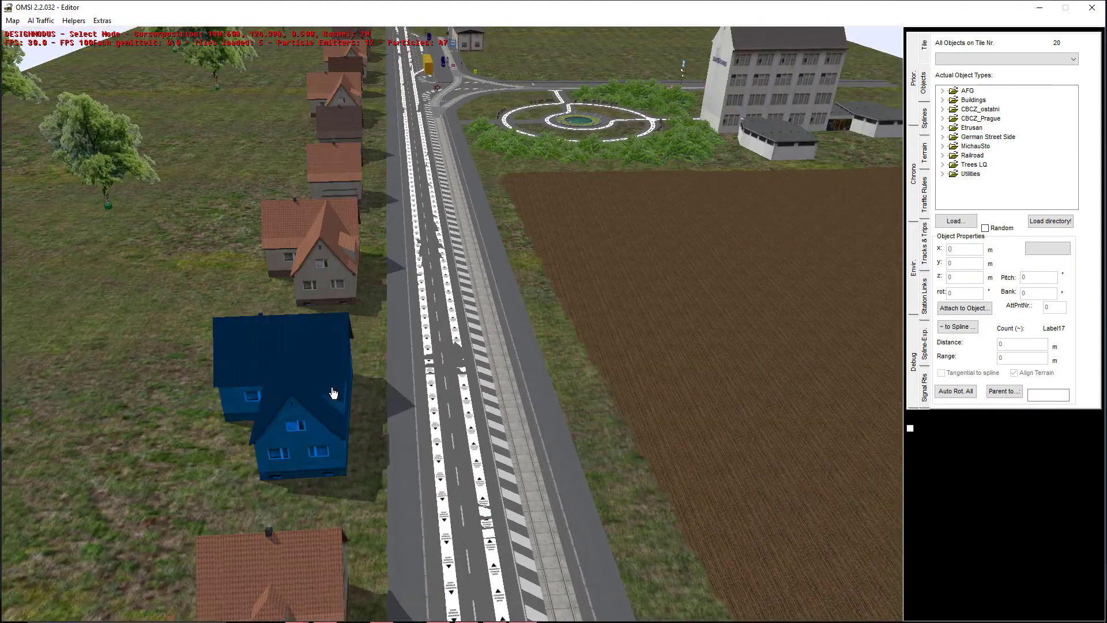
Load retarder_cerny.sco from Sceneryobjects\CBCZ_ostatni\ostatni into the editor.
click(955, 221)
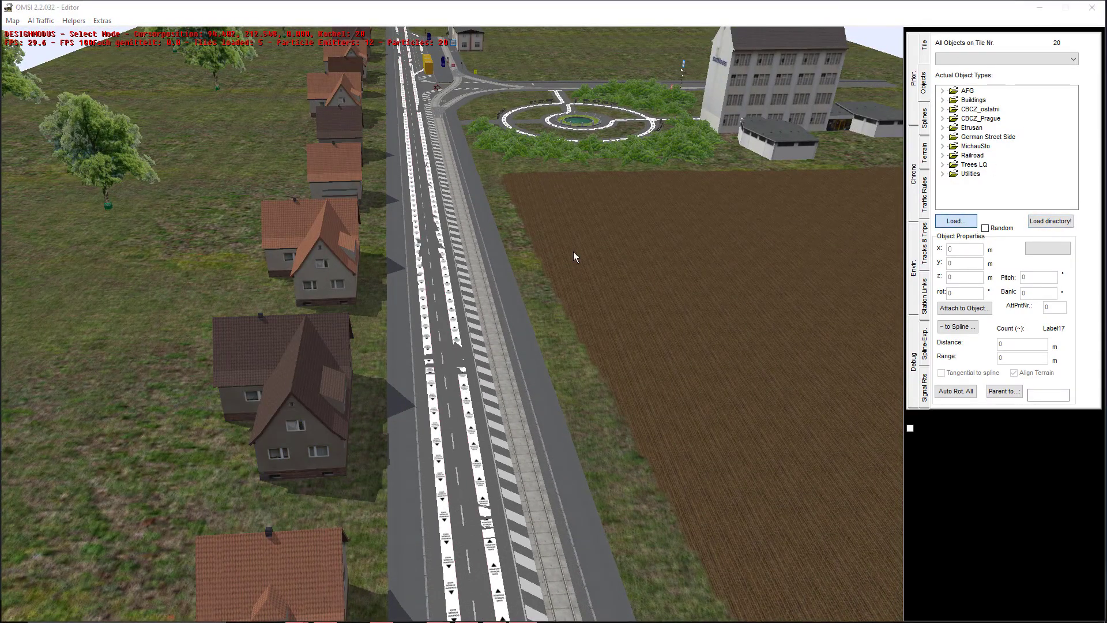
scroll(627, 234, down, 3)
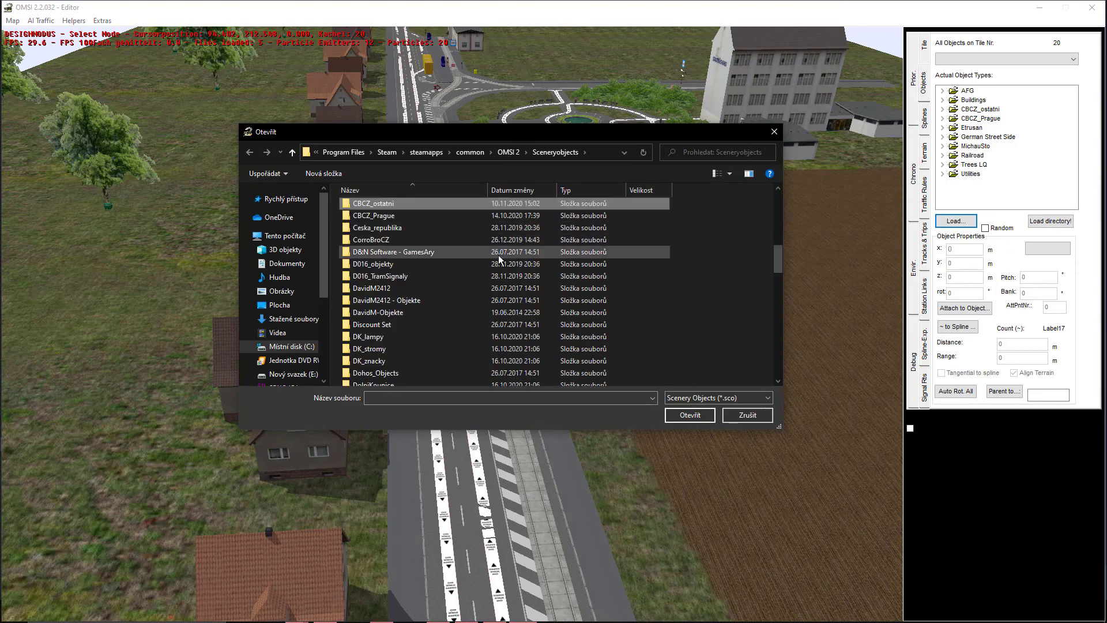
double_click(435, 226)
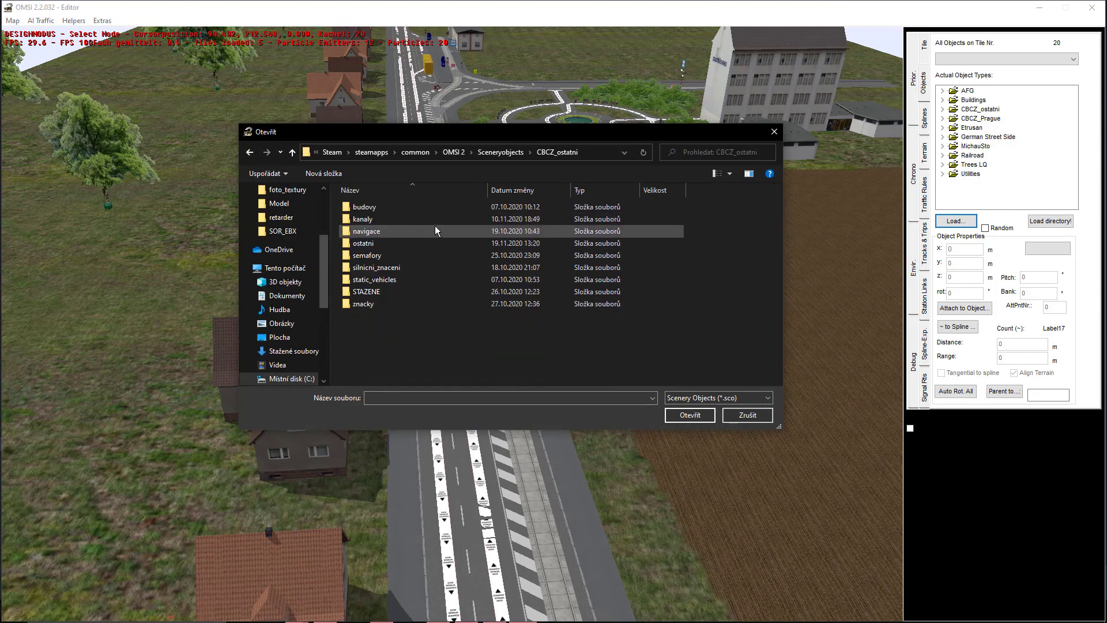
double_click(387, 243)
double_click(469, 266)
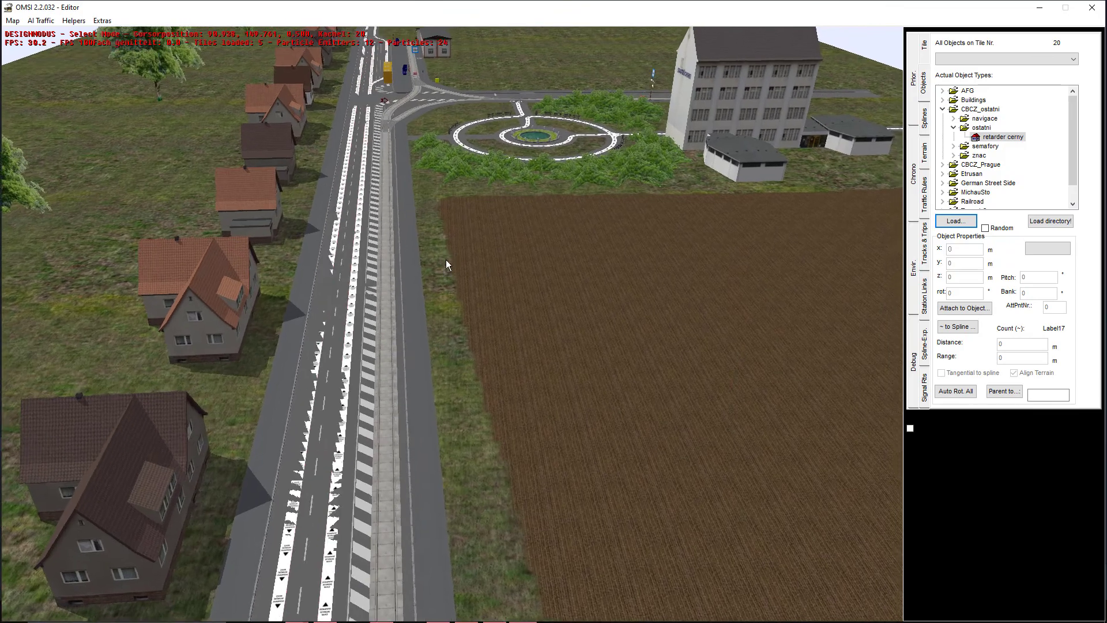
Place the retarder cerny speed bump on the grass verge beside the road, then deselect it.
scroll(445, 259, up, 8)
click(428, 411)
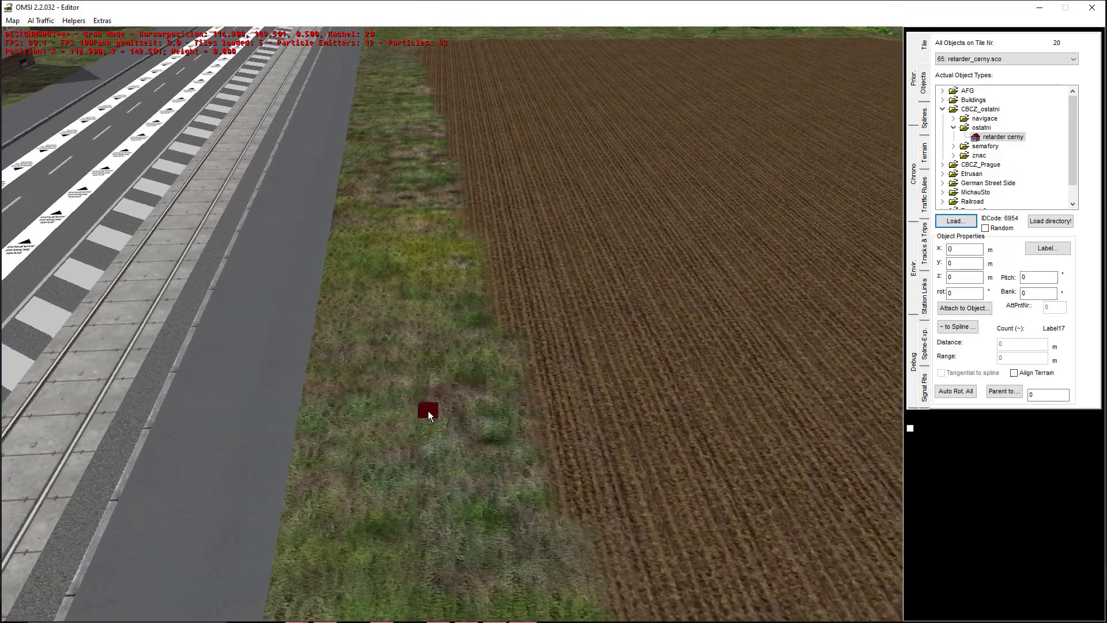
click(420, 390)
scroll(420, 395, up, 5)
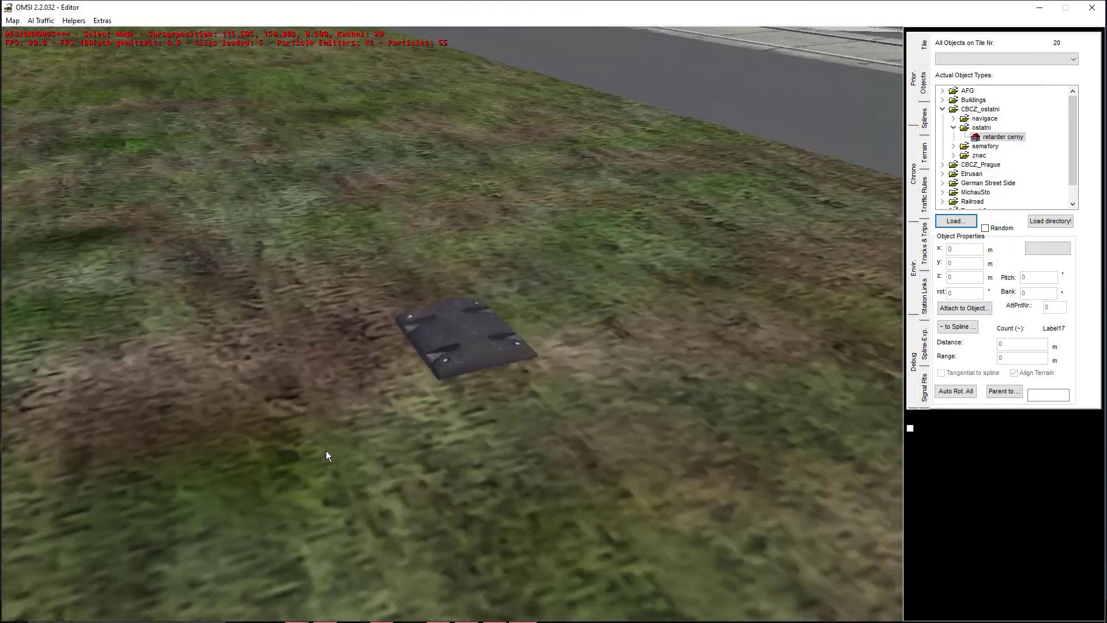
right_drag(479, 451, 574, 518)
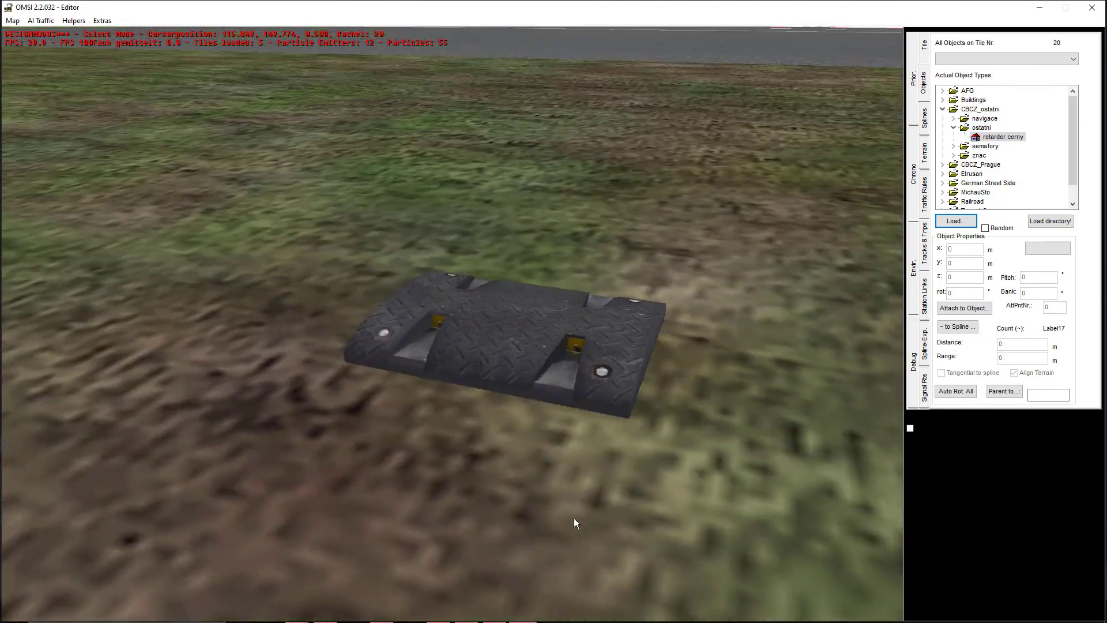
click(466, 320)
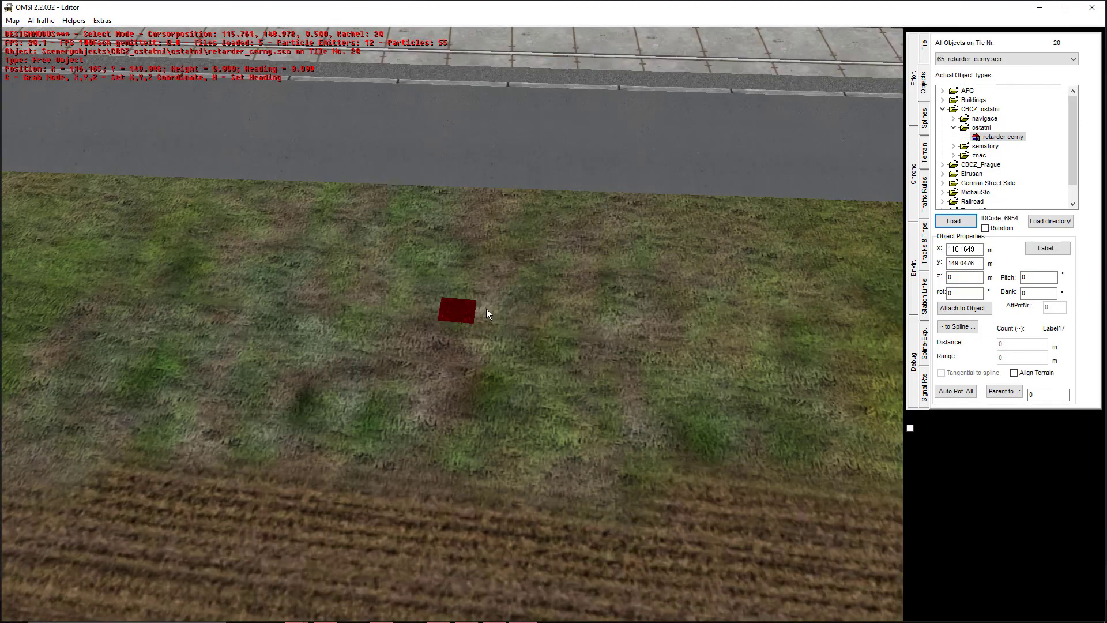
click(486, 309)
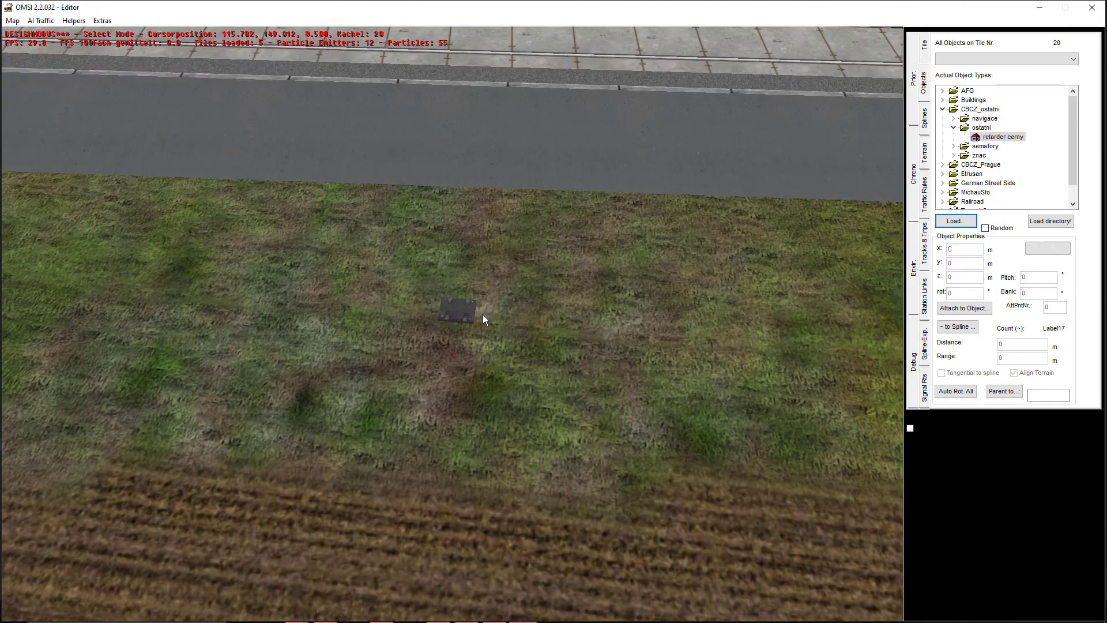